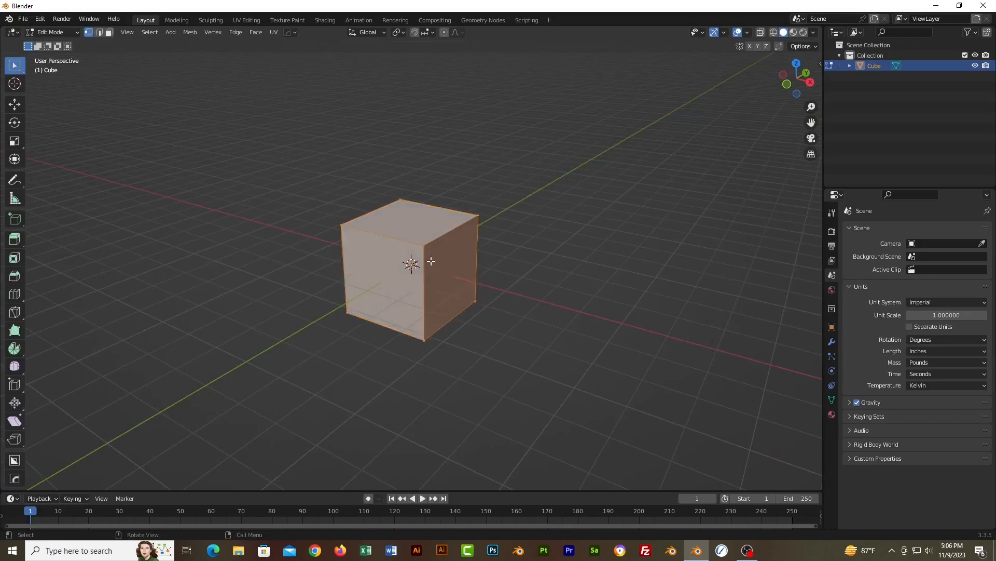
- Delete the cube's top and front faces and return to Object Mode
key(3)
click(412, 227)
shift+click(392, 257)
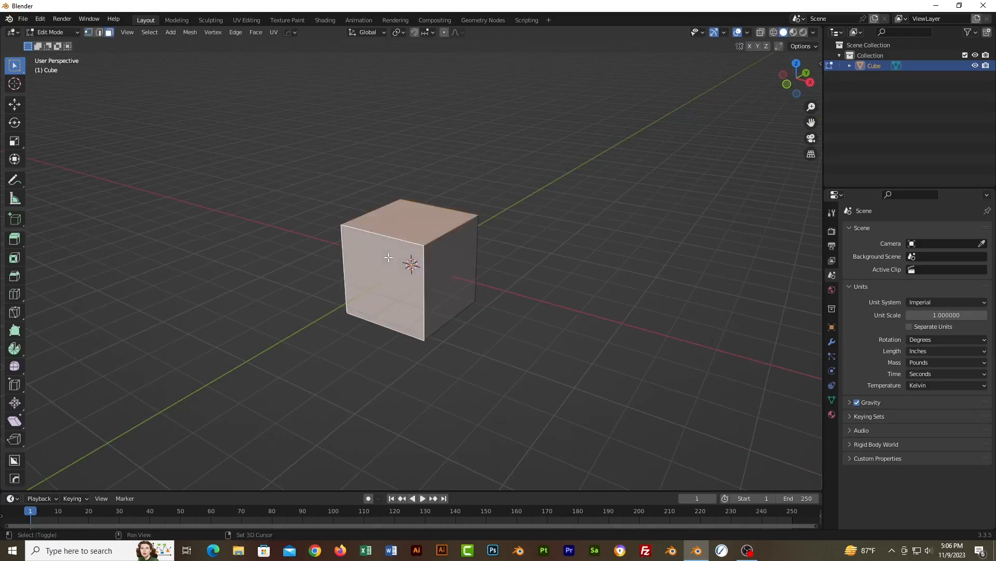
right_click(388, 257)
key(x)
click(517, 210)
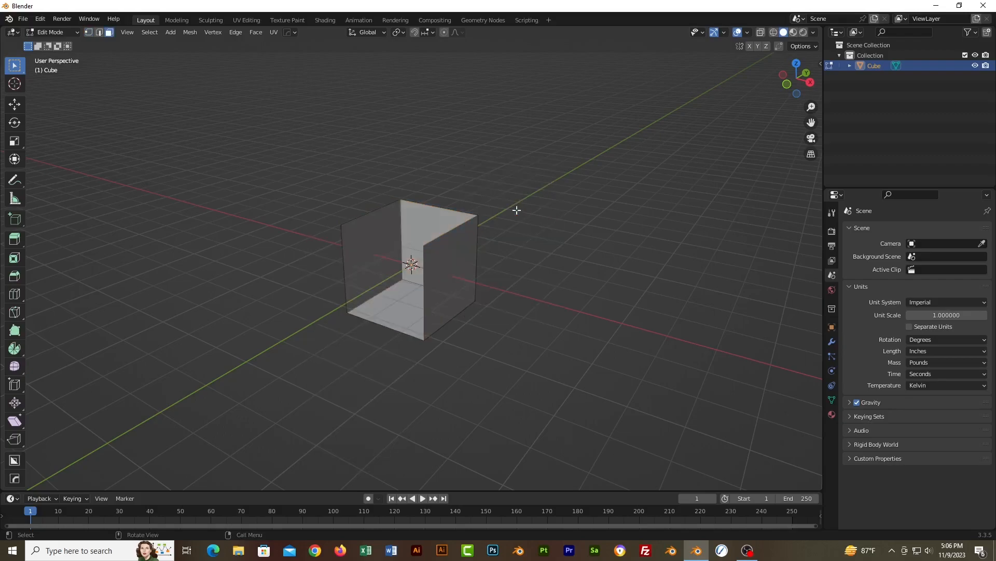
middle_drag(514, 209, 114, 90)
click(75, 35)
click(73, 36)
middle_drag(501, 245, 457, 250)
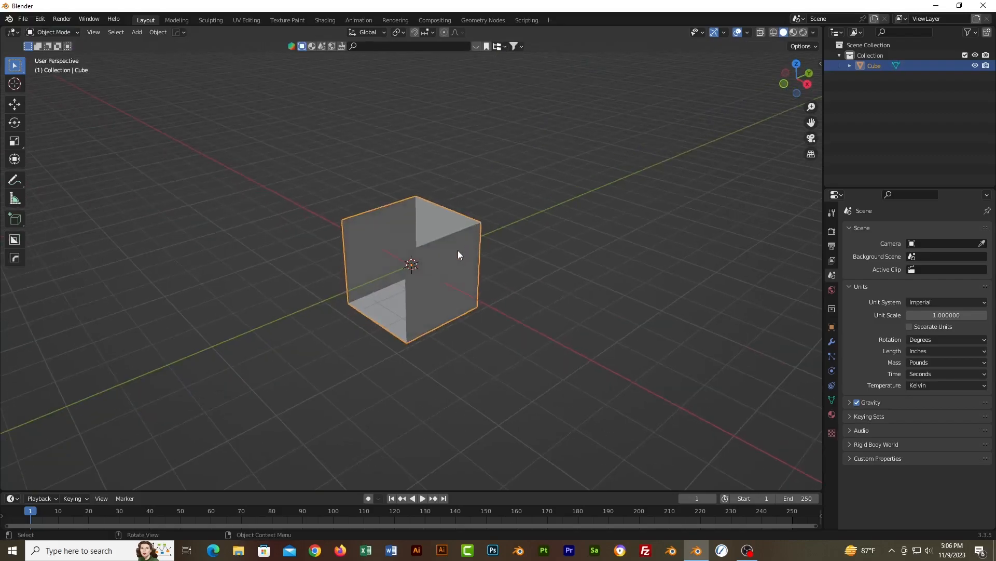
- Subdivide all remaining faces of the open cube once in Edit Mode
click(74, 34)
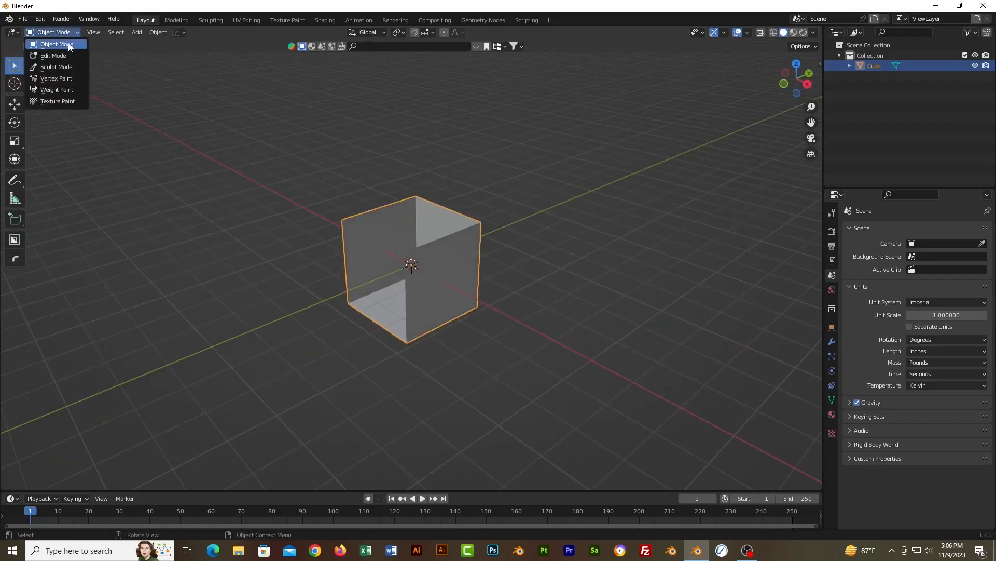
click(66, 54)
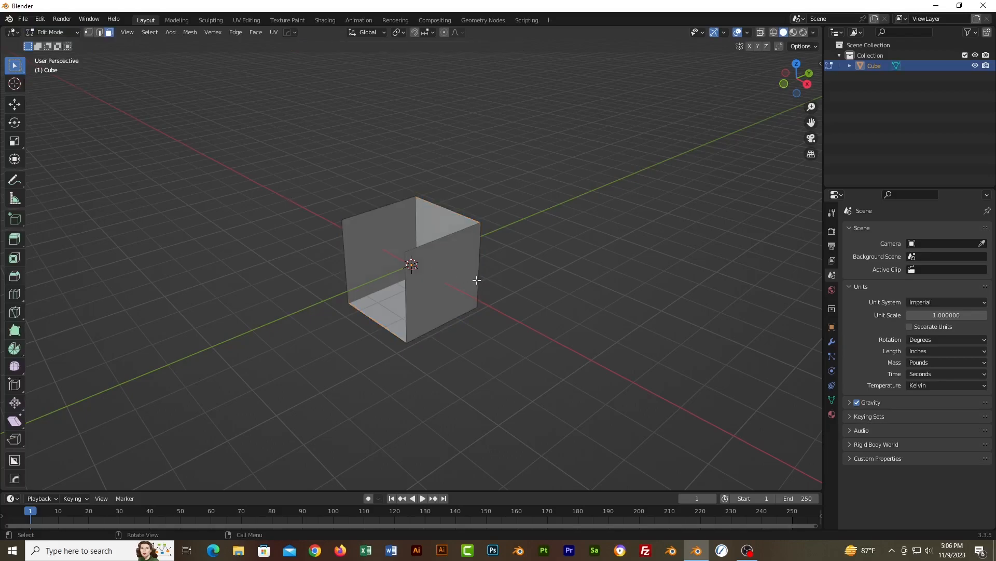
key(a)
right_click(459, 232)
click(447, 247)
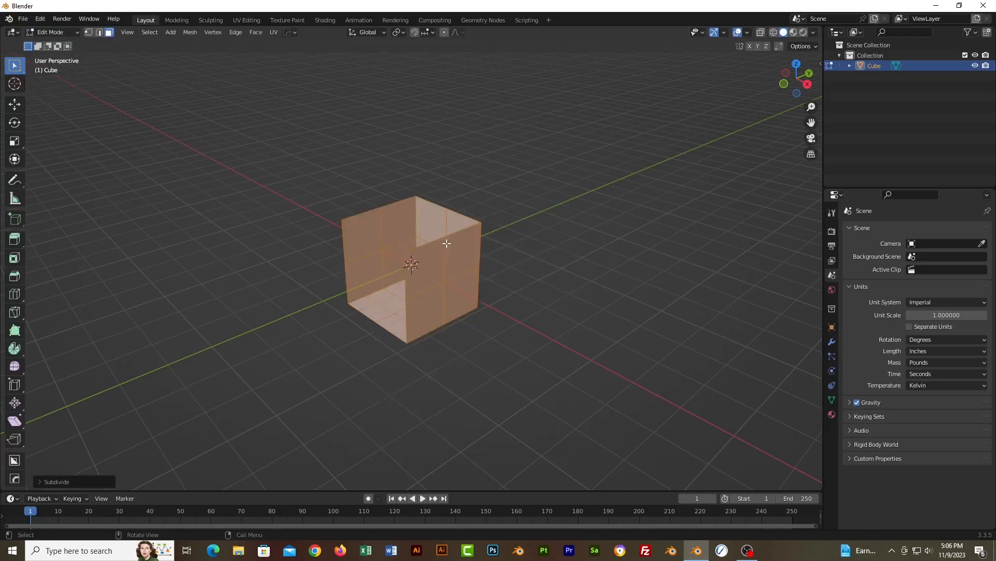
- Return to Object Mode and show the open cube in wireframe from the right side
click(76, 35)
click(62, 43)
middle_drag(360, 205, 441, 266)
key(KP_3)
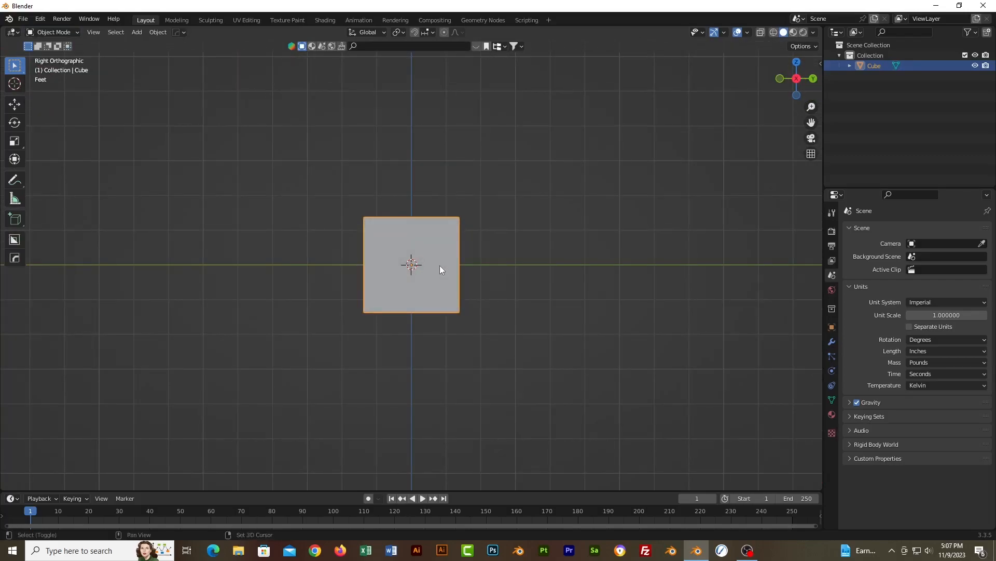
key(shift+z)
middle_drag(431, 236, 447, 245)
- Move the upper front faces of both side walls down and slightly backward to shape the armrests
key(Tab)
middle_drag(574, 275, 449, 287)
click(528, 272)
middle_drag(528, 272, 534, 272)
click(390, 252)
mouse_move(390, 254)
middle_down()
mouse_move(463, 278)
mouse_move(399, 267)
middle_up()
shift+click(383, 258)
middle_drag(609, 270, 461, 274)
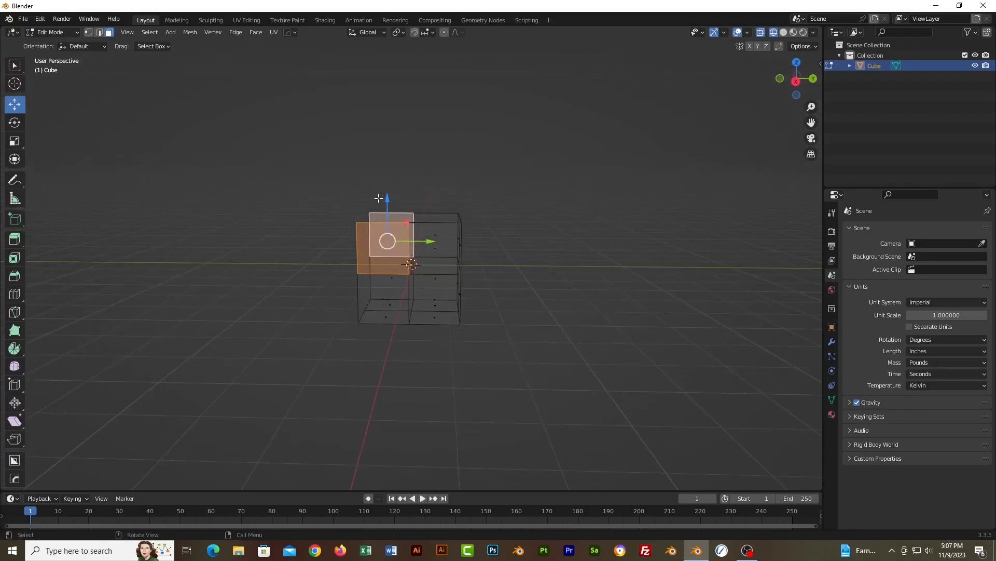
drag(388, 198, 386, 232)
drag(430, 273, 439, 274)
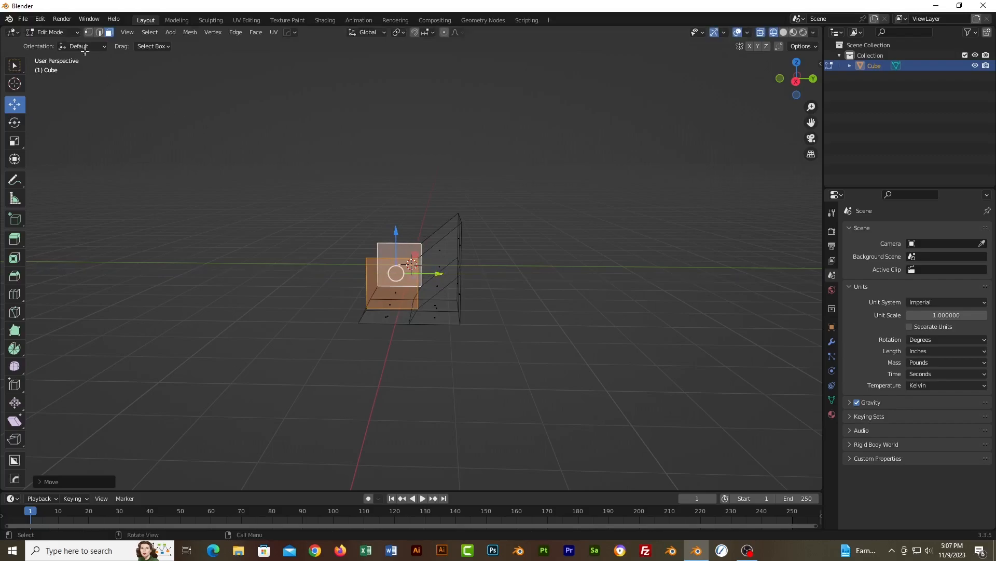
- Return to Object Mode, deselect the mesh and switch the viewport back to solid shading
click(73, 31)
click(67, 43)
middle_drag(394, 234, 506, 229)
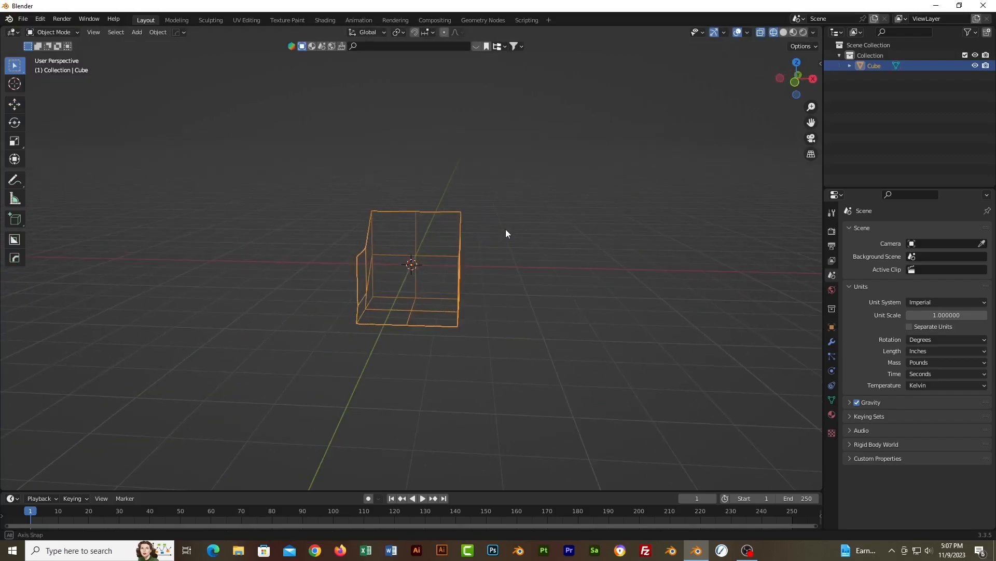
click(508, 228)
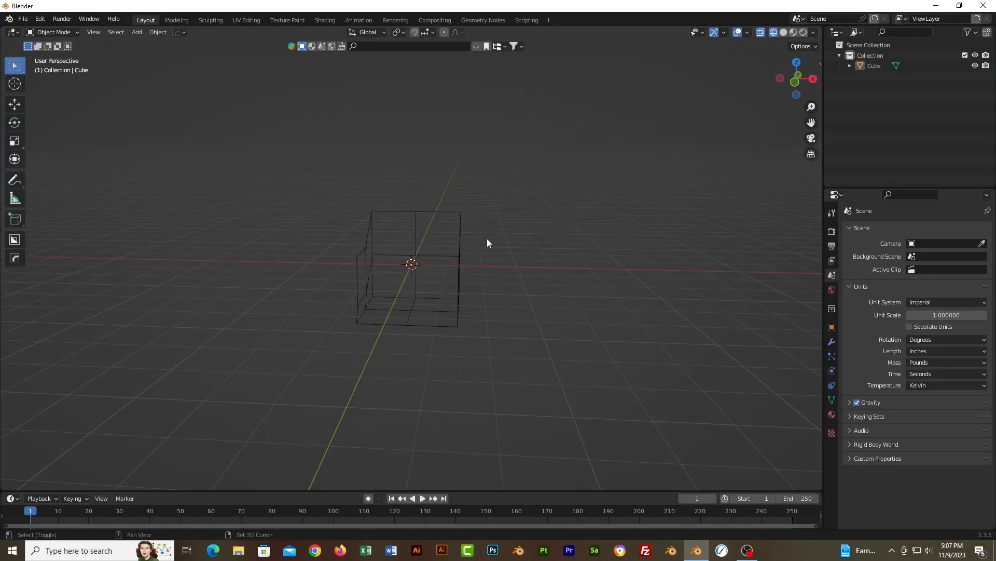
key(shift+z)
mouse_move(488, 240)
middle_down()
mouse_move(556, 268)
mouse_move(493, 250)
middle_up()
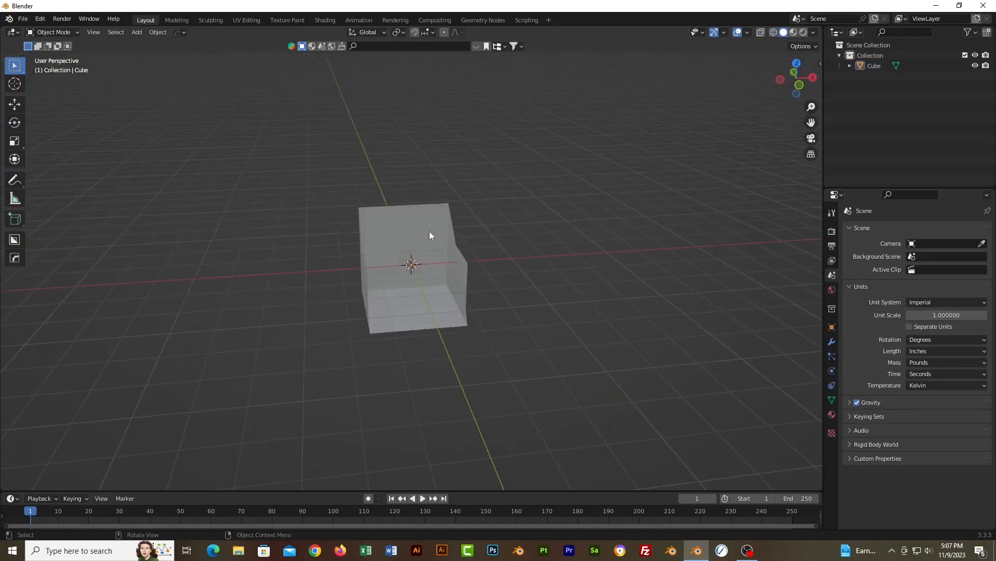
- Add a Subdivision Surface modifier to the chair shell with viewport and render levels of 4
click(426, 231)
click(832, 343)
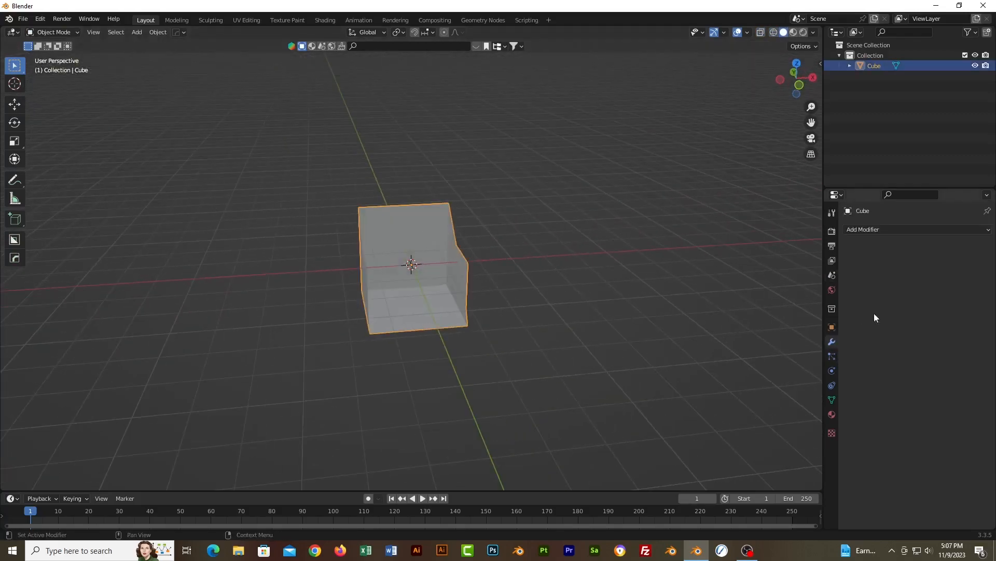
click(898, 230)
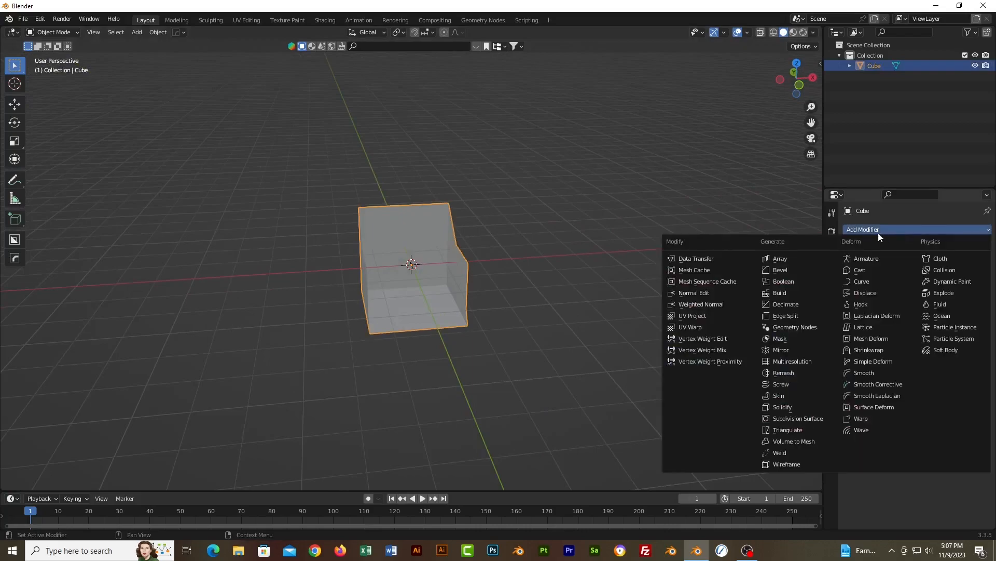
click(807, 422)
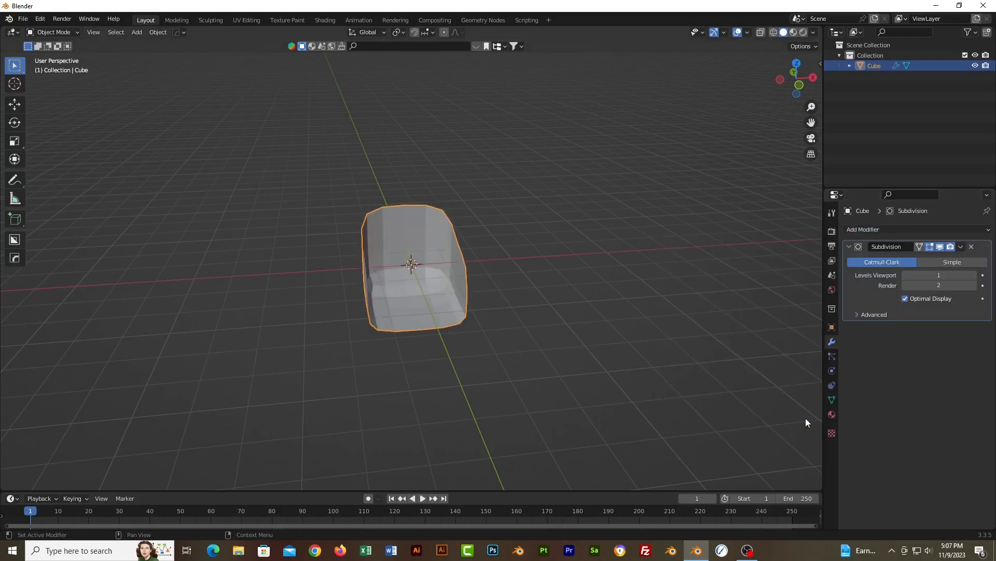
click(974, 275)
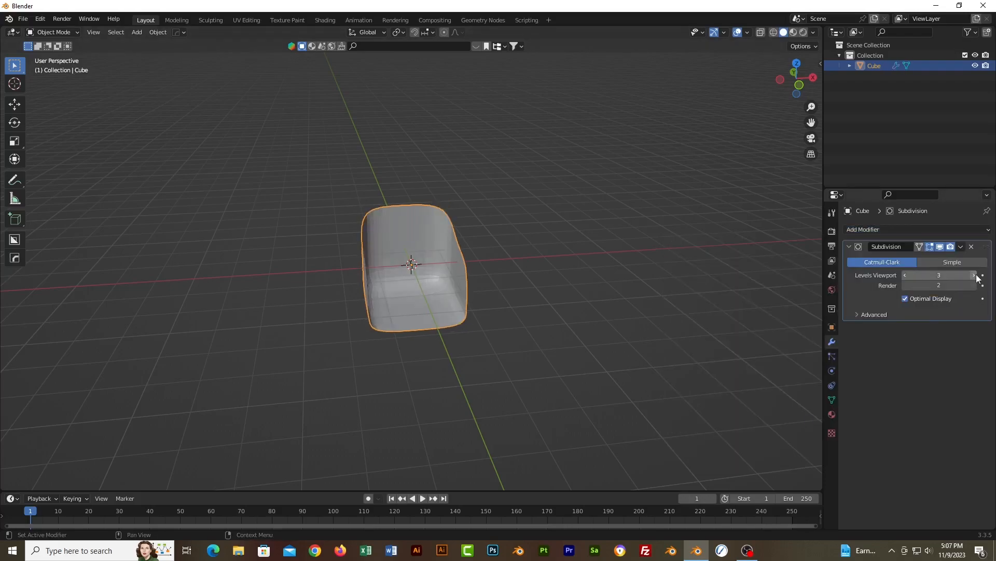
click(974, 285)
click(974, 285)
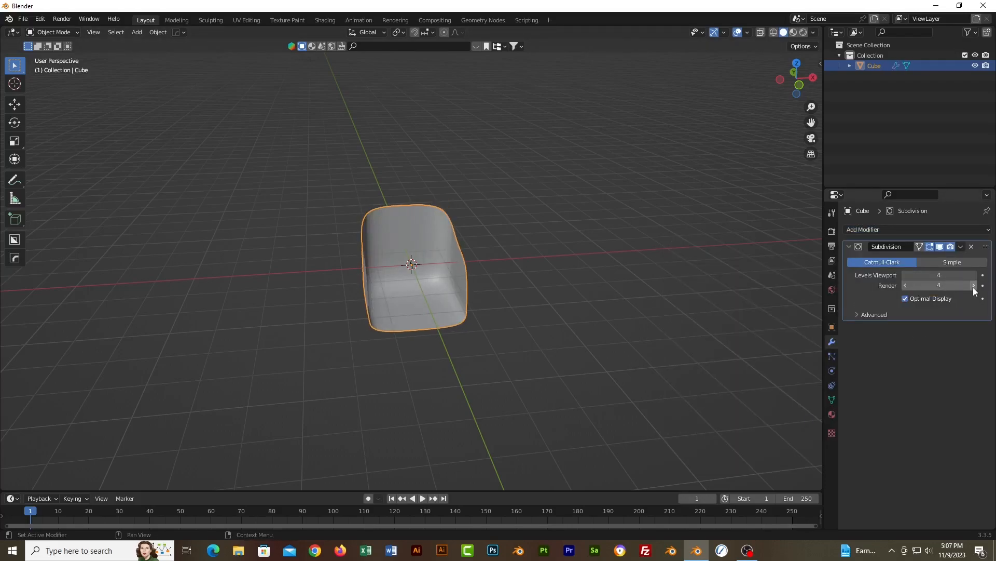
- Raise the chair shell straight up along the Z axis so its base sits near the ground grid
middle_drag(584, 326, 512, 309)
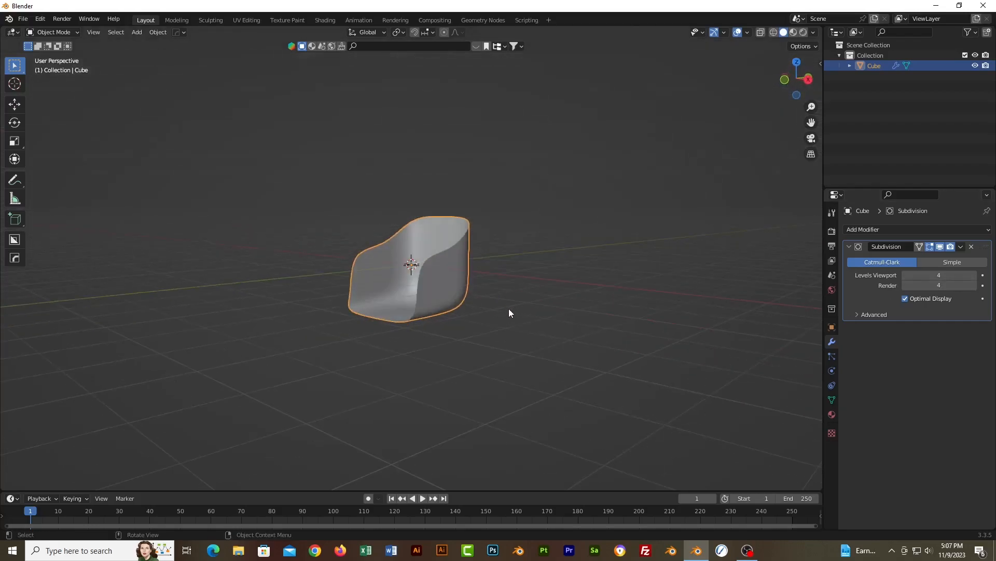
click(495, 323)
click(443, 307)
key(KP_1)
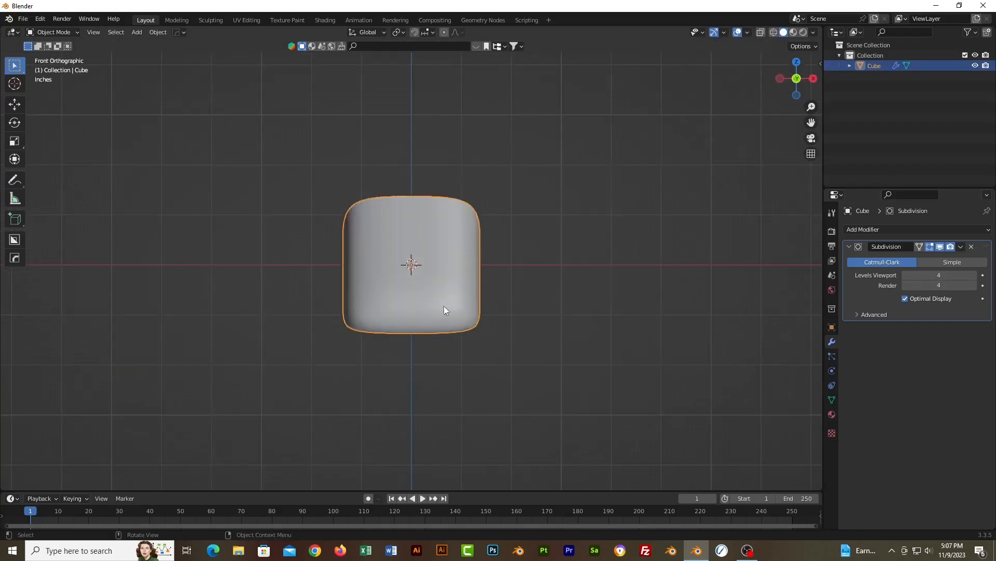
click(22, 106)
drag(412, 231, 417, 167)
middle_drag(418, 176, 469, 252)
click(564, 240)
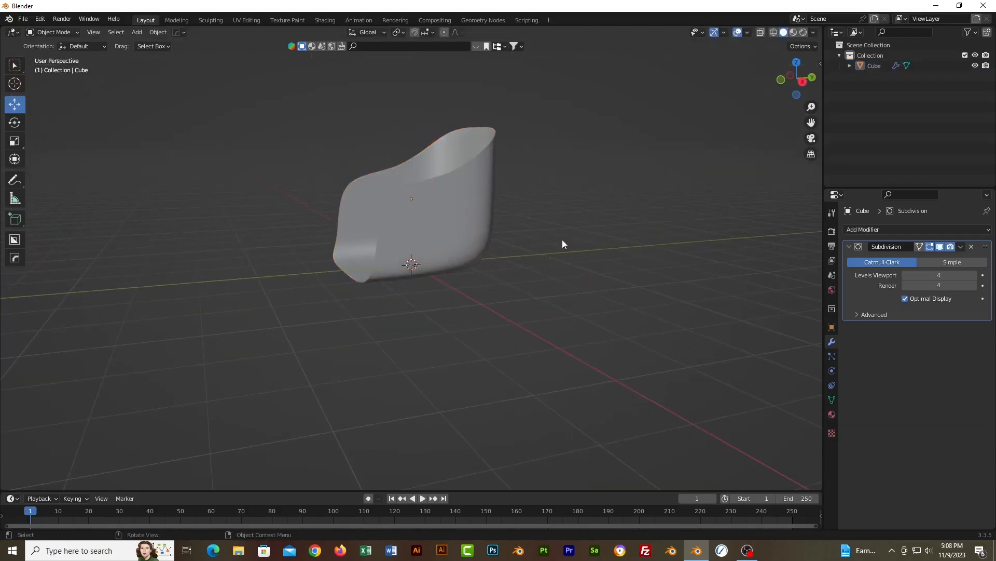
- Add a Solidify modifier to the chair shell
middle_drag(563, 243, 603, 244)
click(496, 212)
click(918, 232)
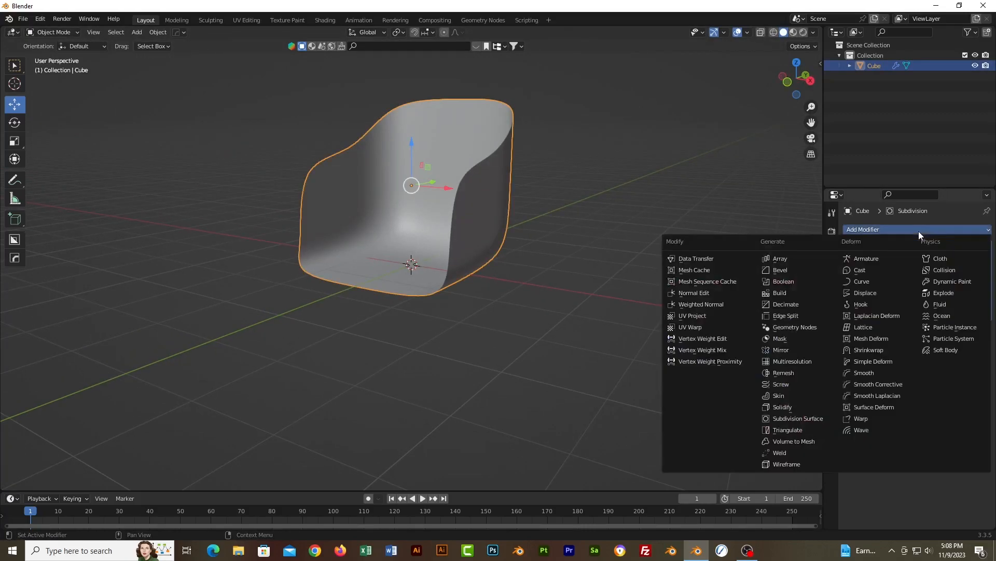
click(782, 407)
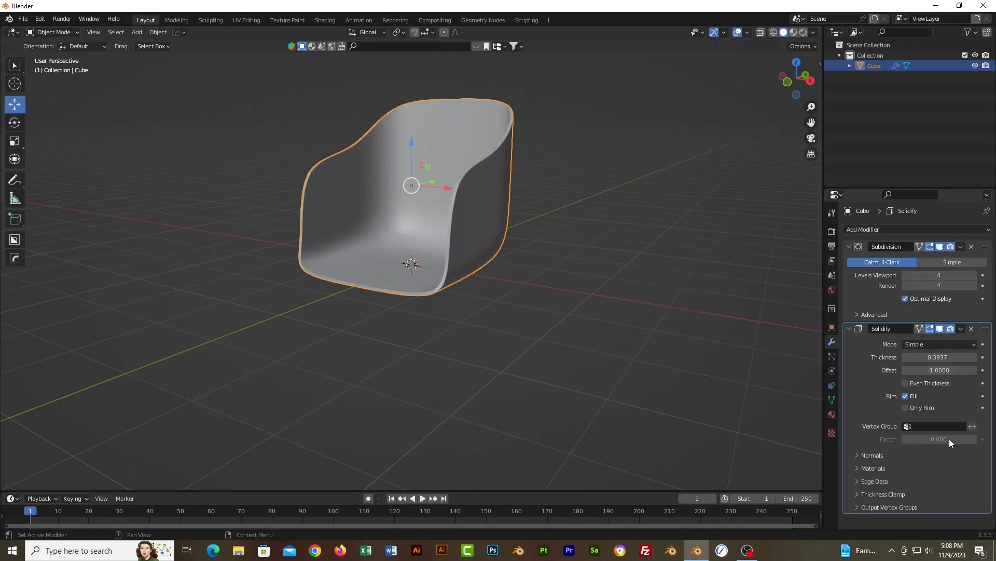
- Try Solidify thicknesses of -3 and -2 inches on the chair shell
drag(965, 357, 956, 357)
click(956, 357)
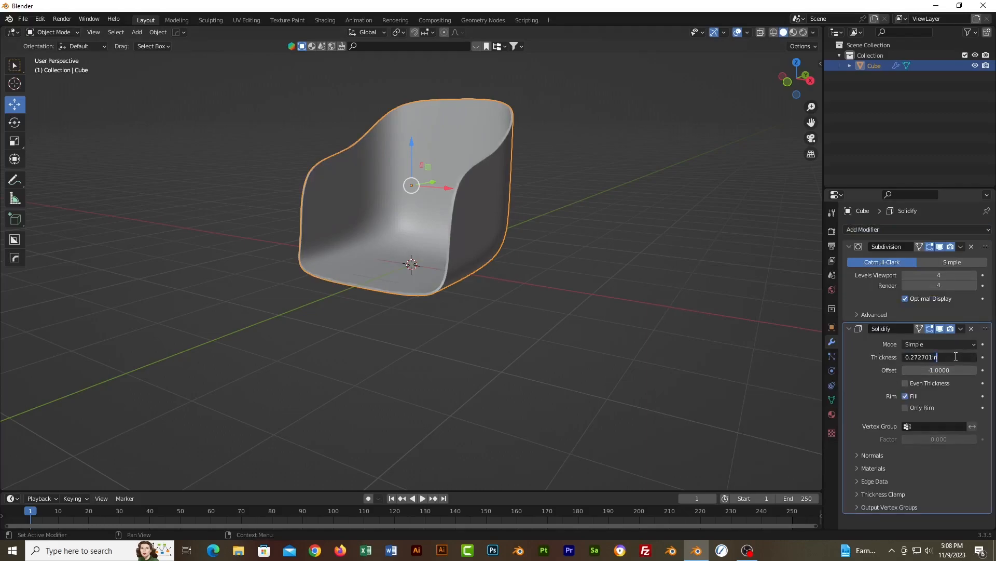
text(-3)
key(Return)
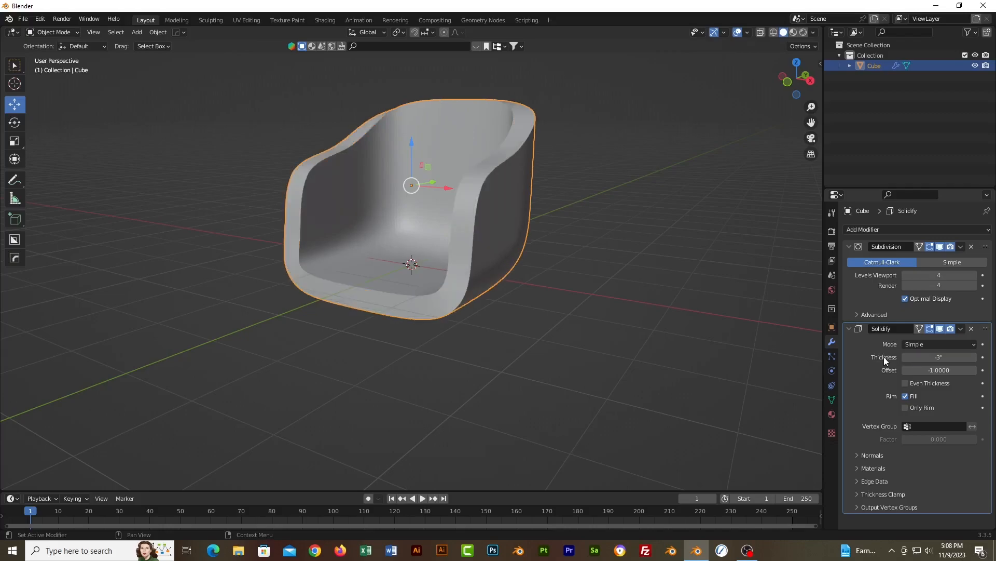
click(913, 357)
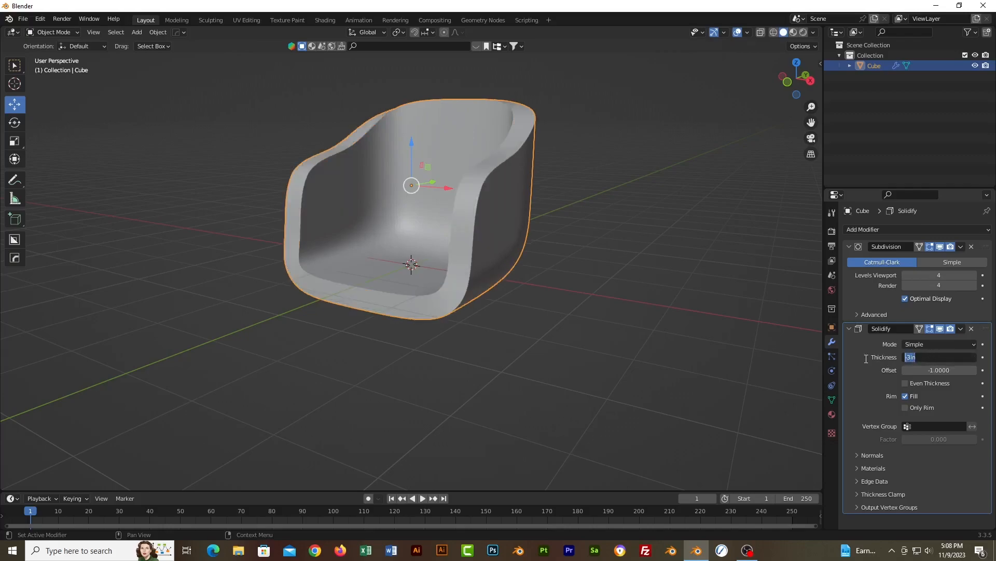
key(BackSpace)
text(-2)
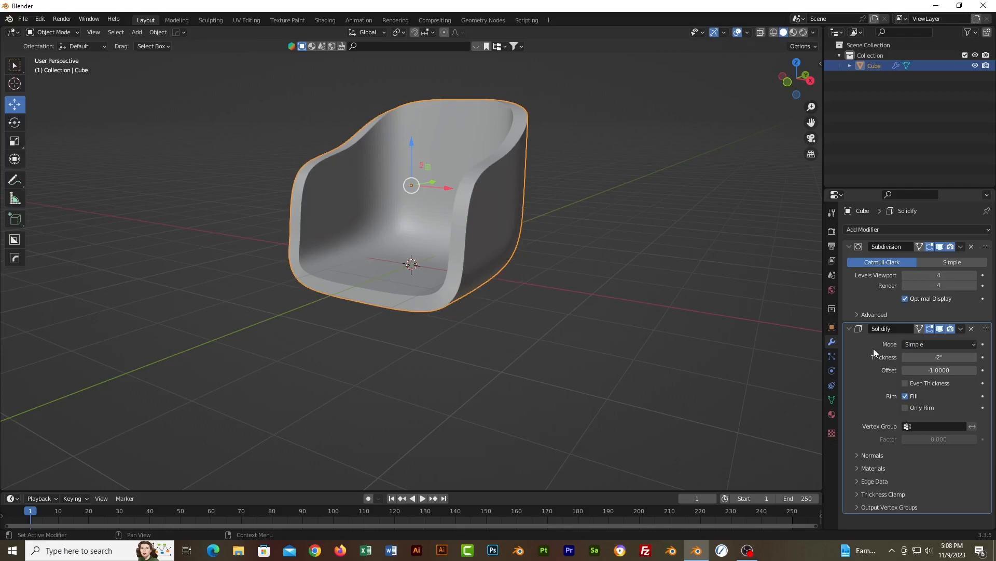
- Set the Solidify thickness to -1.5 inches and deselect the chair shell
text(i)
key(ctrl+a)
key(BackSpace)
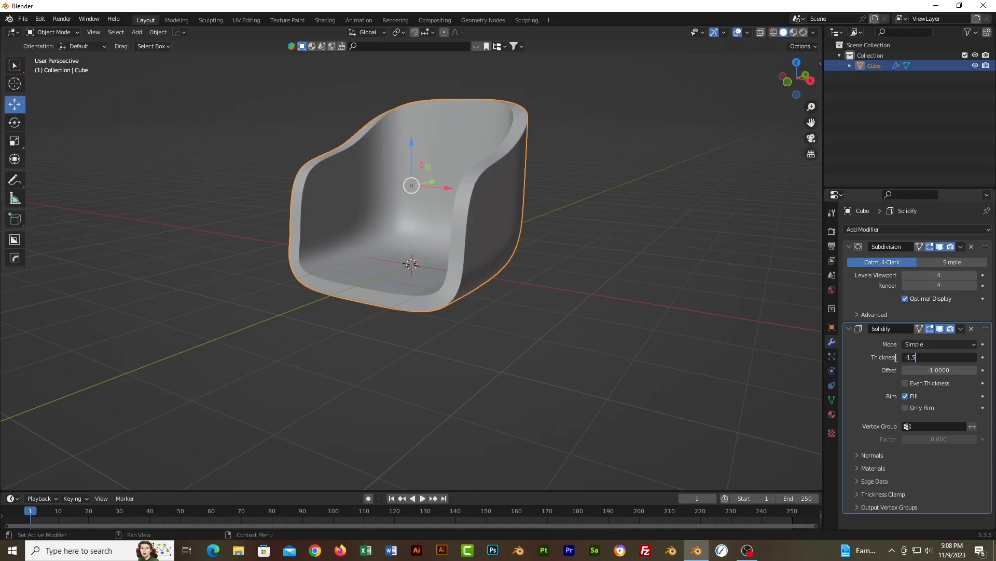
text(-1.5)
key(Return)
click(513, 298)
middle_drag(513, 298, 484, 298)
click(475, 273)
middle_drag(541, 283, 546, 300)
click(547, 320)
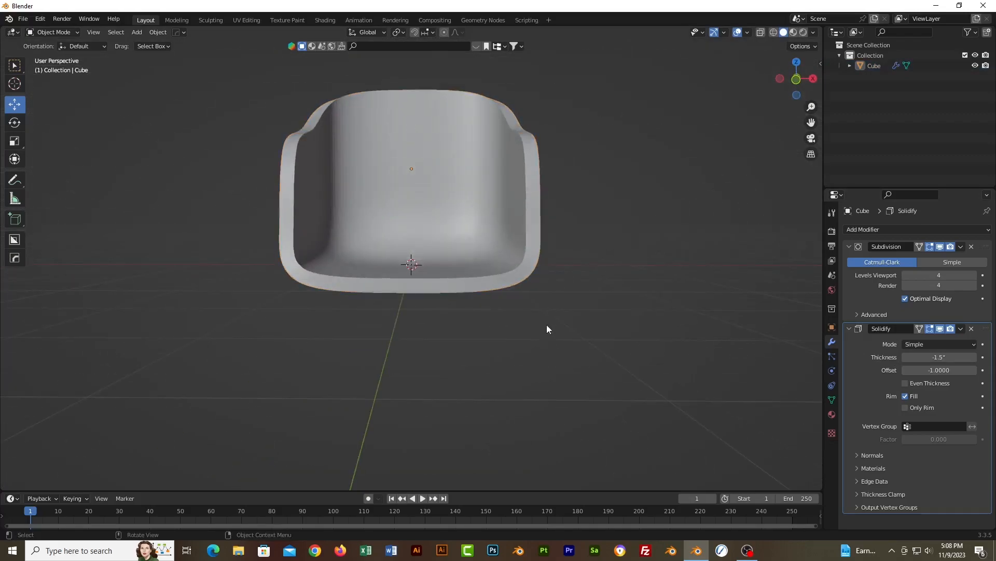
- Add a mesh cylinder with 16 vertices at the 3D cursor
key(shift+a)
mouse_move(515, 318)
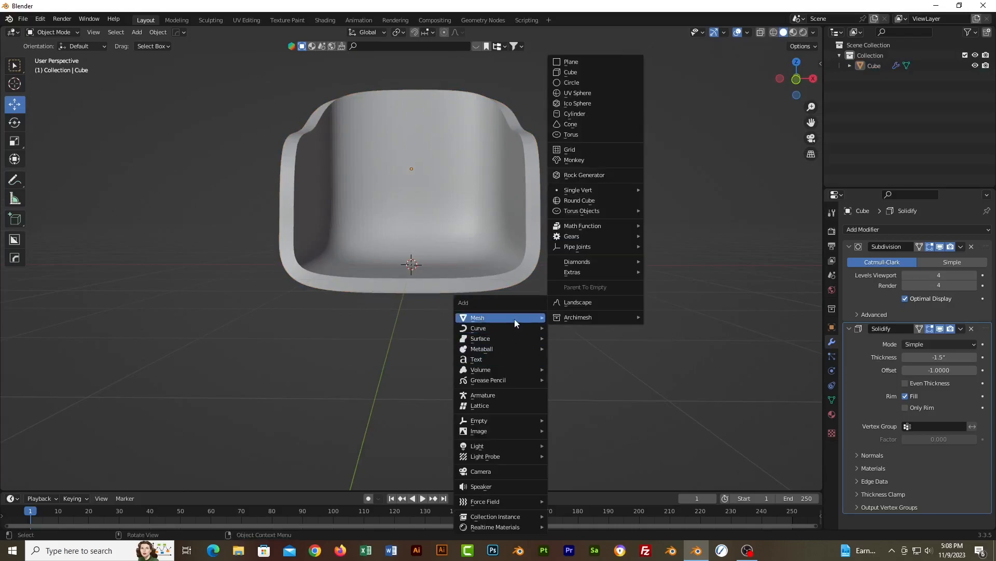
click(575, 114)
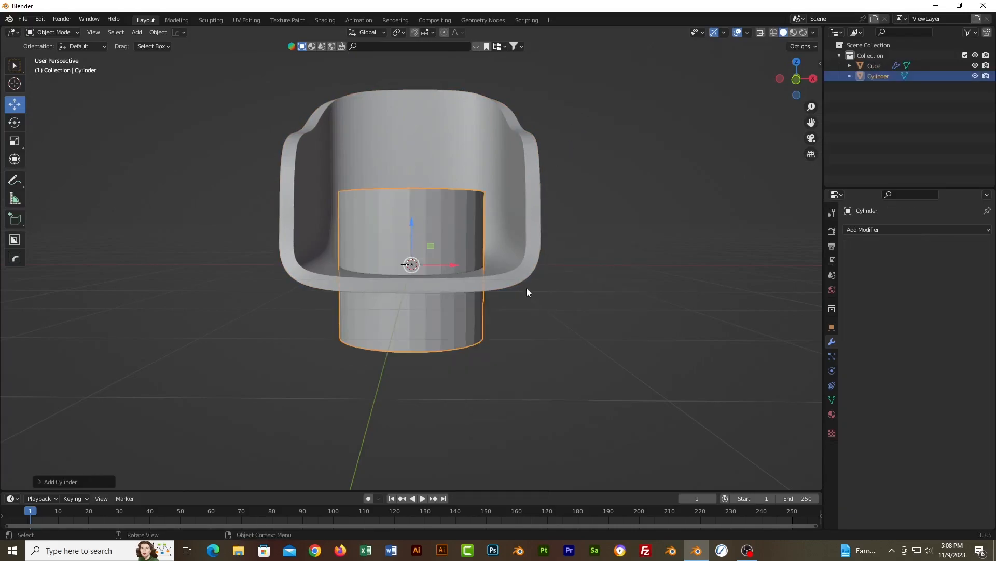
scroll(527, 282, down, 2)
middle_drag(491, 285, 477, 300)
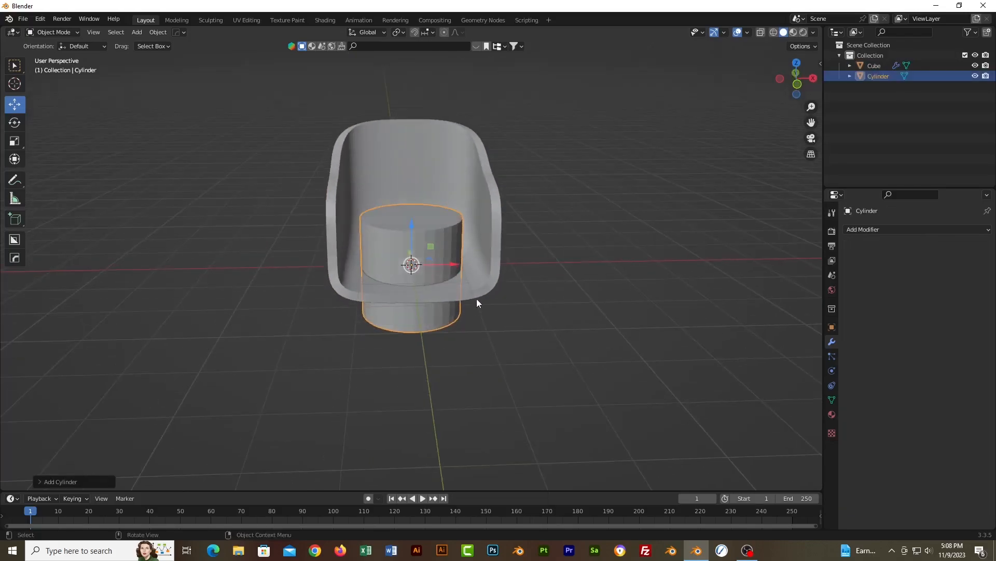
click(42, 482)
click(139, 358)
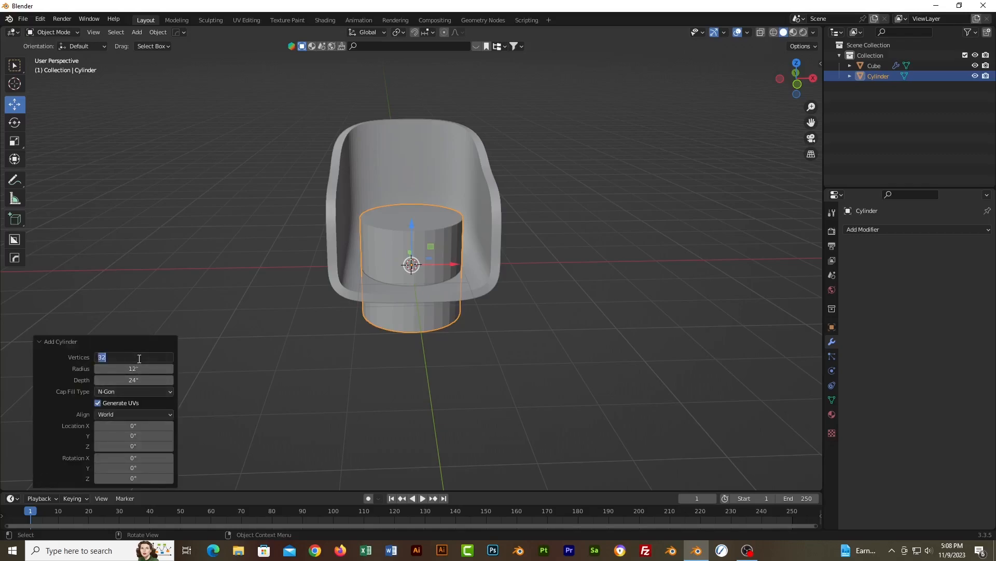
text(16)
key(Return)
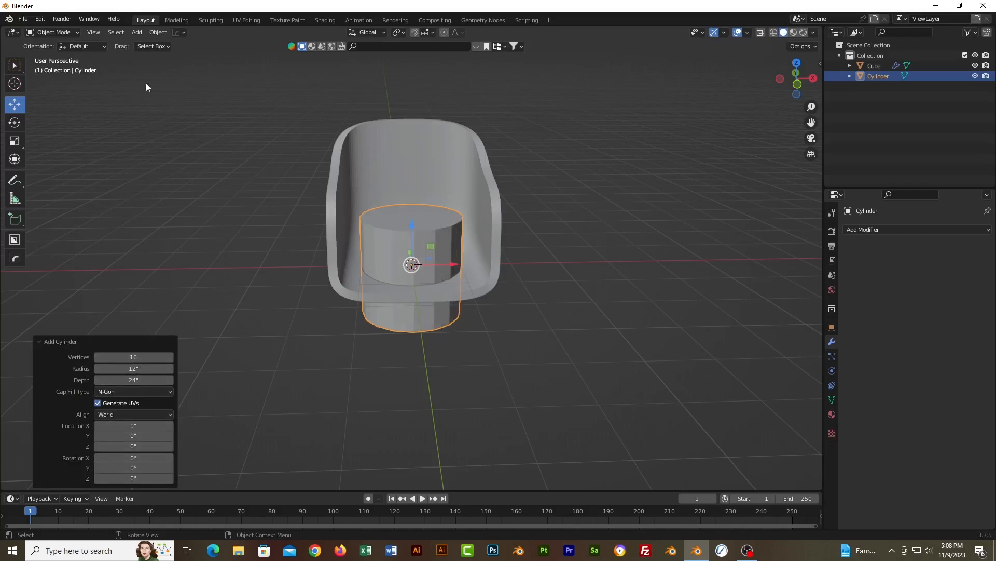
- Scale the cylinder down to 0.1 of its size on all axes
click(59, 33)
click(512, 335)
click(450, 322)
key(a)
click(478, 358)
click(445, 261)
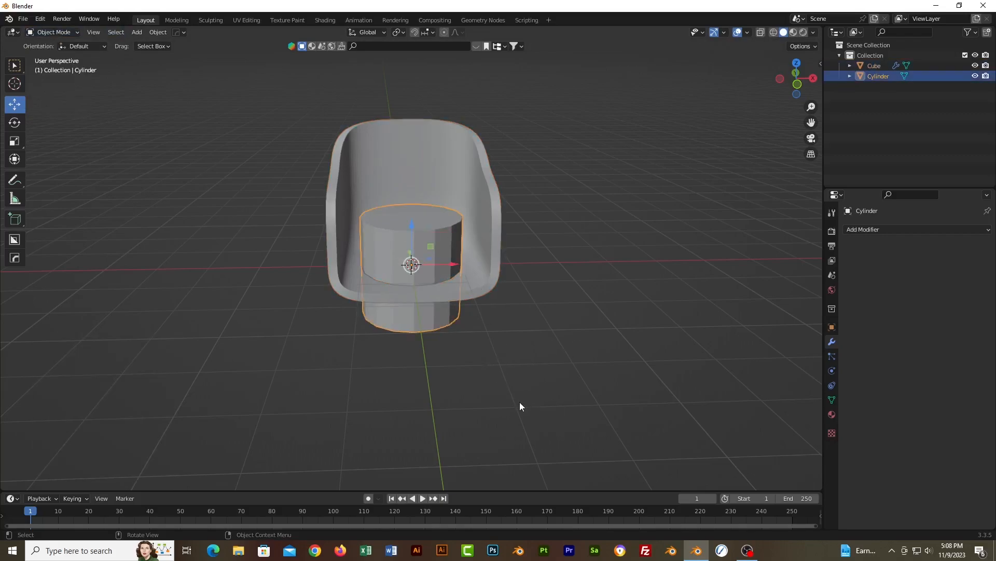
text(s.1)
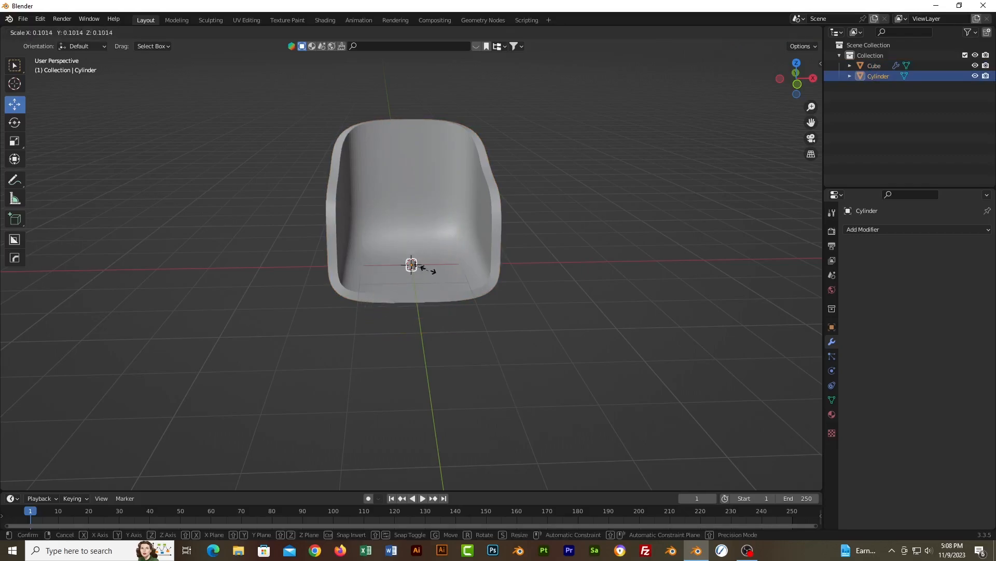
key(Return)
- Position the cylinder beneath the seat's front corner, about 13 inches along X from the centre
key(KP_7)
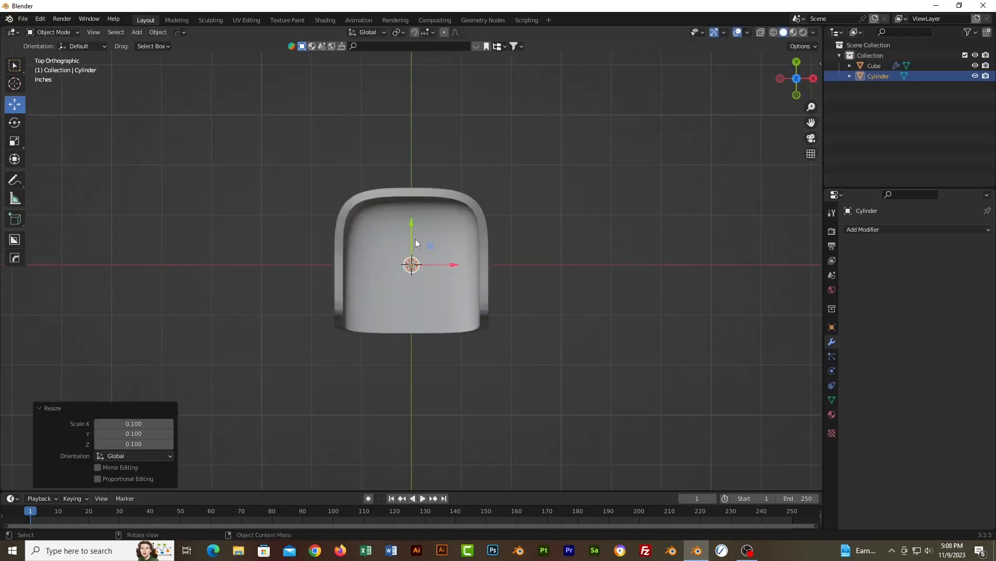
drag(413, 226, 506, 327)
middle_drag(514, 350, 529, 209)
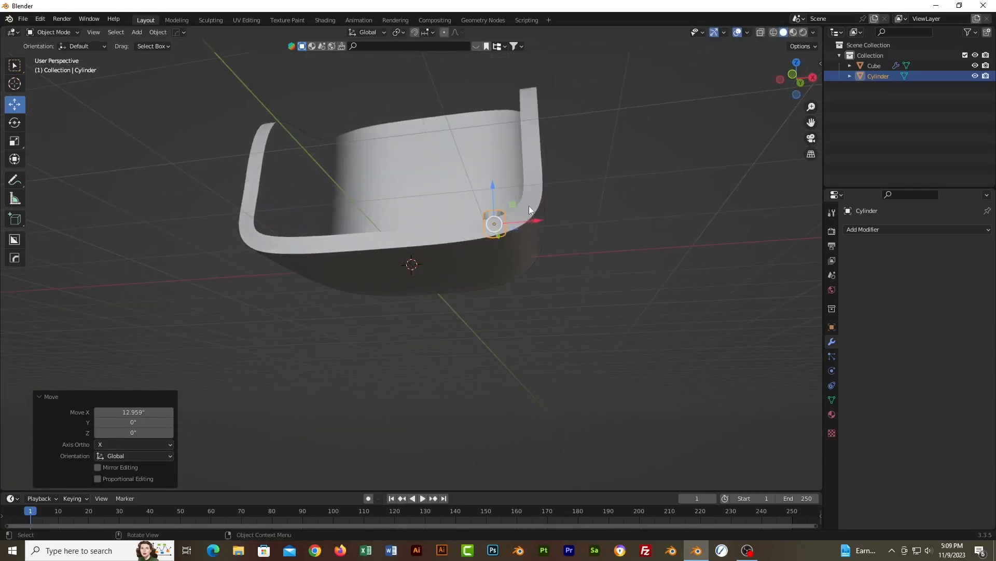
drag(492, 186, 495, 209)
middle_drag(514, 300, 539, 309)
click(556, 361)
click(515, 288)
key(s)
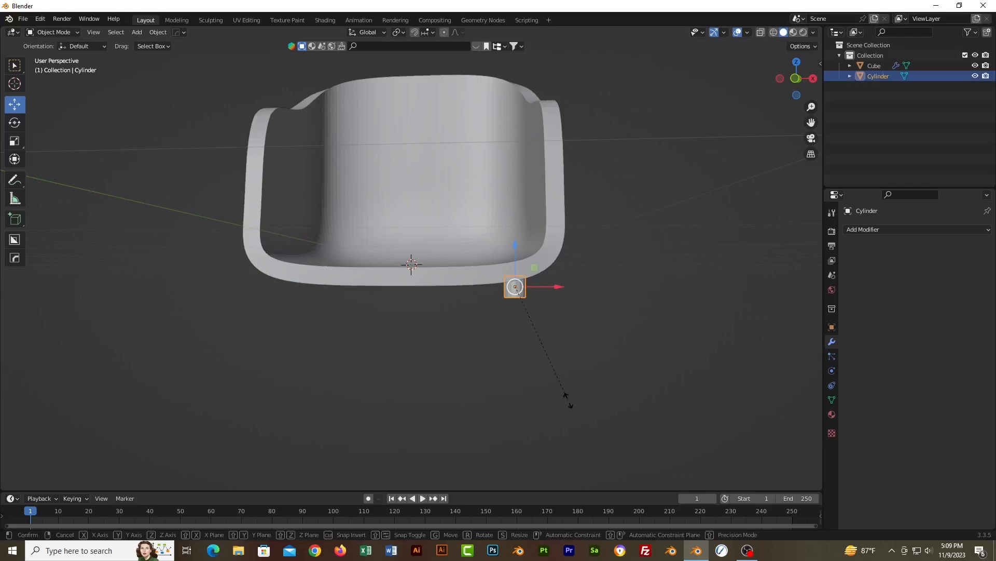
click(590, 408)
click(585, 400)
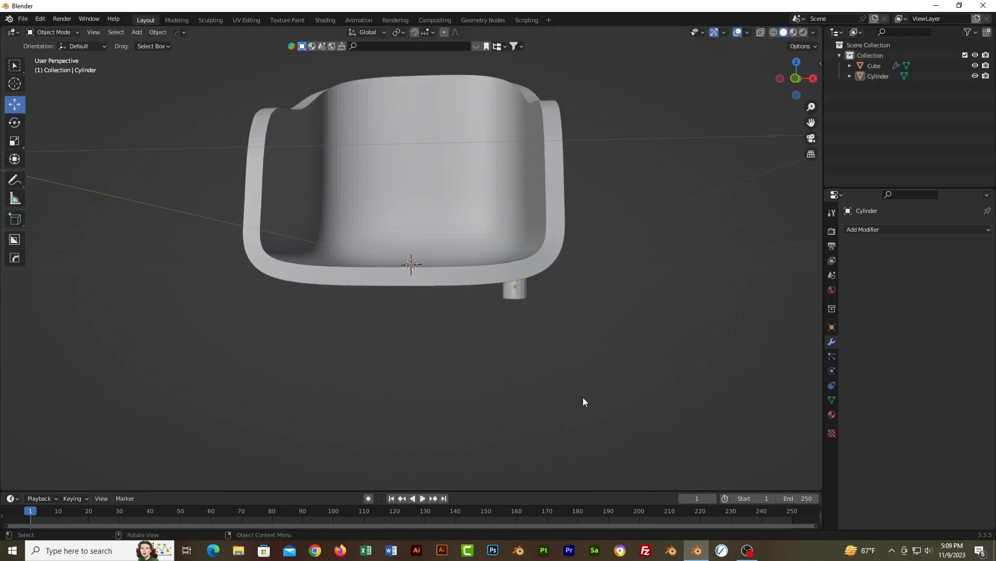
- Lower the cylinder slightly beneath the seat's front corner
scroll(576, 393, up, 3)
middle_drag(586, 388, 597, 370)
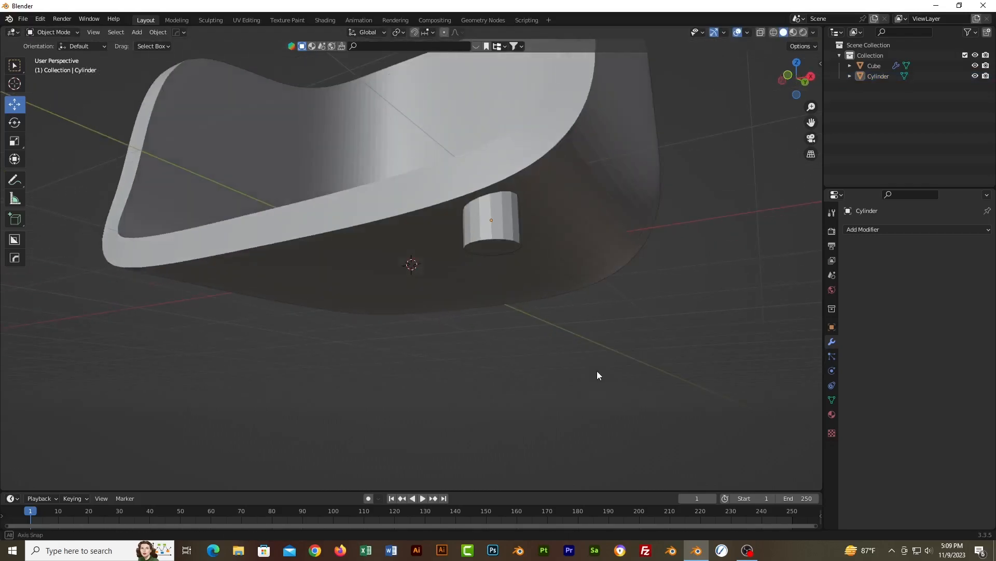
click(493, 234)
drag(488, 183, 492, 231)
click(487, 263)
click(490, 250)
- Move the cylinder's bottom face down about 4.5 inches and scale it to about 0.33 to form a tapered leg
key(Tab)
click(496, 278)
click(493, 255)
drag(492, 222, 484, 311)
key(s)
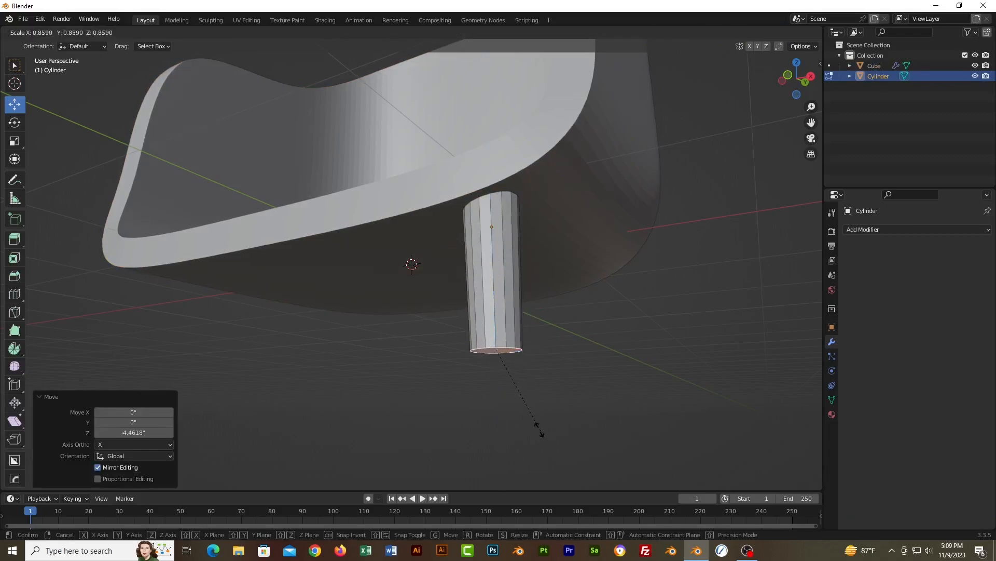
click(512, 382)
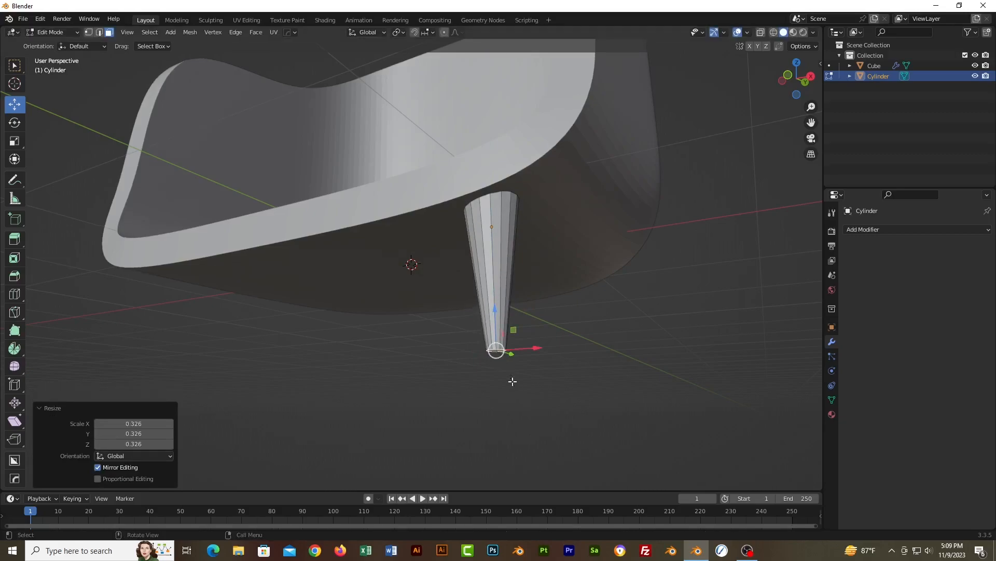
- Return to Object Mode and apply the leg's scale
click(52, 32)
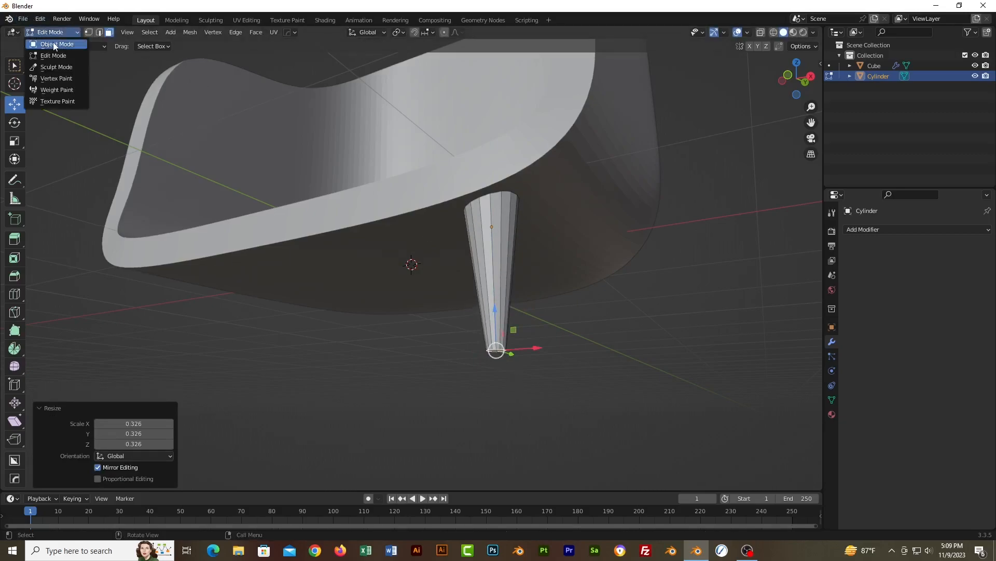
click(49, 37)
click(522, 301)
click(497, 301)
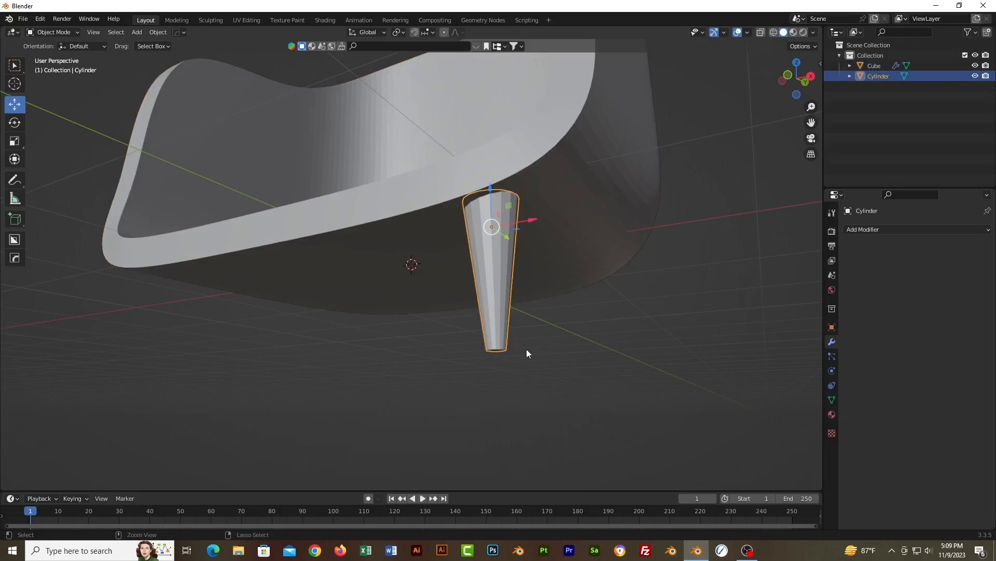
key(ctrl+a)
click(497, 371)
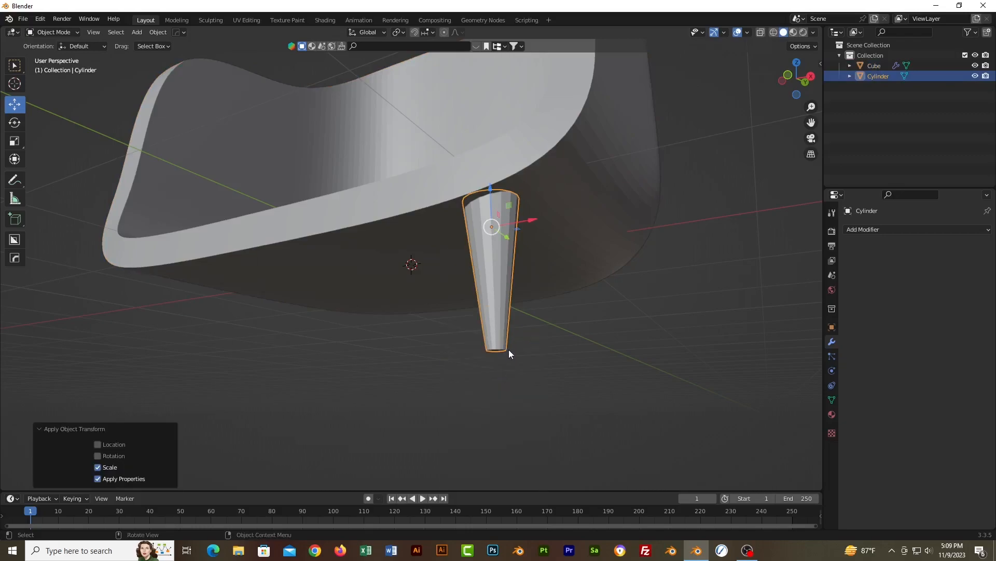
- Shade the leg smooth and keep it selected
right_click(499, 299)
click(498, 299)
middle_drag(521, 304, 550, 325)
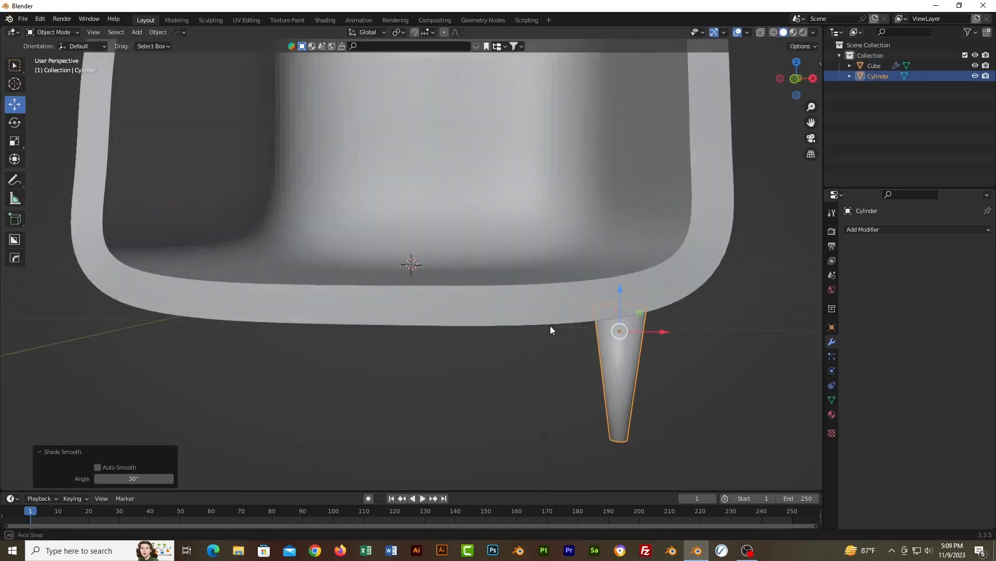
click(509, 363)
scroll(512, 381, down, 4)
middle_drag(522, 358, 524, 369)
click(515, 348)
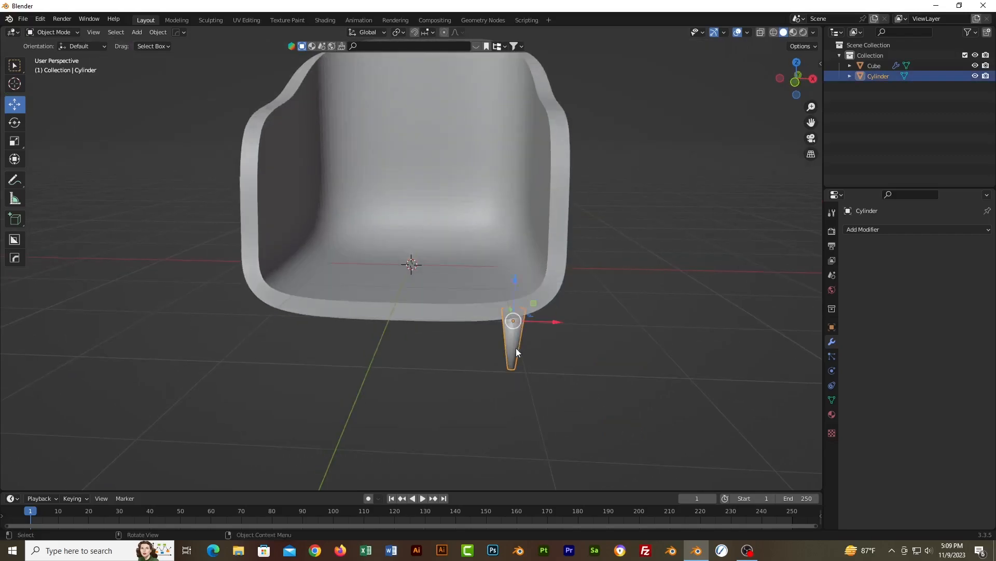
click(870, 230)
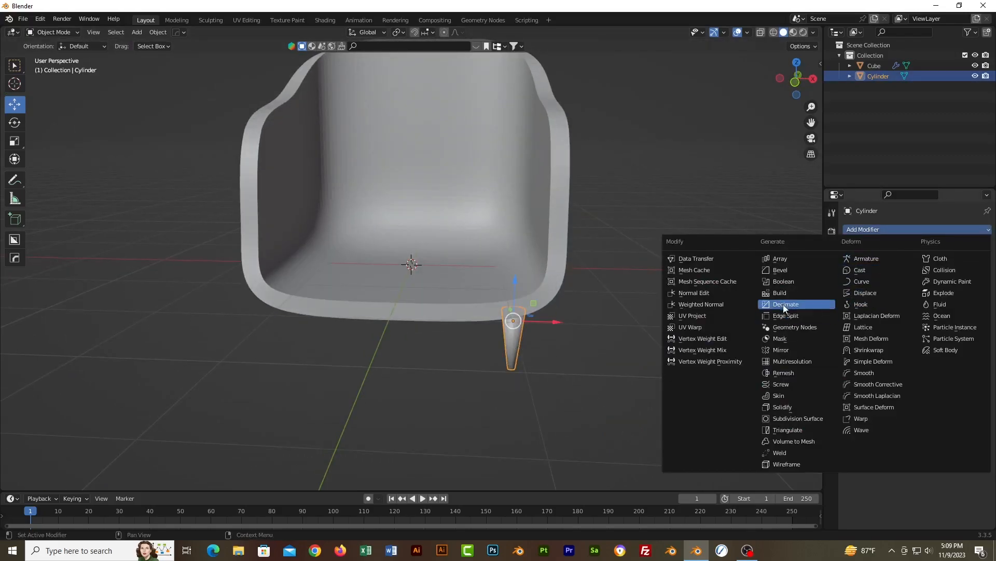
click(784, 258)
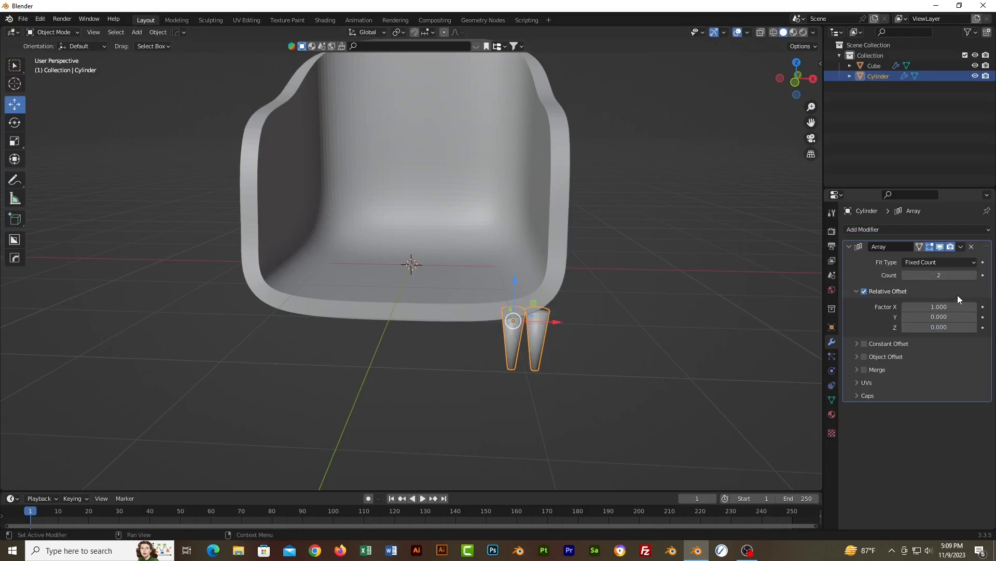
click(972, 246)
- Add a Mirror modifier to the leg with Cube as the mirror object, mirroring across X and Y
click(898, 231)
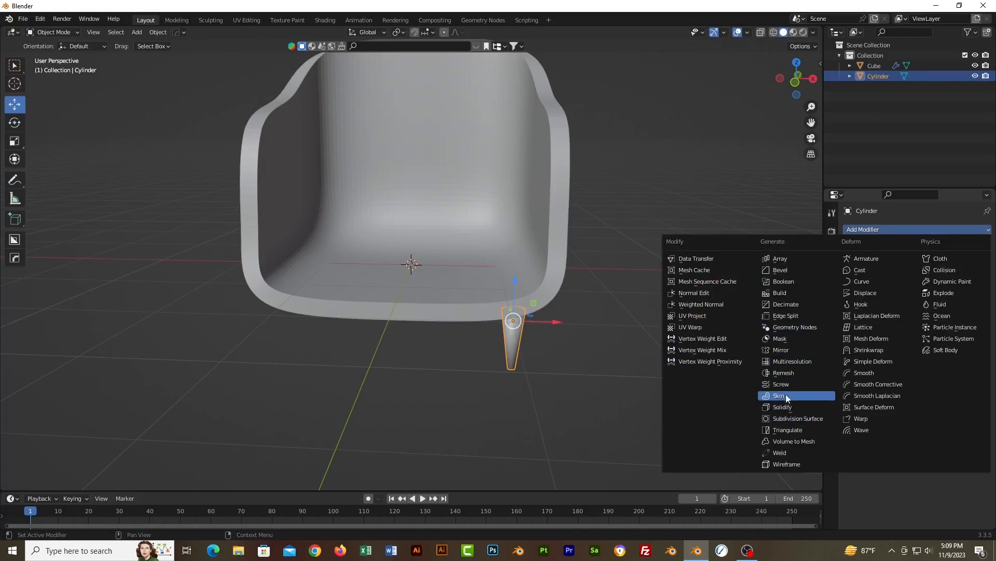
click(789, 351)
click(971, 301)
click(435, 283)
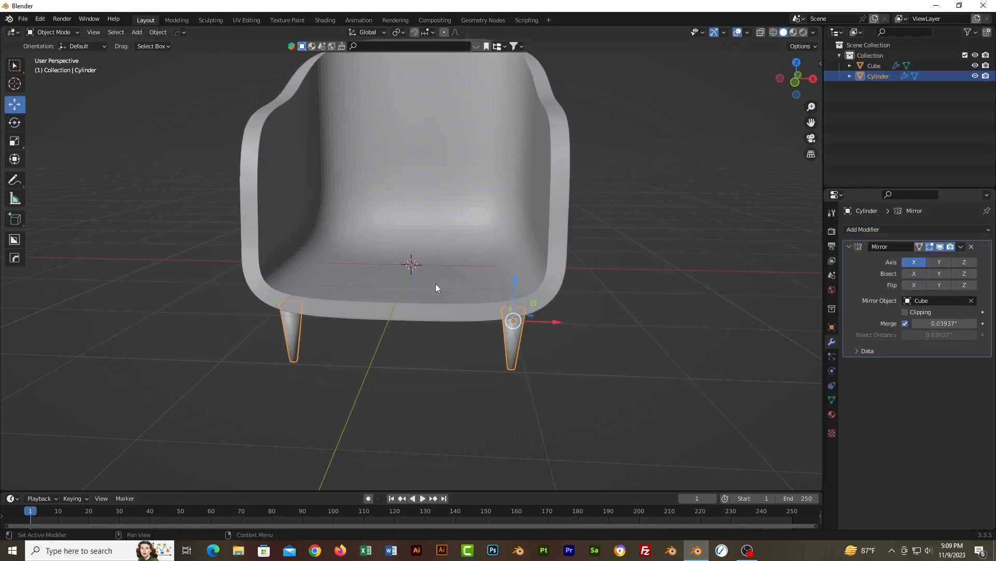
click(939, 261)
- Move the mirrored leg about 3.4 inches along Y and raise it about 1.2 inches into the seat
middle_drag(667, 304, 491, 306)
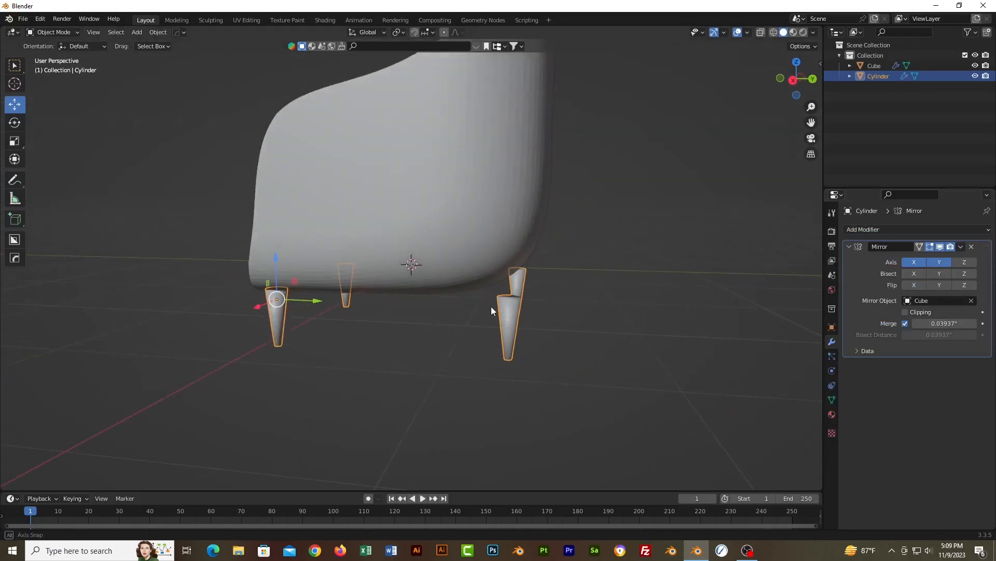
drag(316, 303, 347, 302)
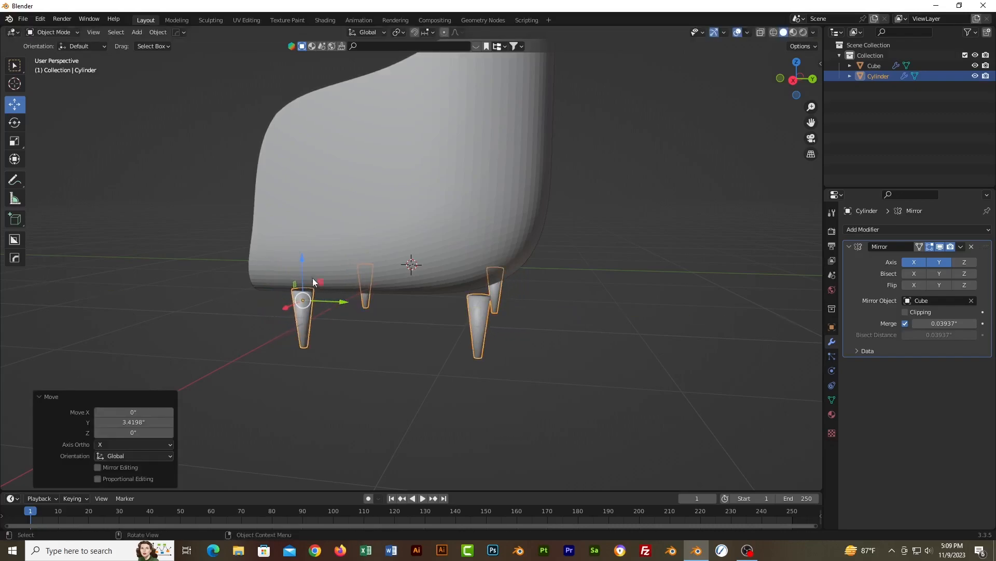
drag(300, 266, 301, 244)
middle_drag(332, 311, 445, 383)
middle_drag(527, 385, 435, 338)
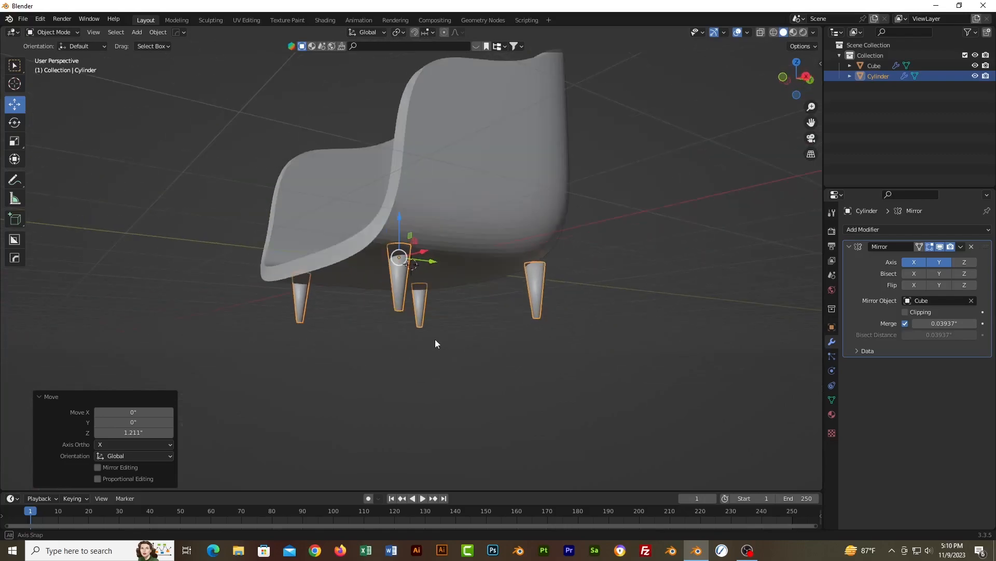
- Apply the Mirror modifier on the legs
middle_drag(526, 374, 625, 363)
click(961, 246)
click(951, 260)
click(625, 363)
click(495, 327)
middle_drag(496, 332, 561, 347)
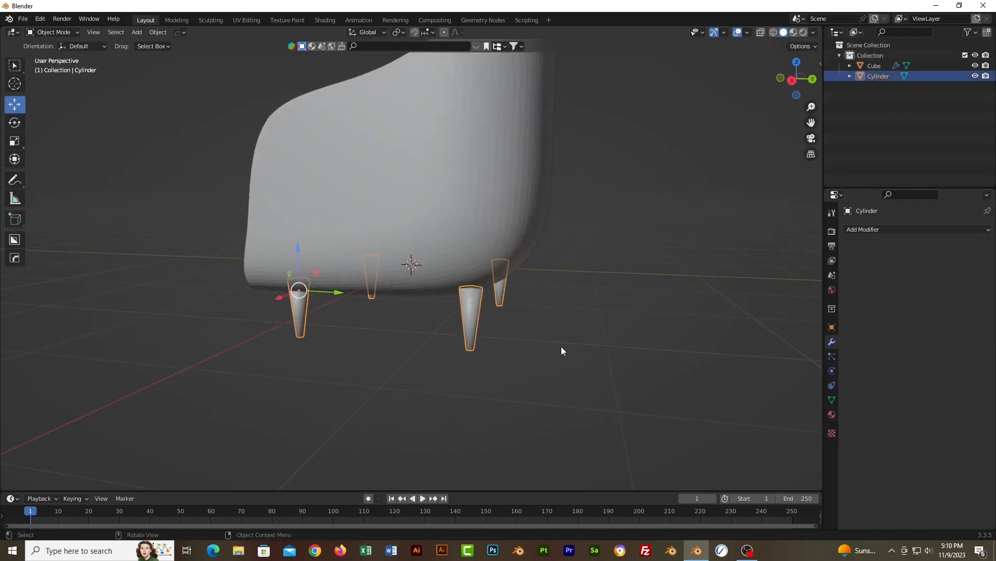
- Separate the leg mesh into individual objects by loose parts and return to Object Mode
key(Tab)
key(a)
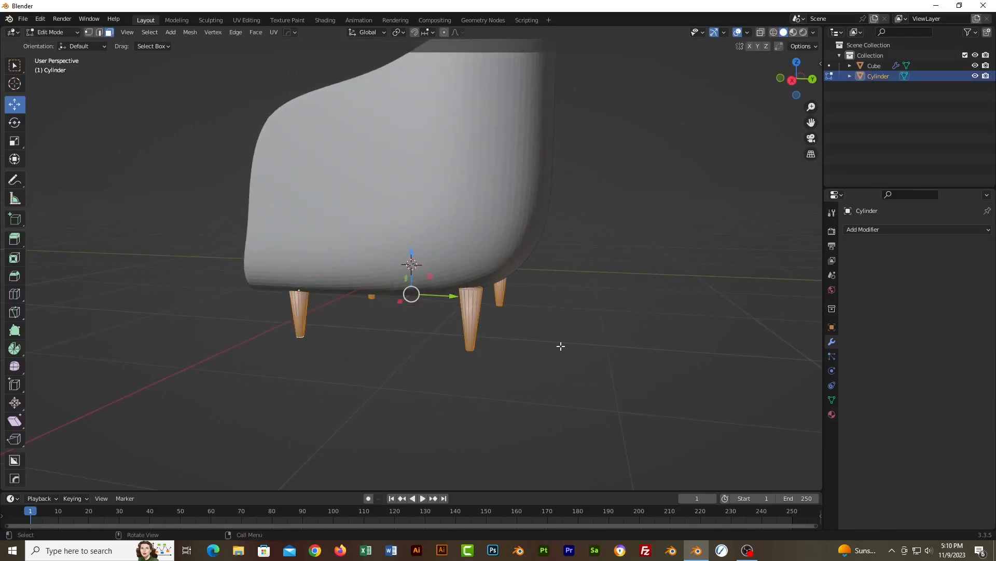
key(p)
click(543, 367)
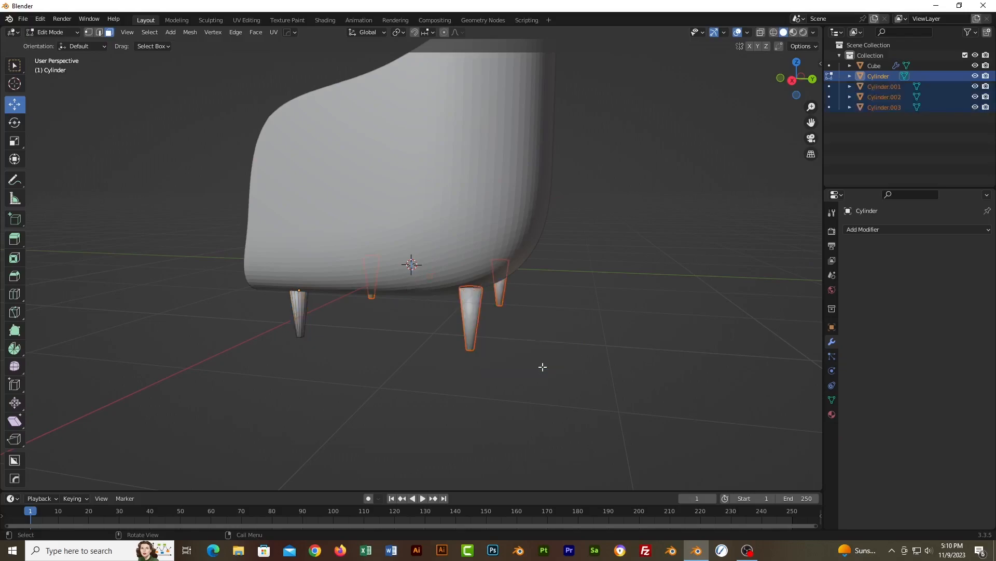
click(70, 33)
click(52, 43)
- Set the origins of the two rear legs to their geometry
click(530, 301)
click(472, 324)
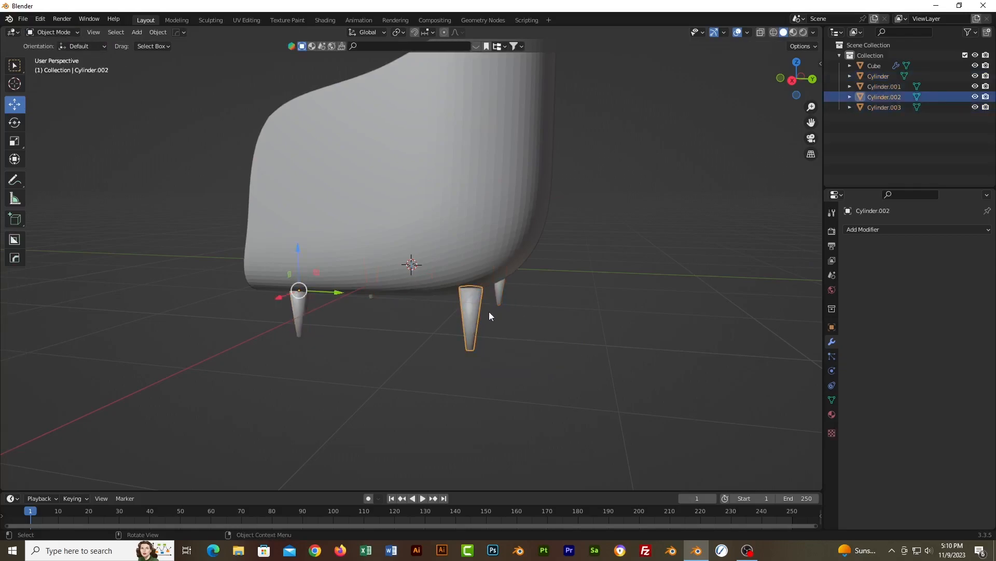
shift+click(501, 297)
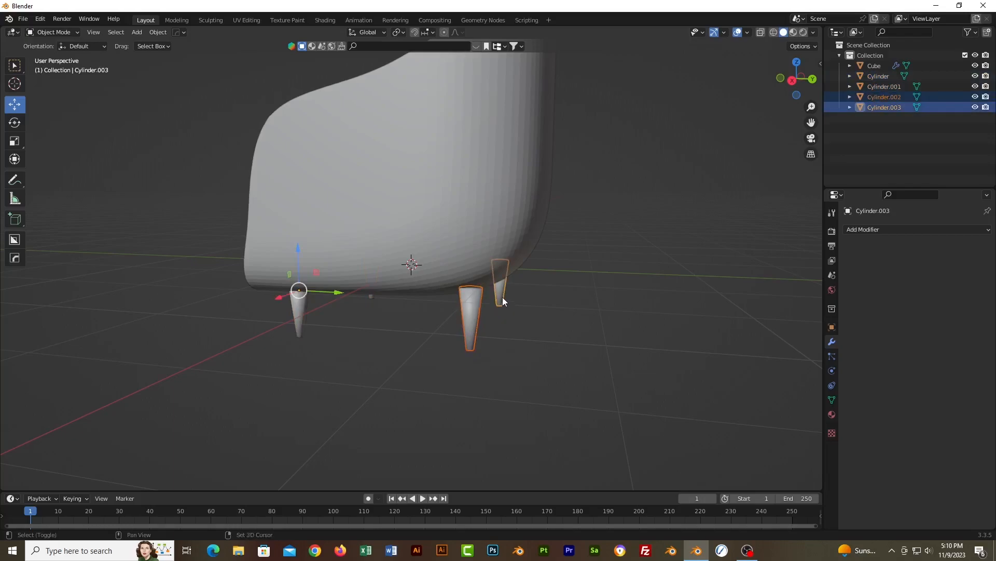
right_click(502, 296)
mouse_move(505, 348)
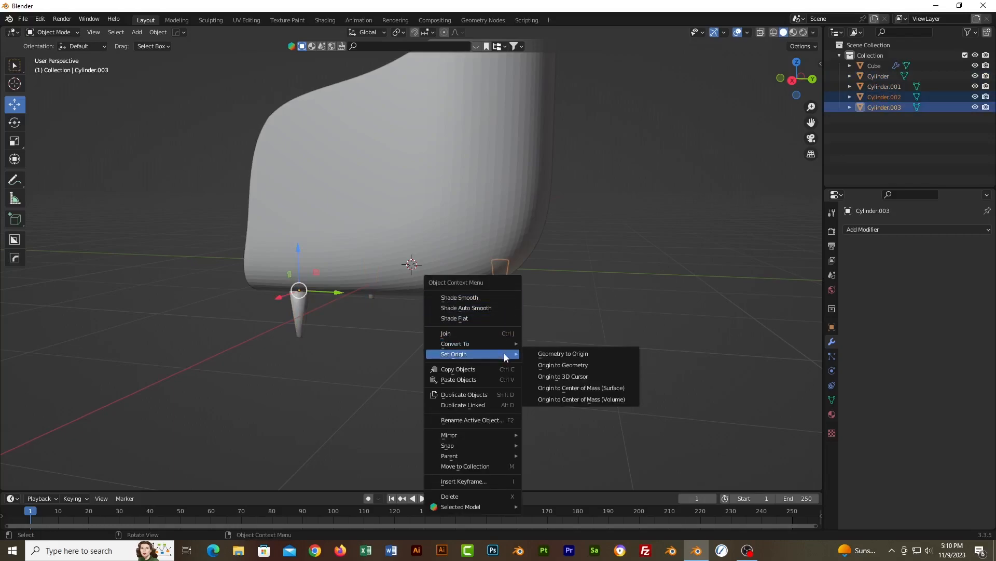
click(576, 365)
- Move the two rear legs along Y towards the front of the chair
drag(531, 299, 511, 315)
click(431, 366)
middle_drag(431, 366, 552, 384)
click(332, 349)
click(535, 382)
click(572, 309)
- Shade the chair shell smooth
scroll(573, 310, down, 5)
mouse_move(575, 310)
middle_down()
mouse_move(614, 272)
mouse_move(563, 306)
middle_up()
click(563, 306)
click(450, 210)
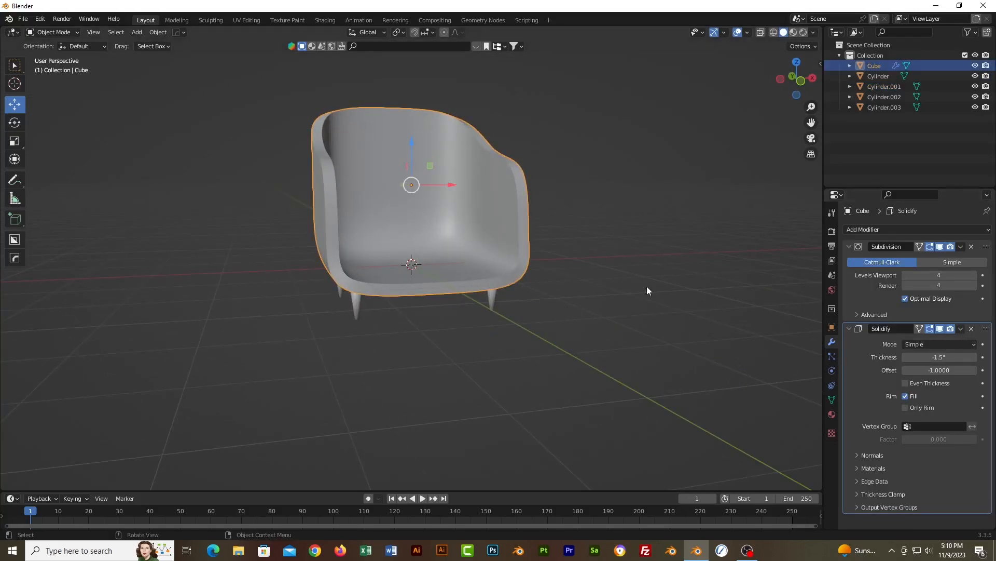
right_click(511, 208)
click(484, 162)
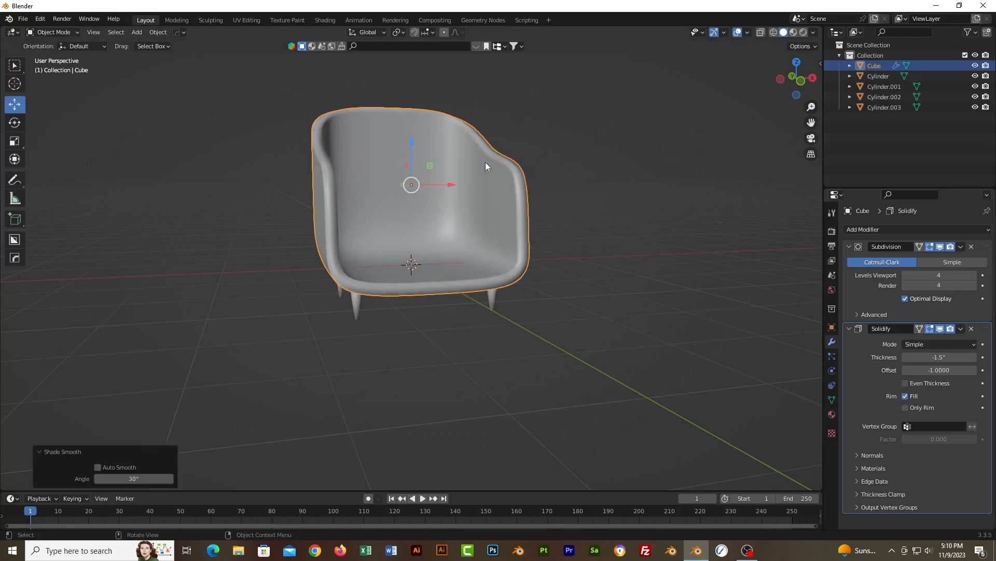
- Try Shade Auto Smooth on the chair shell and return it to Shade Smooth
right_click(483, 185)
click(477, 192)
right_click(478, 194)
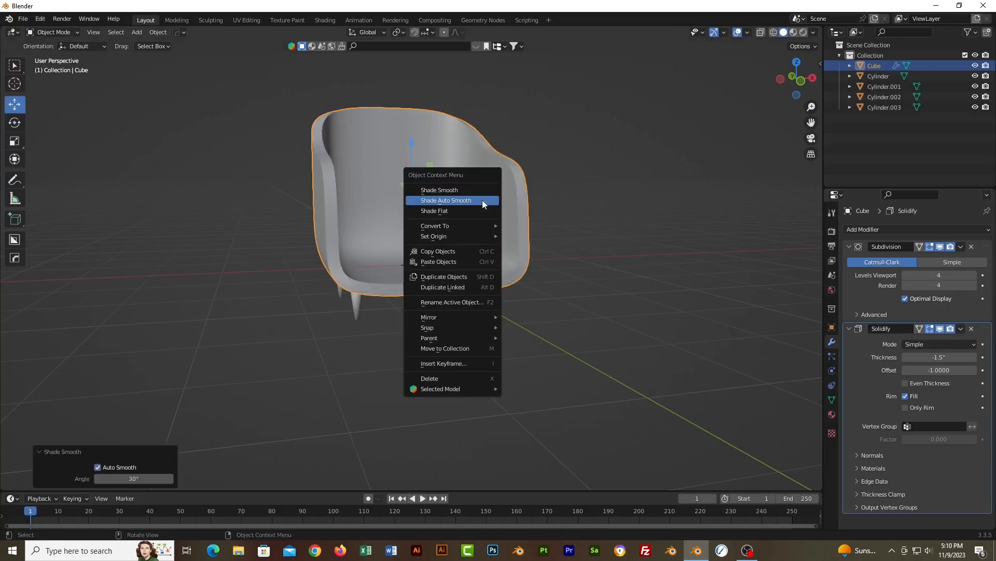
click(478, 192)
click(564, 244)
- Apply the Subdivision and Solidify modifiers on the chair shell
scroll(587, 292, up, 2)
shift+middle_drag(610, 285, 616, 307)
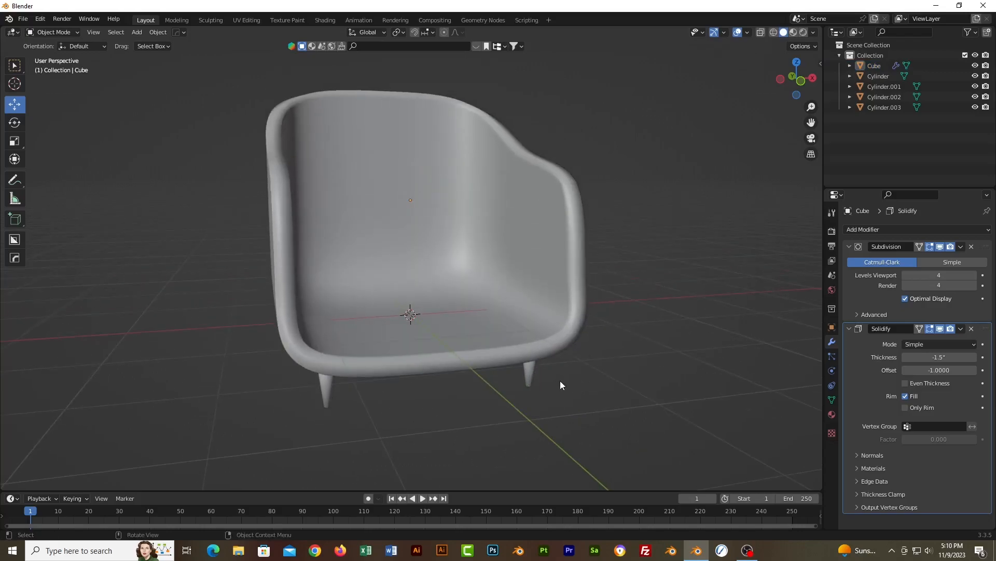
click(505, 266)
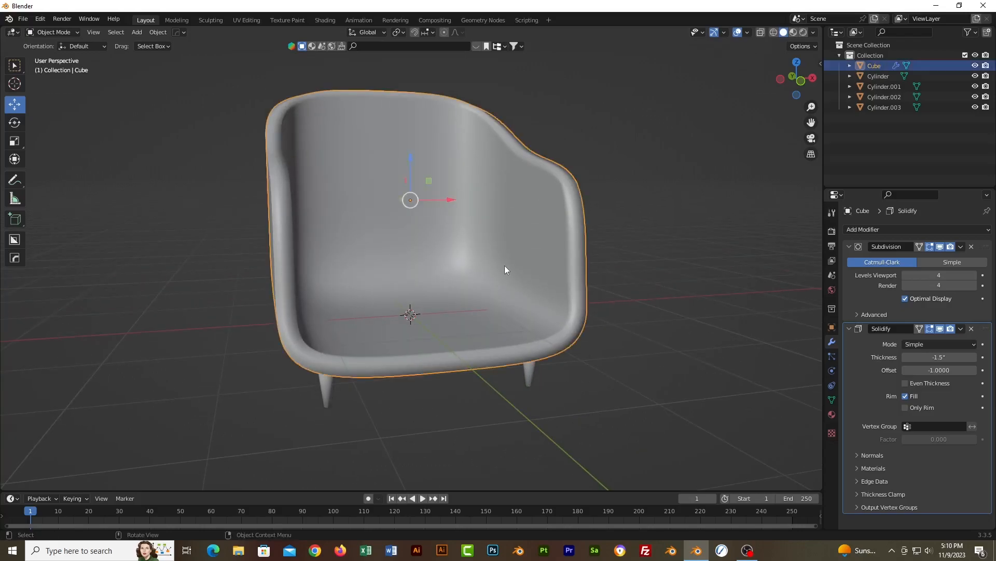
click(961, 247)
click(948, 258)
click(959, 247)
click(937, 259)
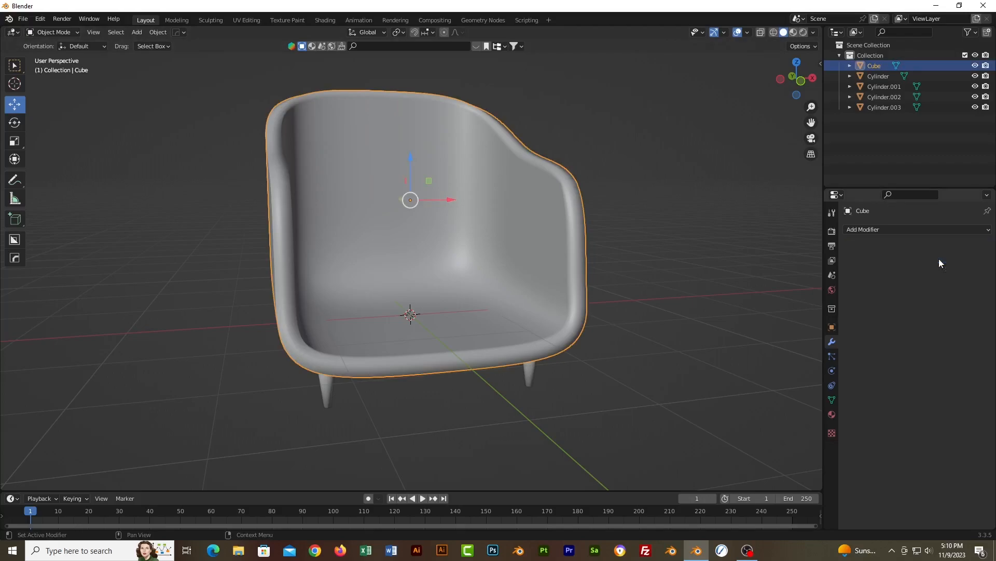
- Extrude all faces of the chair shell along their normals by about 0.6" in Edit Mode
key(Tab)
key(alt+a)
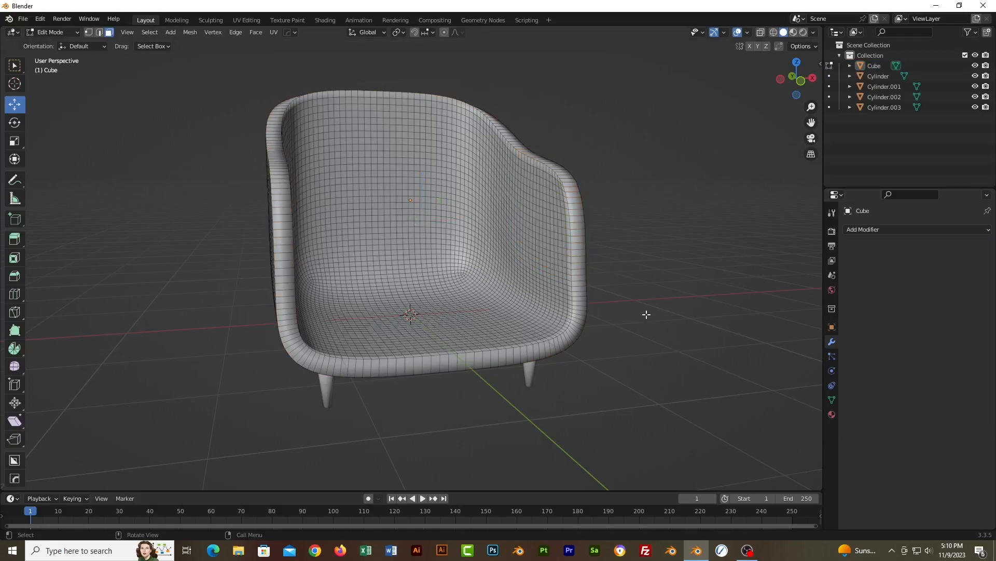
key(a)
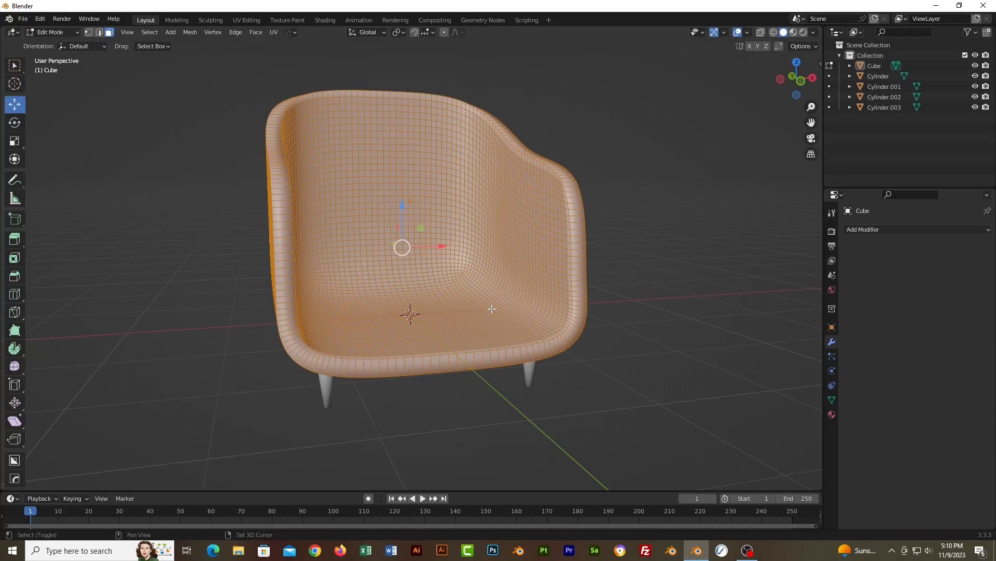
key(alt+e)
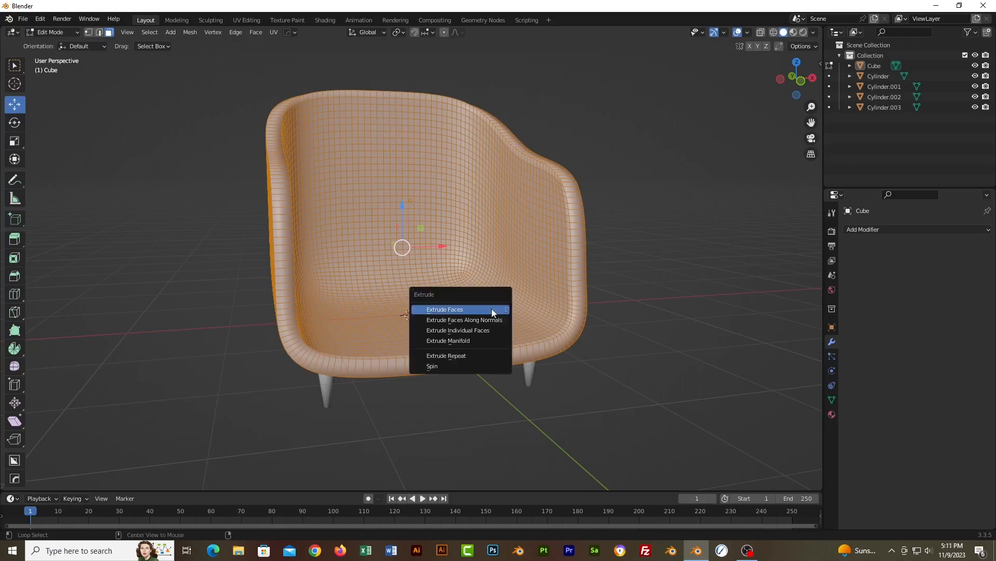
click(487, 320)
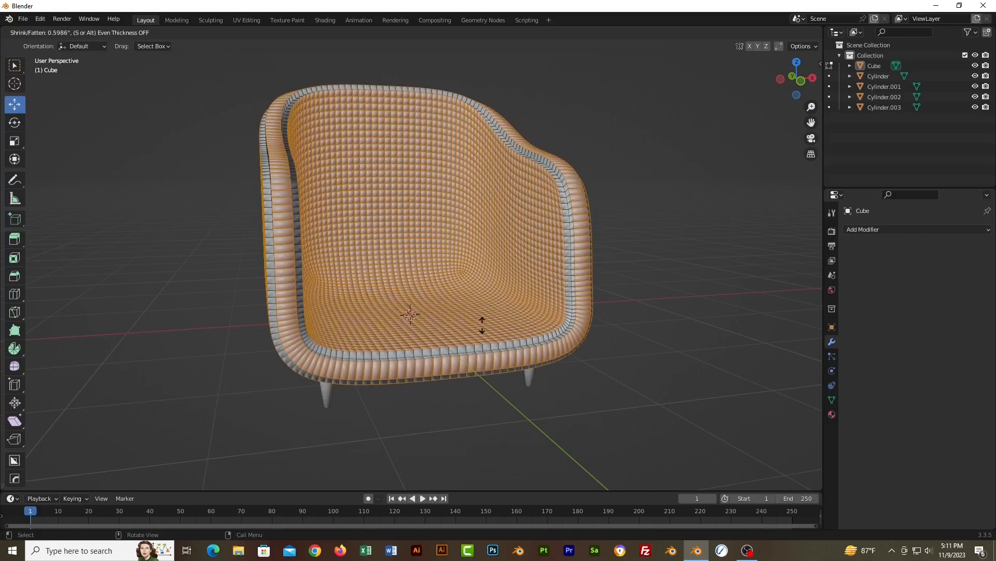
click(482, 325)
- Return to Object Mode and shade the extruded chair shell smooth
click(62, 34)
click(57, 44)
middle_drag(300, 220, 563, 279)
click(361, 245)
right_click(361, 245)
click(361, 245)
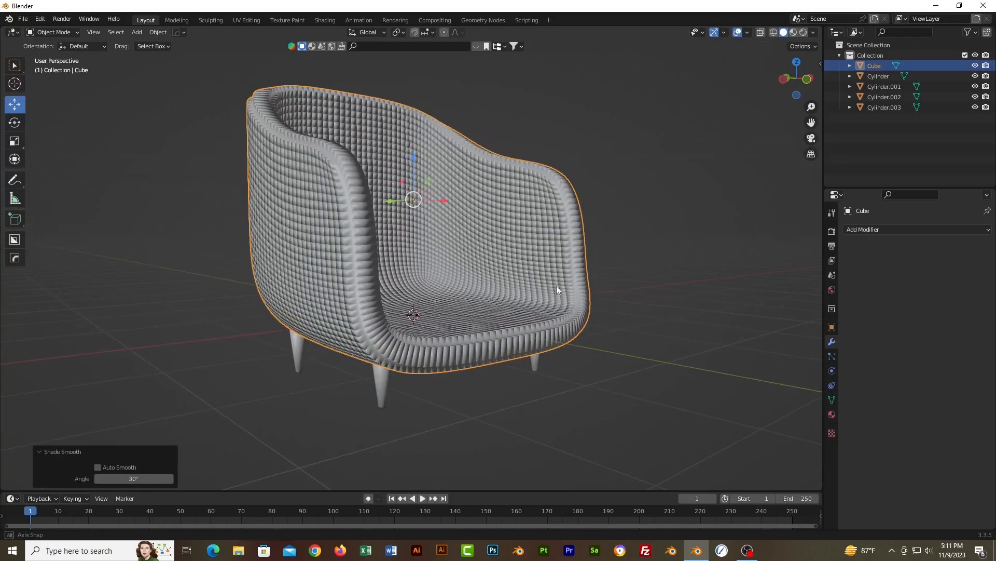
- Add a new material to the chair shell and name it Body
scroll(541, 388, up, 2)
scroll(618, 357, down, 3)
middle_drag(618, 357, 606, 354)
click(606, 354)
click(526, 269)
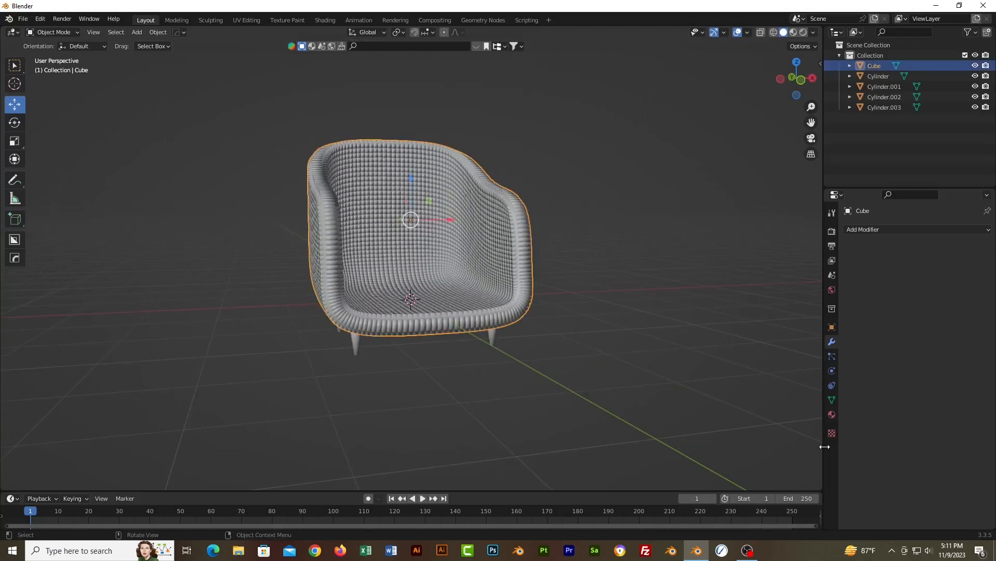
click(832, 414)
click(931, 273)
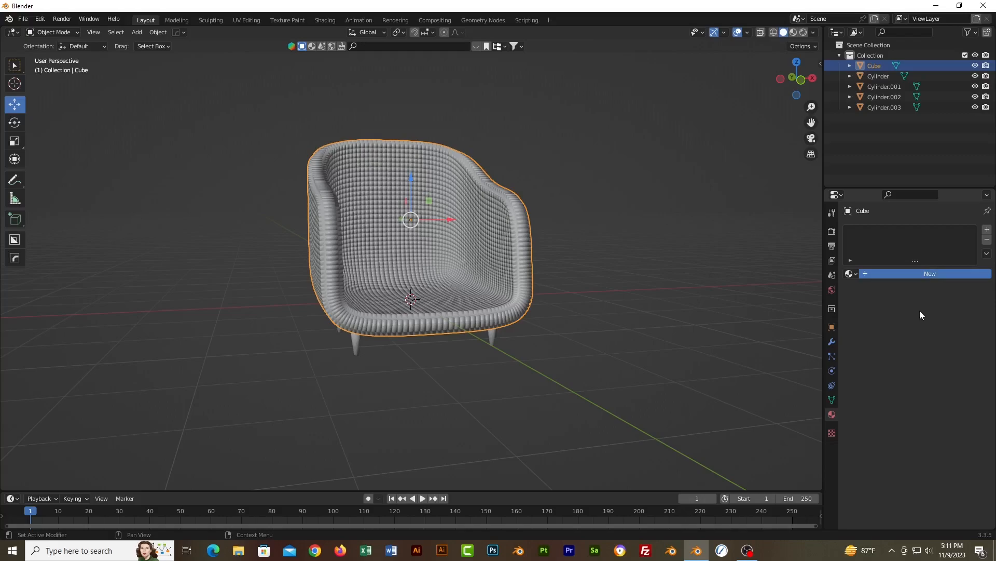
click(924, 275)
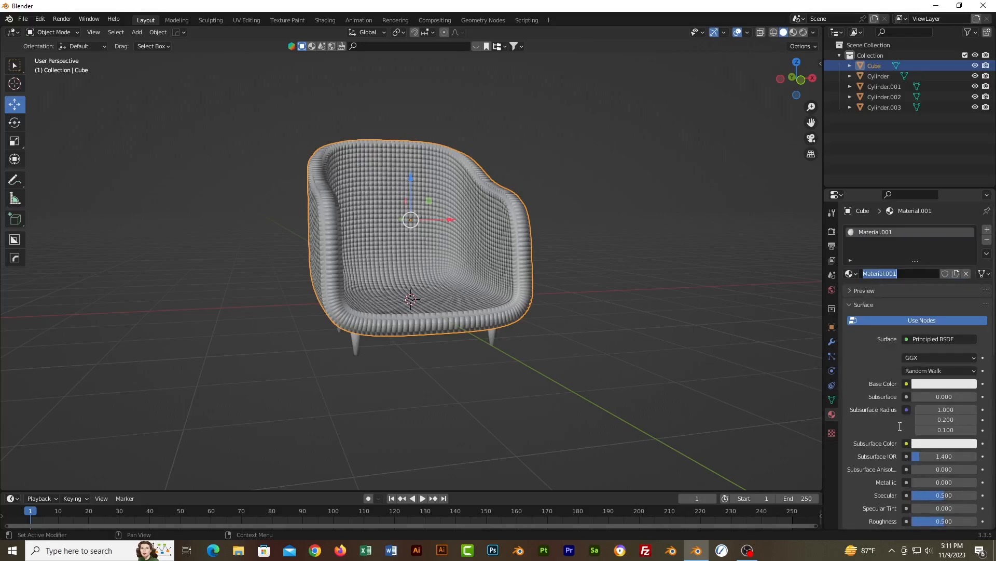
double_click(880, 232)
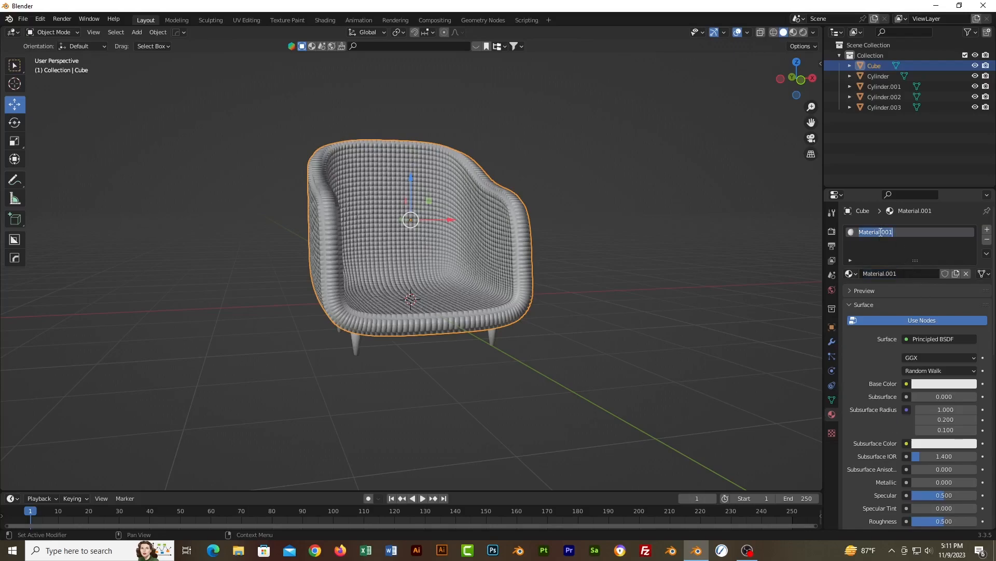
text(Body)
key(Return)
- Set the Body material's base color to yellow-orange and its roughness to 0.8
click(964, 388)
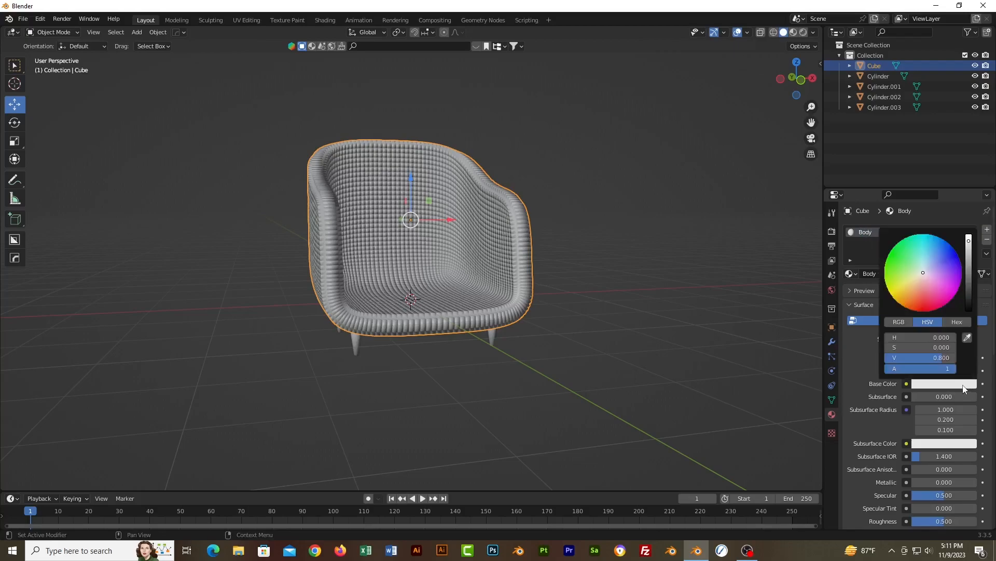
click(902, 294)
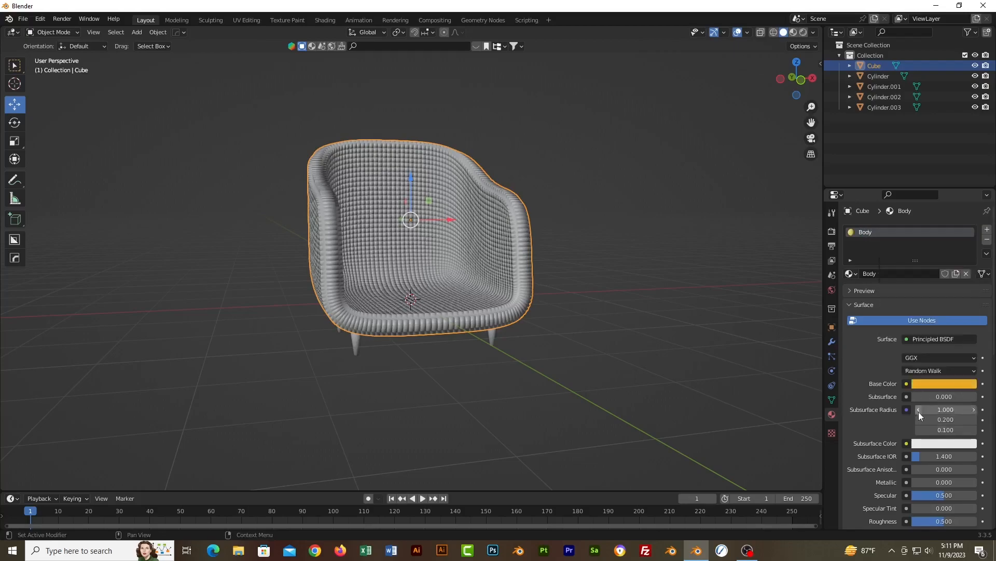
scroll(942, 496, down, 3)
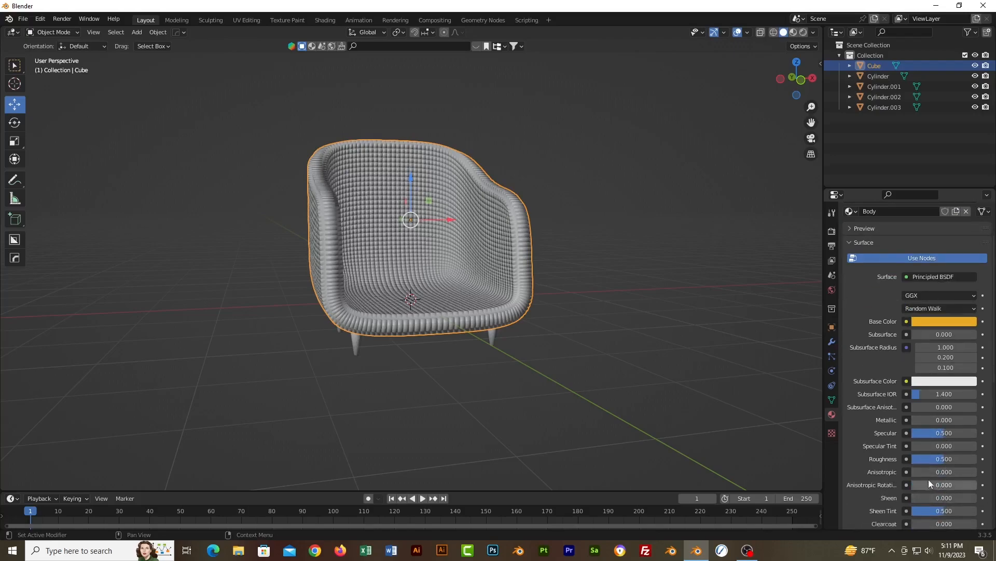
mouse_move(929, 458)
mouse_down()
mouse_move(964, 459)
mouse_move(895, 462)
mouse_up()
double_click(961, 459)
key(BackSpace)
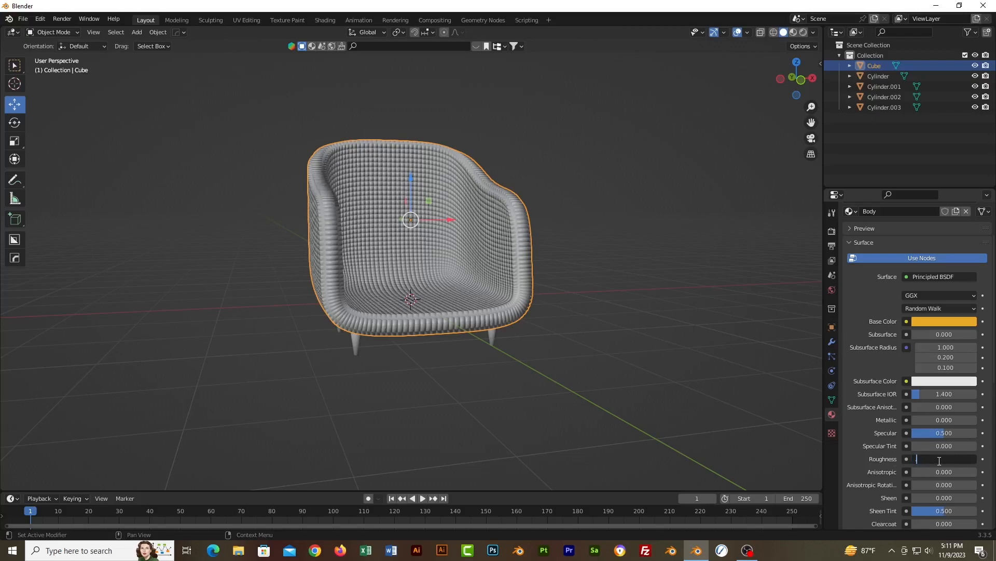
text(.8)
key(Return)
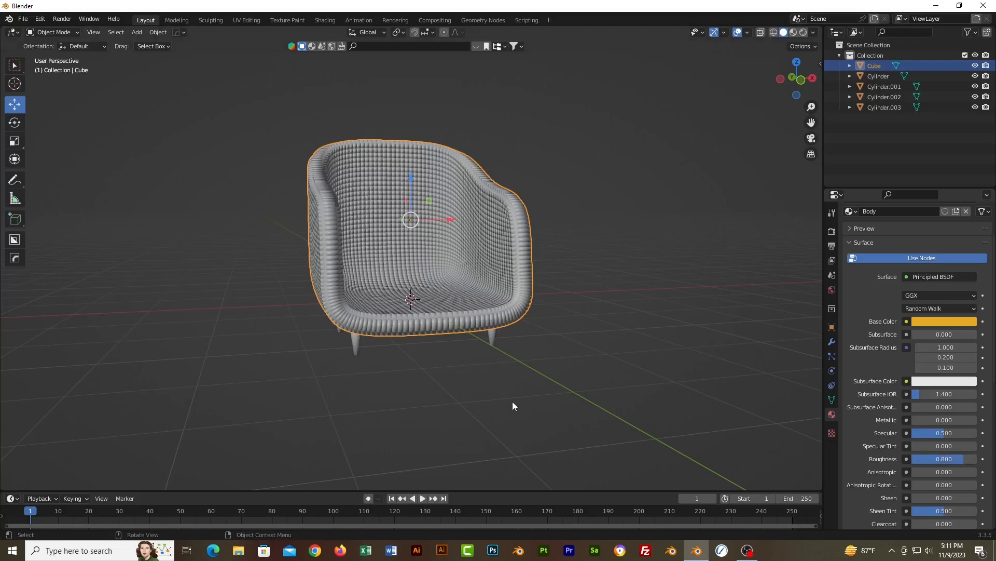
click(512, 404)
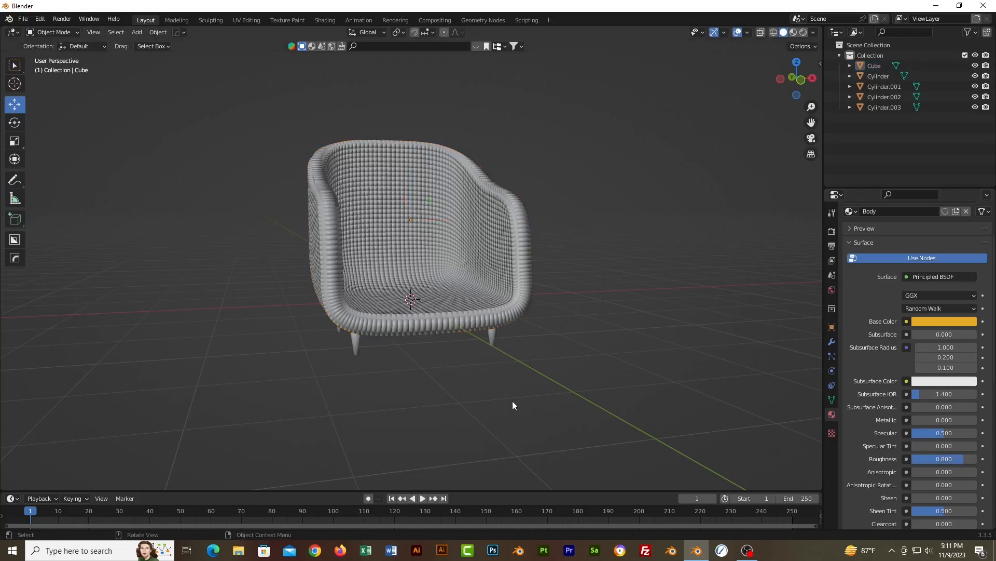
- Select all four chair legs and join them into one object
click(359, 347)
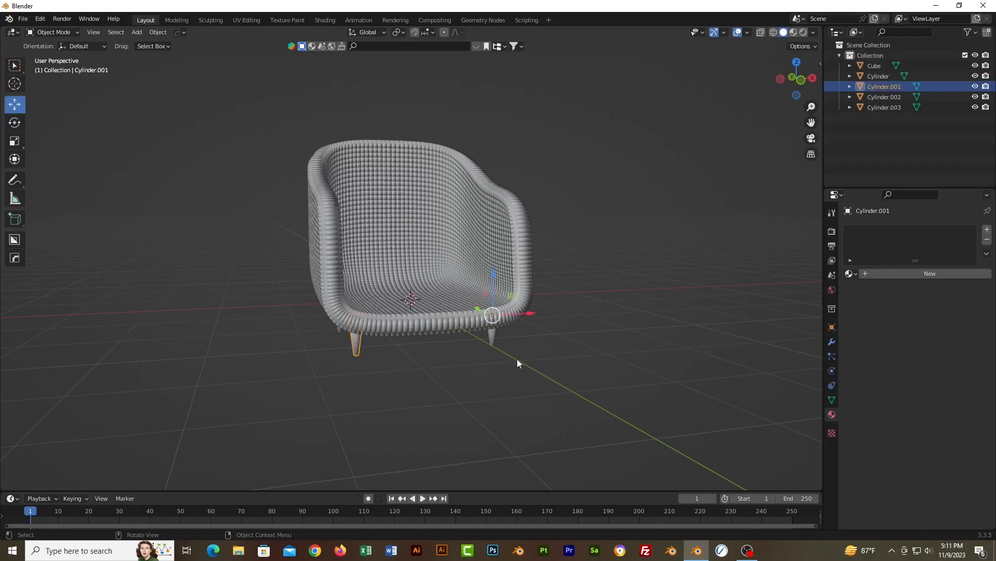
shift+click(493, 337)
mouse_move(503, 352)
middle_down()
mouse_move(556, 373)
mouse_move(488, 351)
mouse_move(488, 340)
middle_up()
shift+click(486, 332)
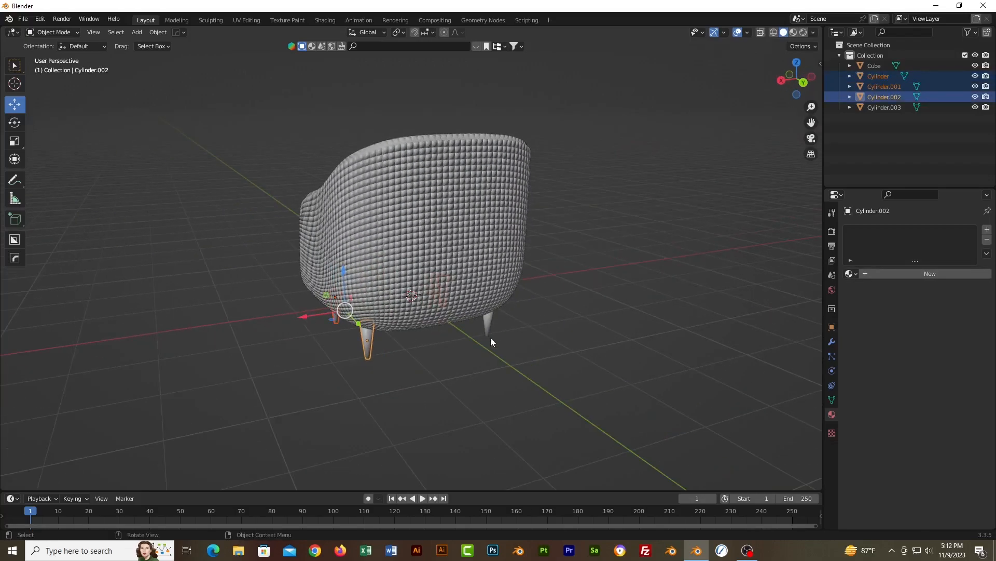
shift+click(486, 326)
middle_drag(416, 380, 622, 365)
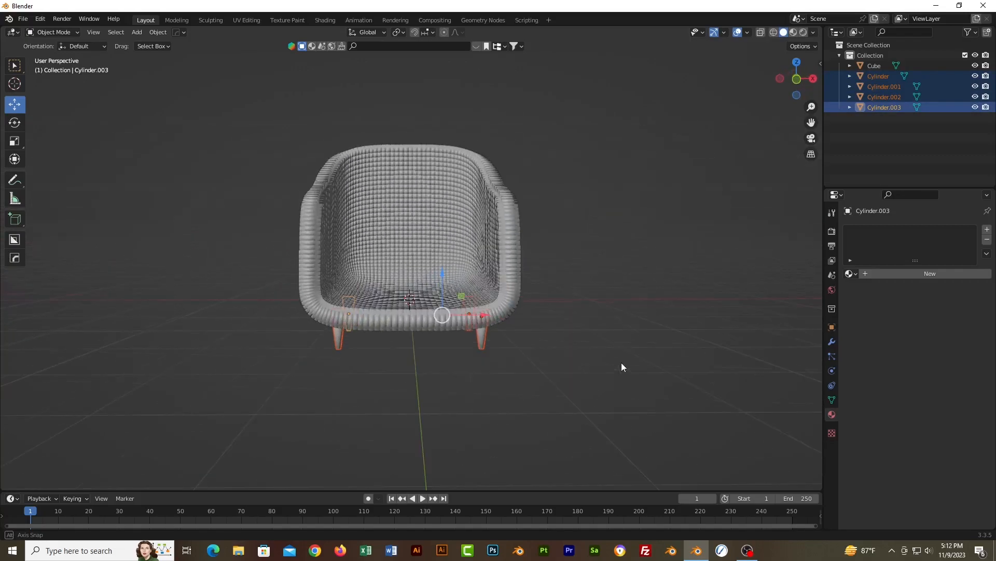
middle_drag(475, 380, 531, 381)
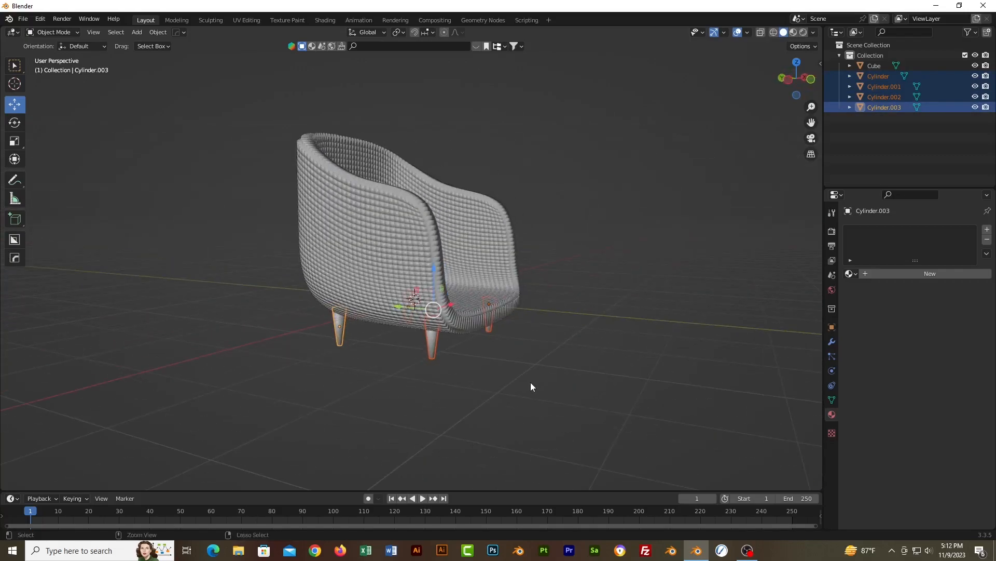
key(ctrl+j)
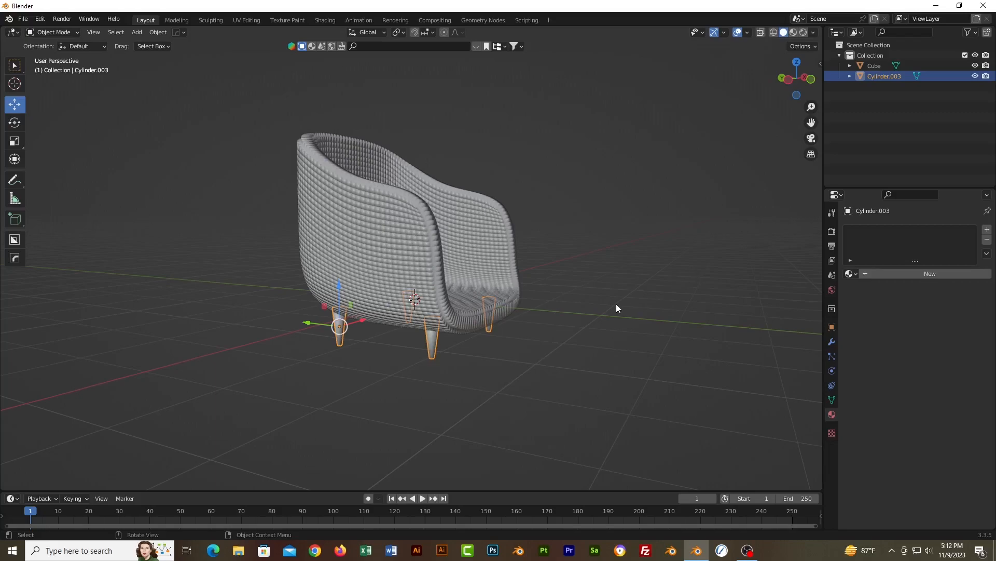
key(ctrl+j)
click(616, 310)
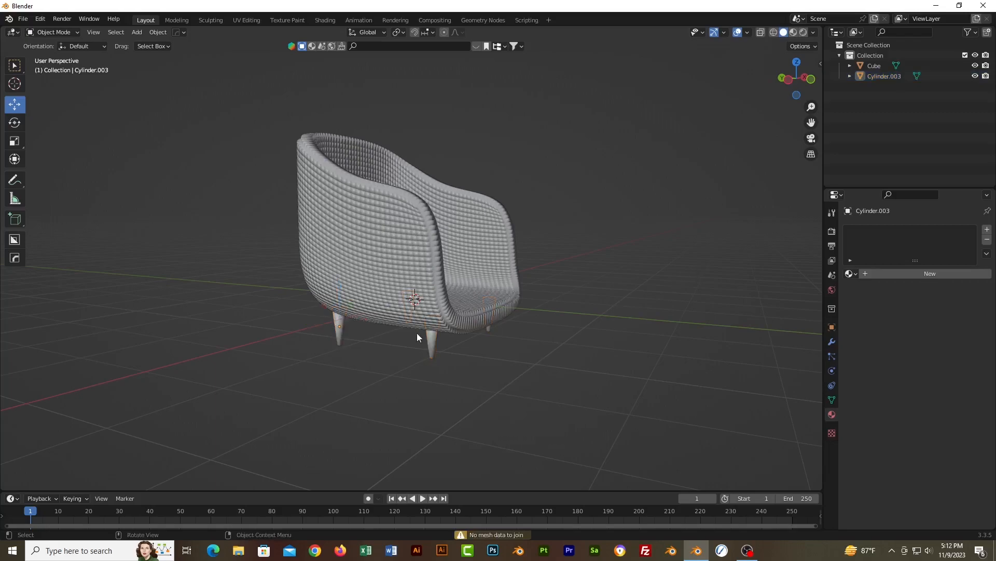
- Add a new material to the joined legs and name it Leg
click(436, 345)
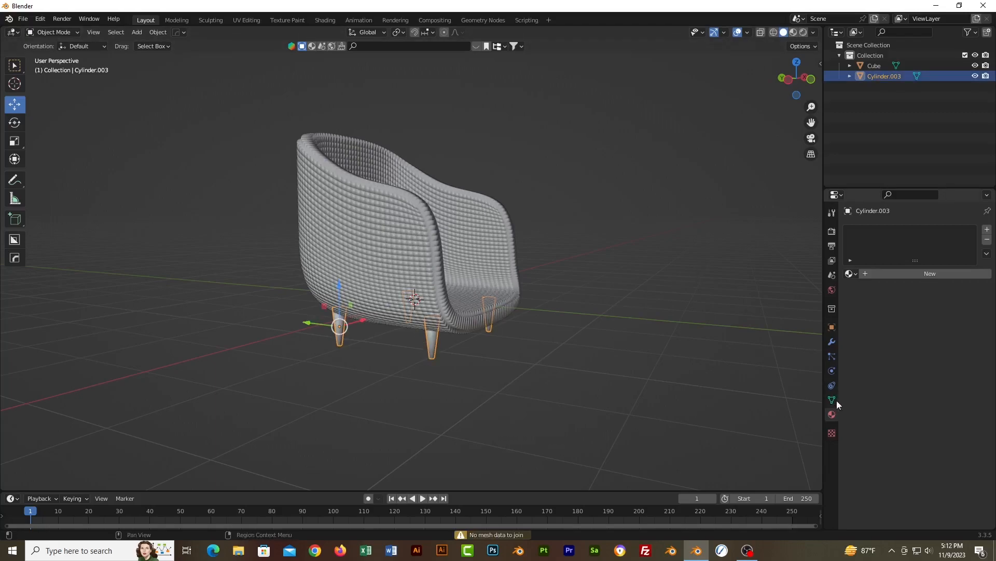
click(917, 273)
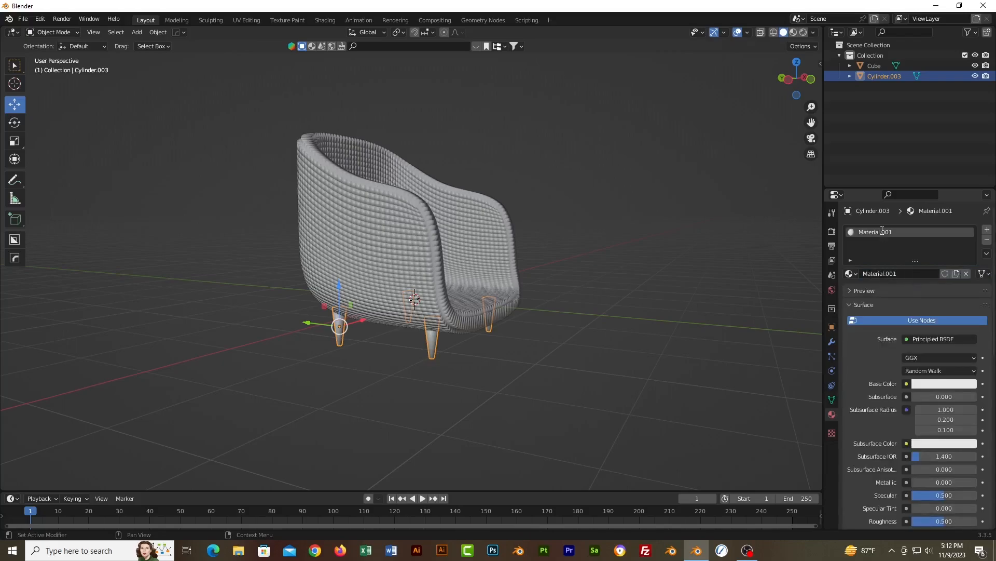
text(Leg)
key(Return)
- Set the Leg material's base color to orange and its roughness to 0.5
click(950, 384)
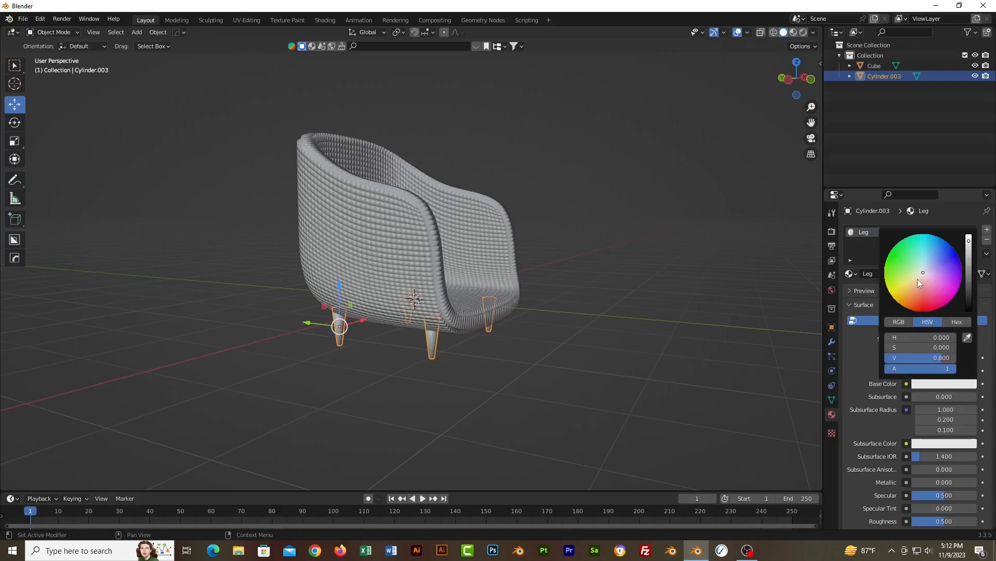
drag(912, 300, 909, 302)
scroll(922, 435, down, 4)
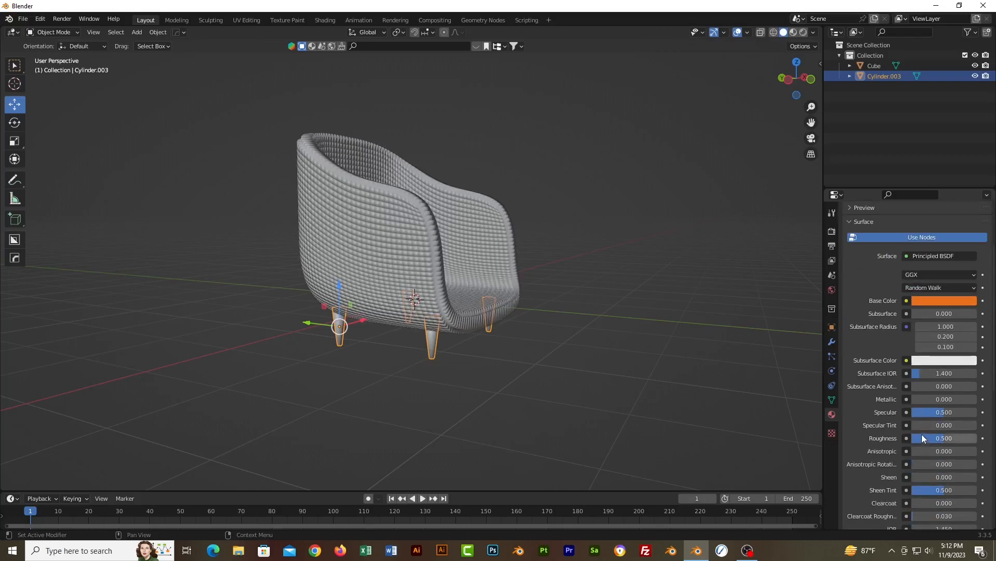
drag(937, 438, 930, 438)
click(936, 438)
key(BackSpace)
key(Return)
click(938, 301)
drag(913, 222, 906, 219)
click(676, 324)
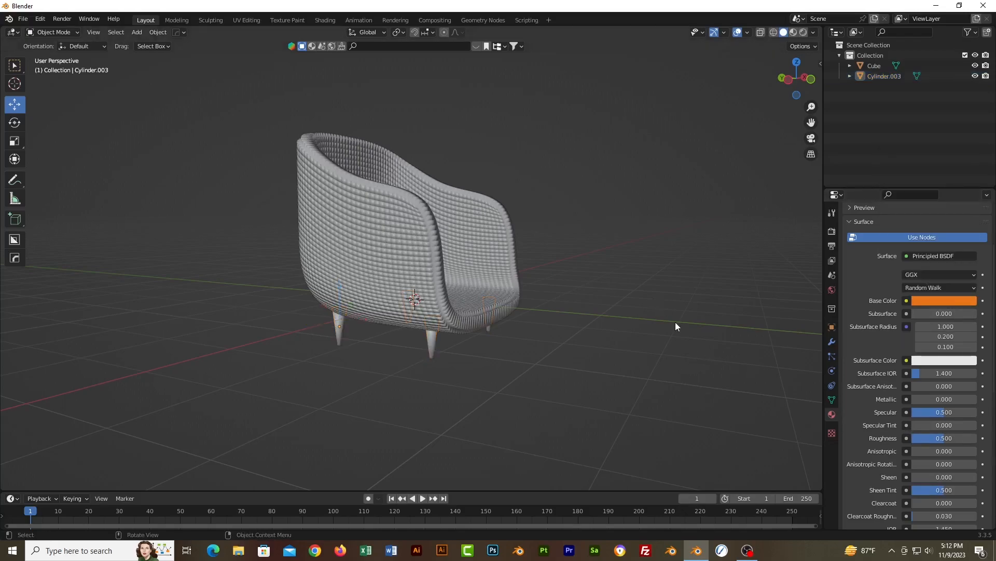
- Add a plane at the origin and scale it by about 3.06 to extend beyond the chair
middle_drag(560, 345, 593, 347)
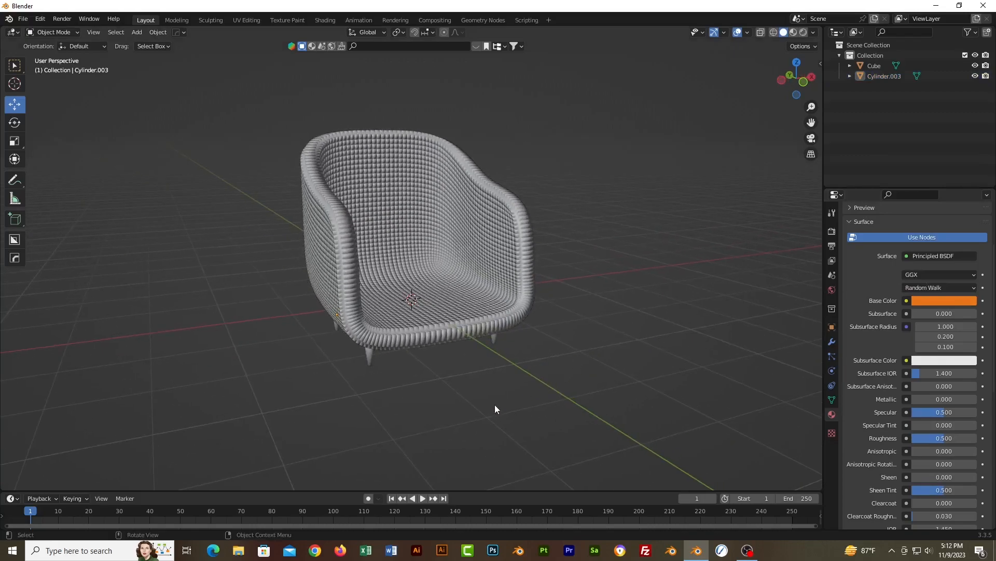
key(shift+a)
mouse_move(475, 318)
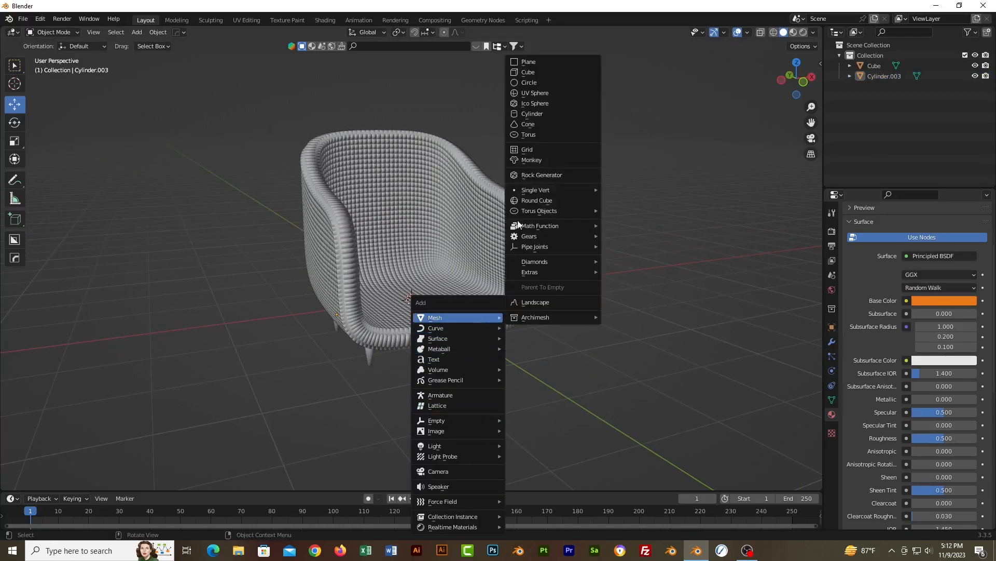
click(537, 62)
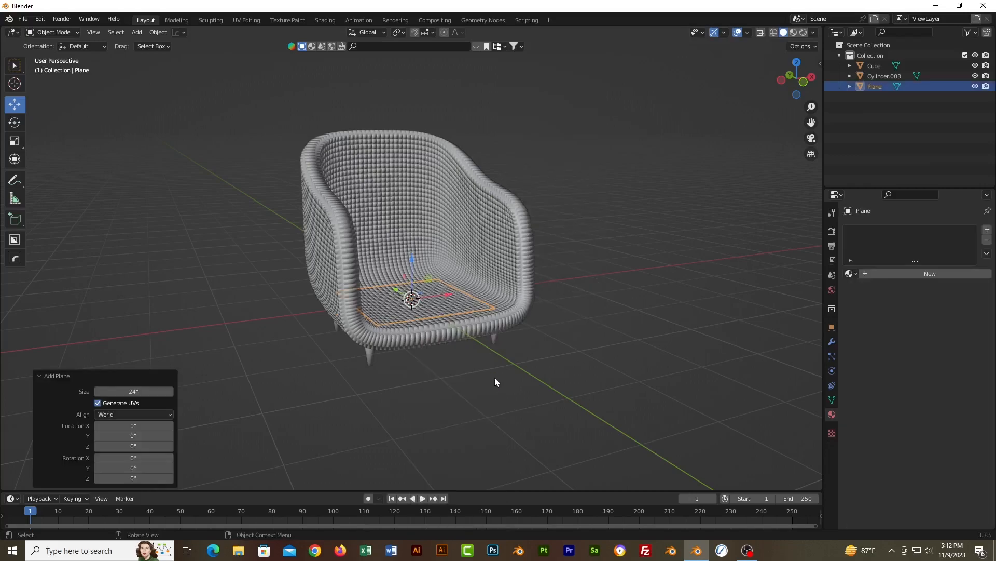
key(s)
click(742, 415)
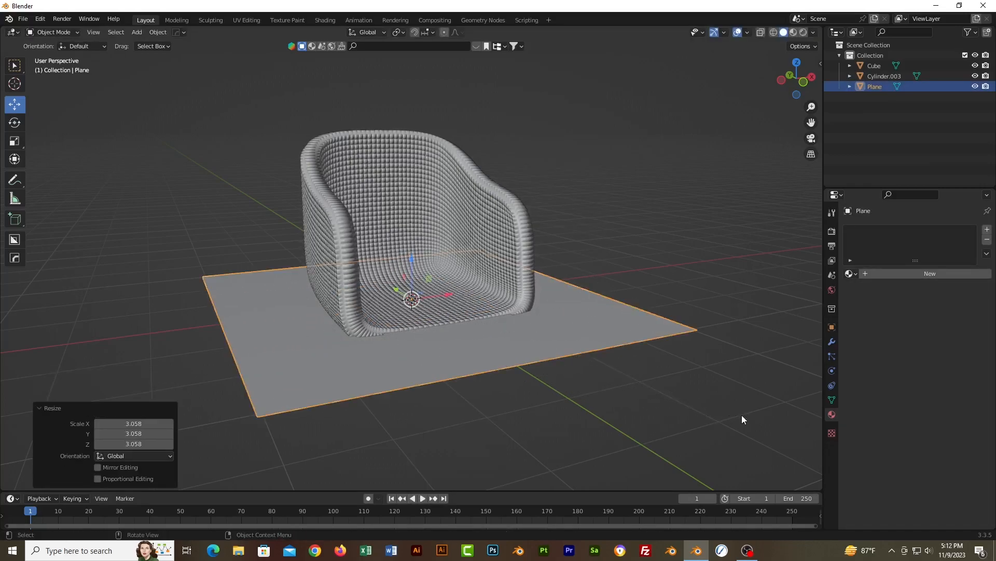
- Try to move the plane down along Z below the chair shell
key(g)
key(z)
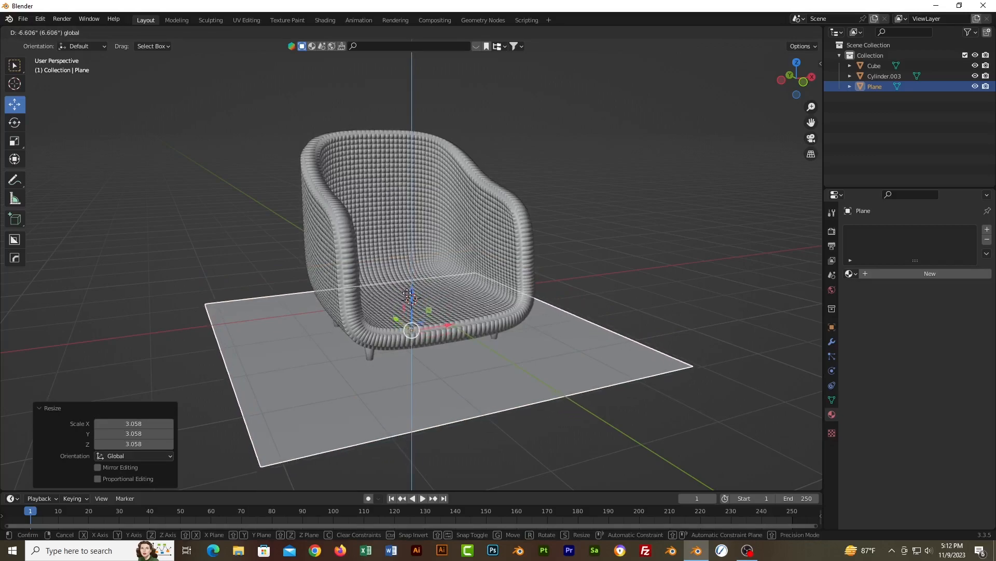
key(Return)
- Undo the recent selections and the plane's downward move
click(528, 294)
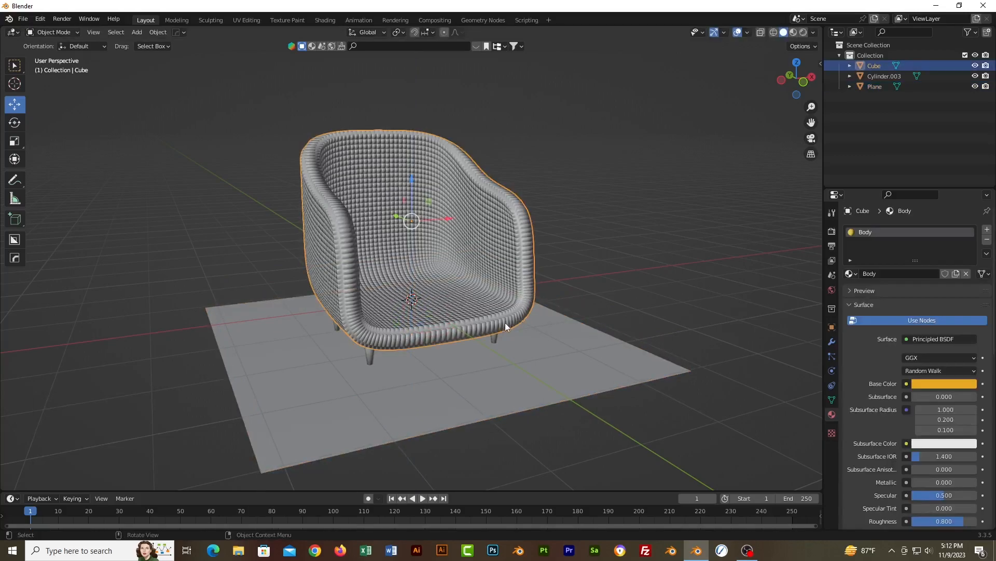
shift+click(497, 339)
click(623, 281)
key(ctrl+z)
key(ctrl+z)
key(ctrl+z)
key(ctrl+z)
- Select the ground plane and hide it in the viewport
click(525, 291)
click(620, 323)
key(h)
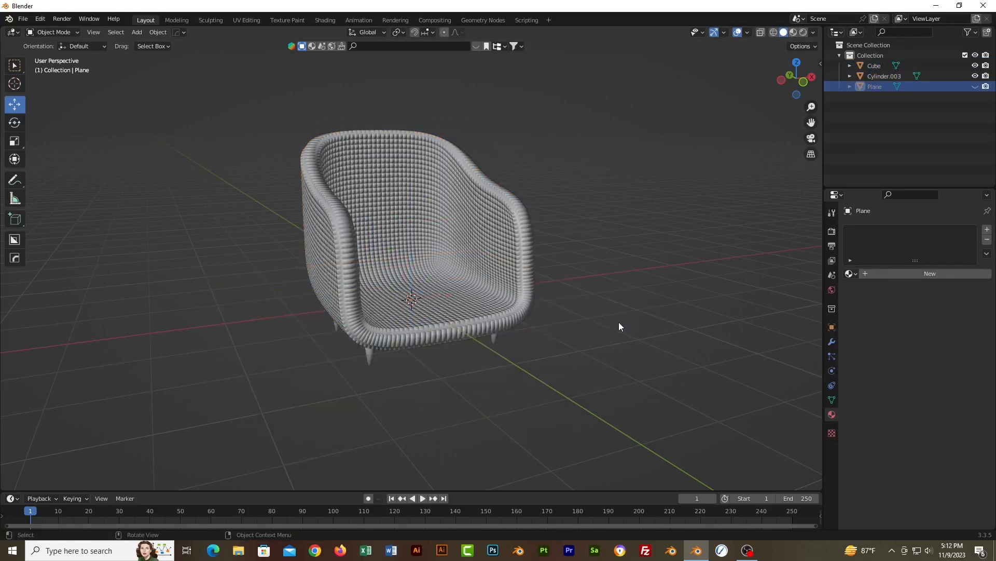
- Raise the chair shell and joined legs together along Z above the origin, and unhide the plane
click(374, 357)
shift+click(404, 343)
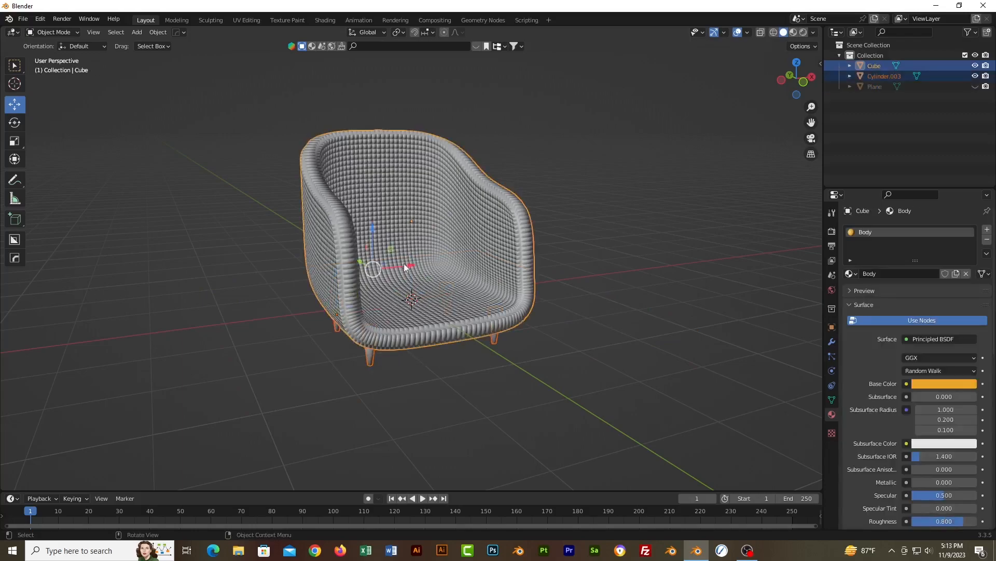
key(KP_1)
drag(382, 235, 378, 186)
click(487, 338)
key(alt+h)
middle_drag(560, 340, 559, 350)
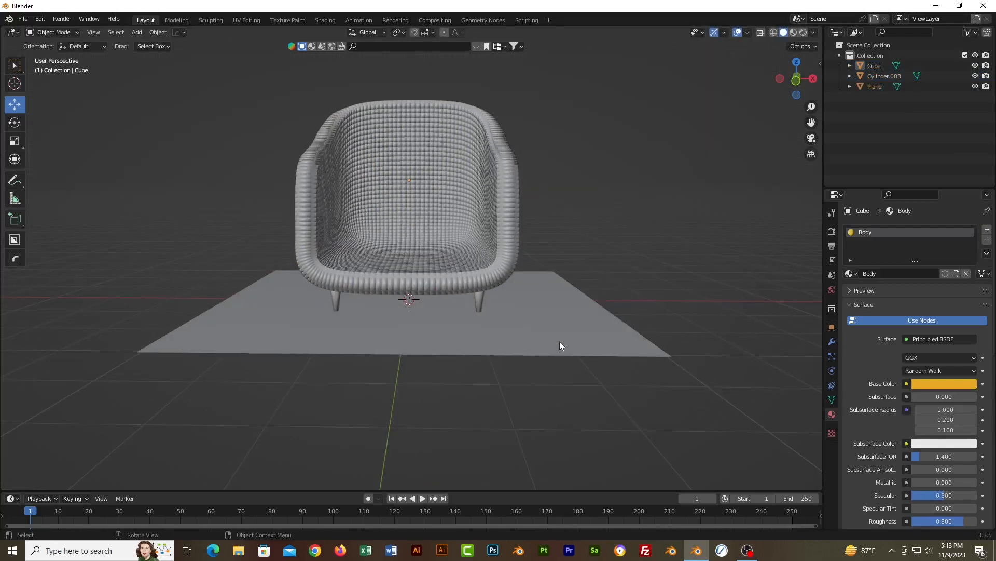
- Scale up the ground plane evenly so it extends farther around the chair
click(561, 341)
key(s)
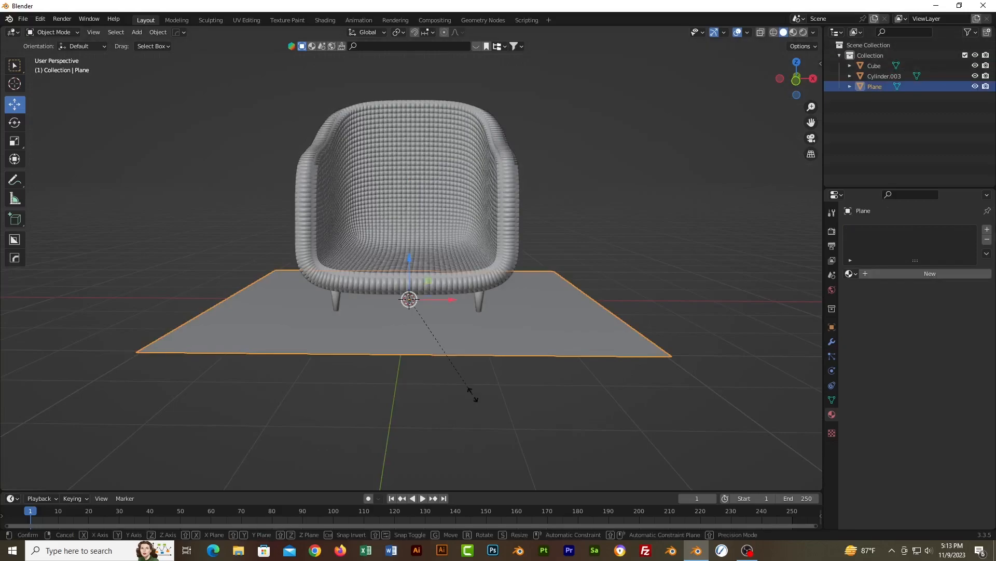
click(567, 407)
middle_drag(568, 407, 562, 372)
- Enter Edit Mode on the ground plane and select its edge behind the chair in edge selection mode
click(678, 235)
click(621, 293)
key(Tab)
click(643, 263)
drag(659, 240, 613, 283)
click(101, 34)
drag(643, 185, 579, 246)
key(g)
drag(567, 88, 579, 79)
key(ctrl+z)
- Extrude the plane's back edge about 81.8" upward along Z to form a wall behind the chair
key(e)
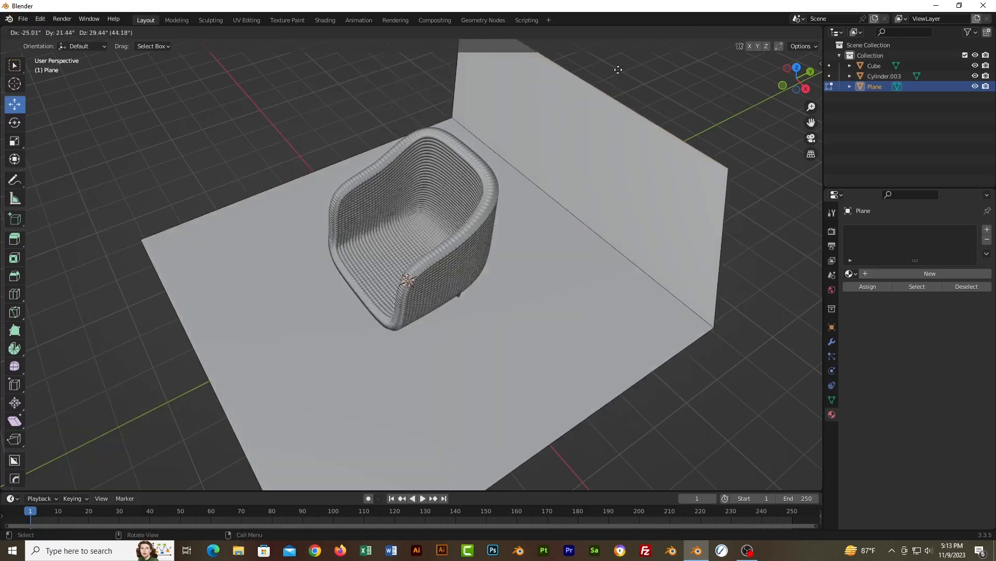
key(z)
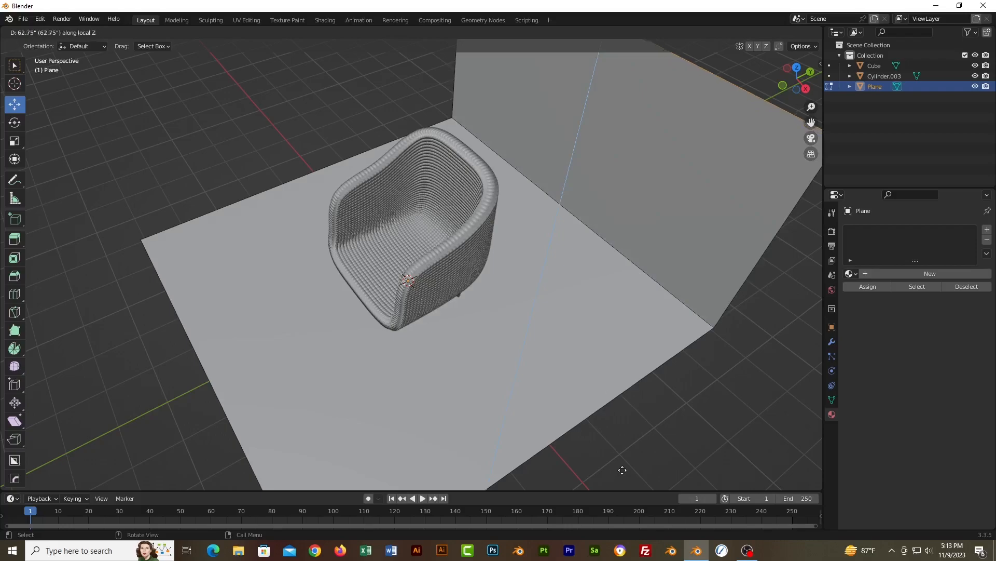
click(627, 390)
middle_drag(627, 390, 398, 338)
scroll(671, 353, down, 5)
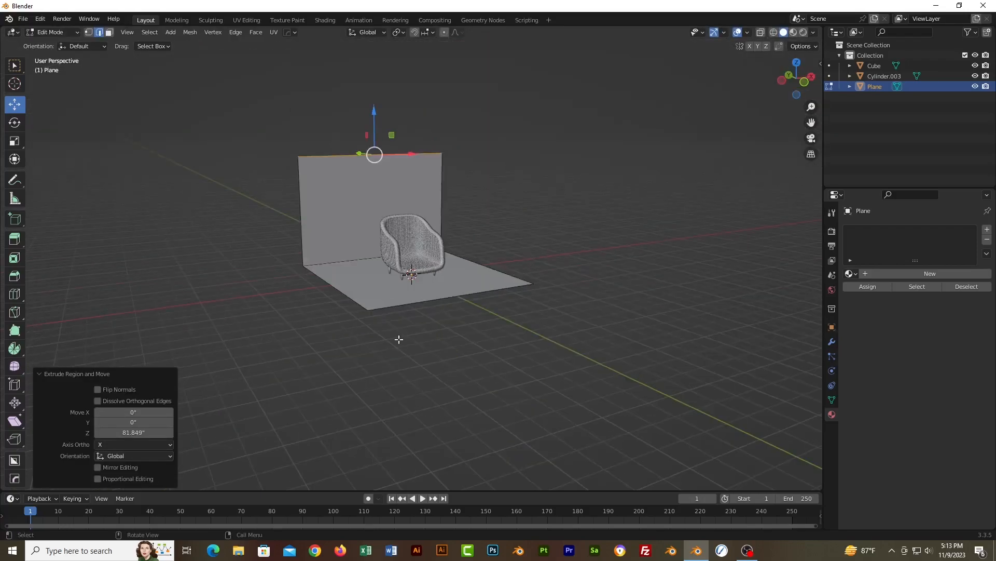
- Bevel the edge between floor and wall with 8 segments and a width of about 7.55", and return to Object Mode
scroll(398, 338, up, 4)
click(320, 257)
right_click(319, 258)
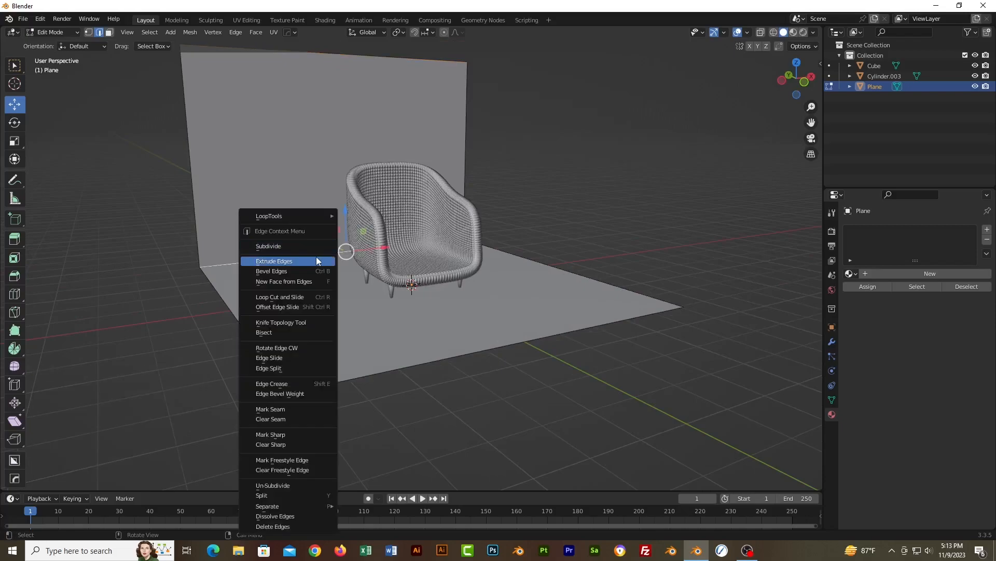
click(300, 271)
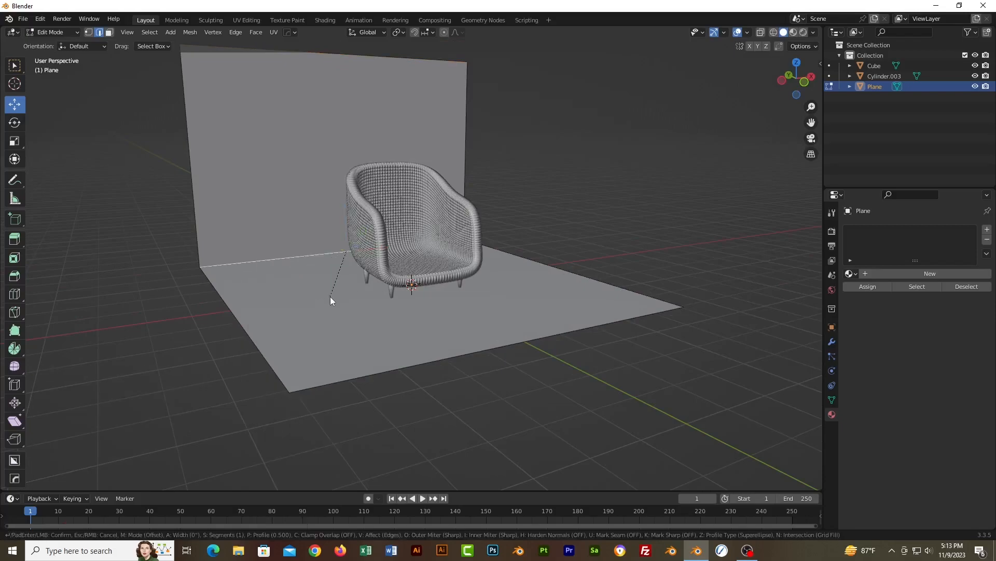
scroll(419, 358, up, 3)
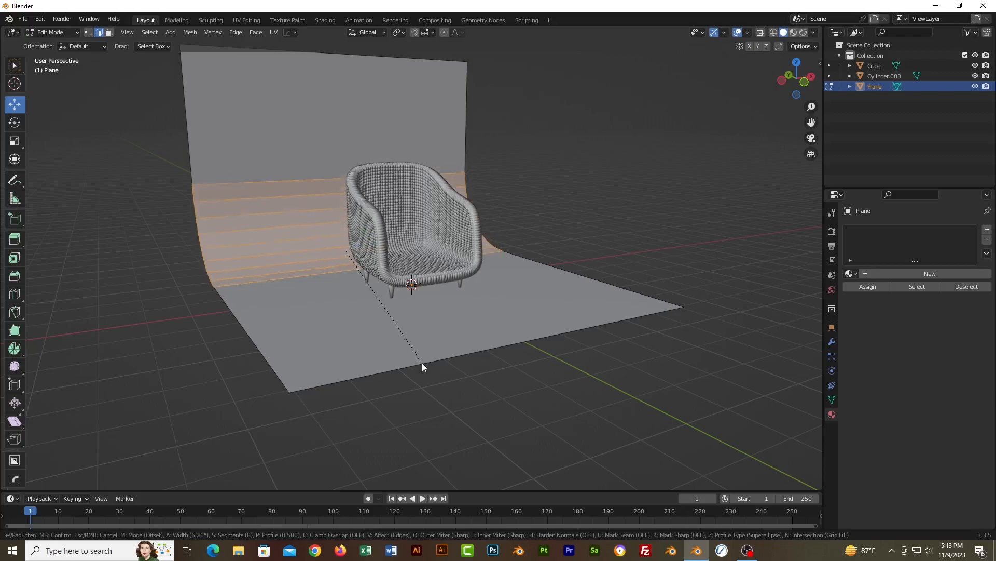
click(427, 366)
click(73, 36)
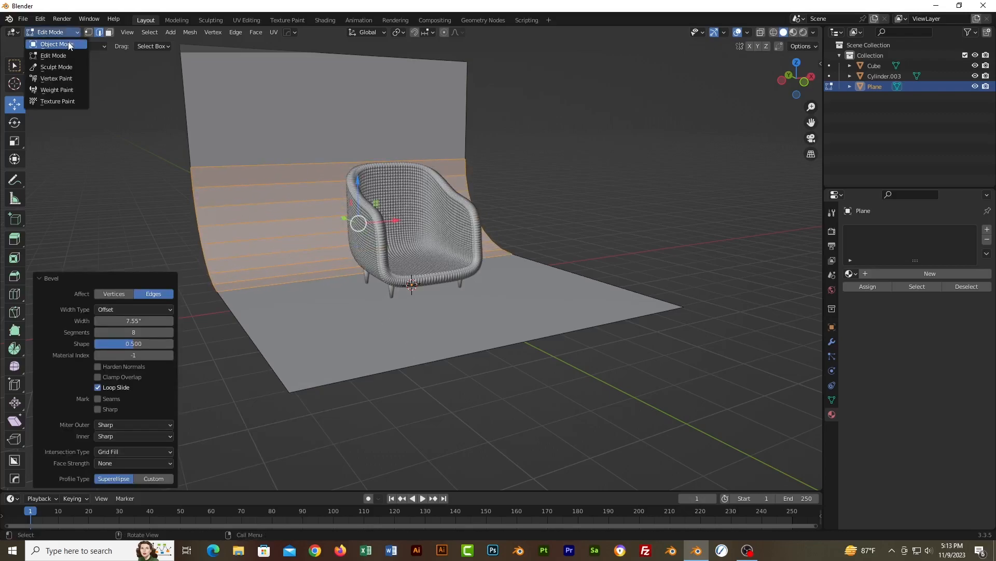
click(57, 44)
- Widen the curved backdrop by scaling it along the X axis, and deselect it
middle_drag(587, 406, 556, 407)
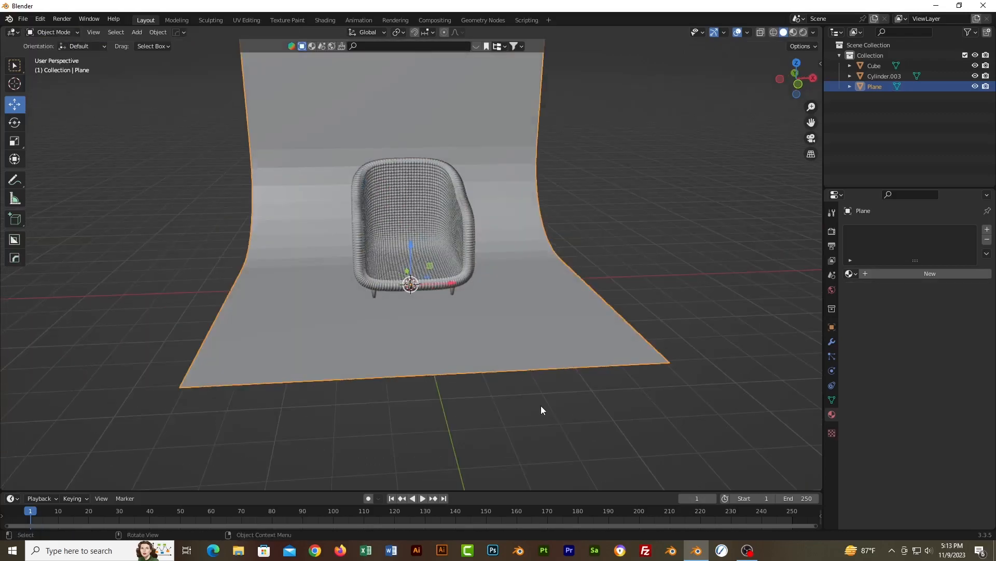
key(s)
key(x)
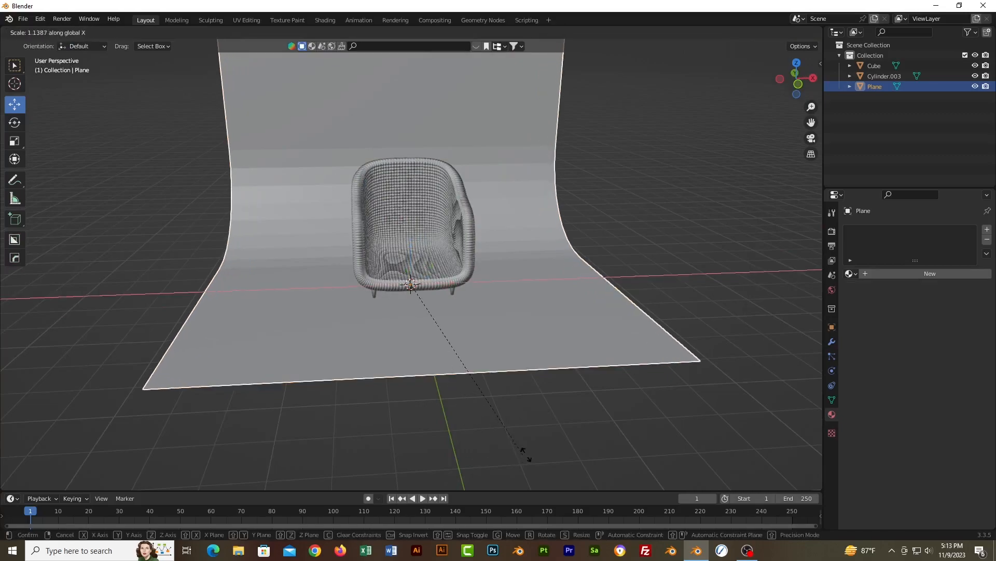
click(555, 453)
scroll(476, 428, up, 2)
click(467, 442)
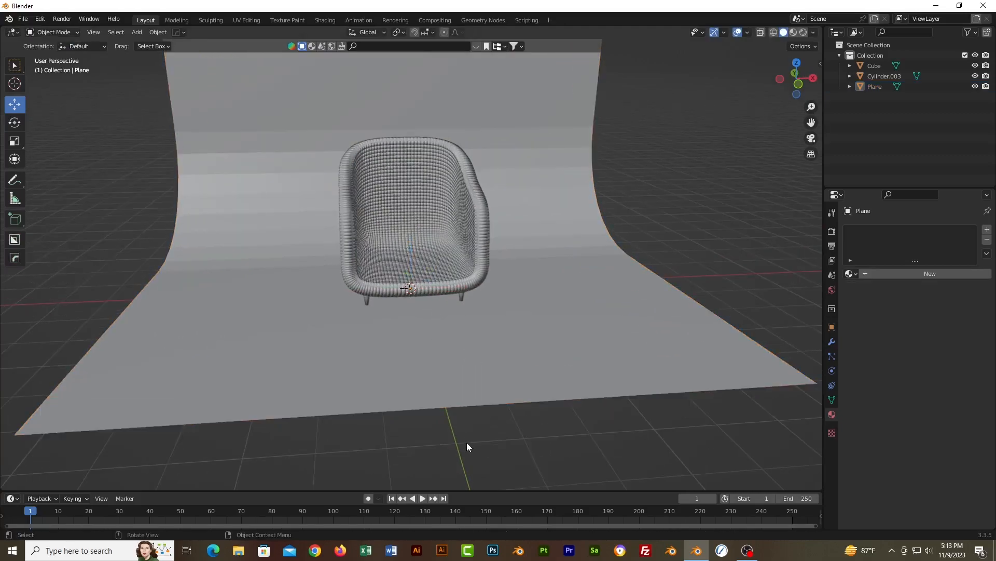
- Apply smooth shading to the curved backdrop and deselect it
scroll(456, 439, down, 3)
middle_drag(453, 396, 499, 369)
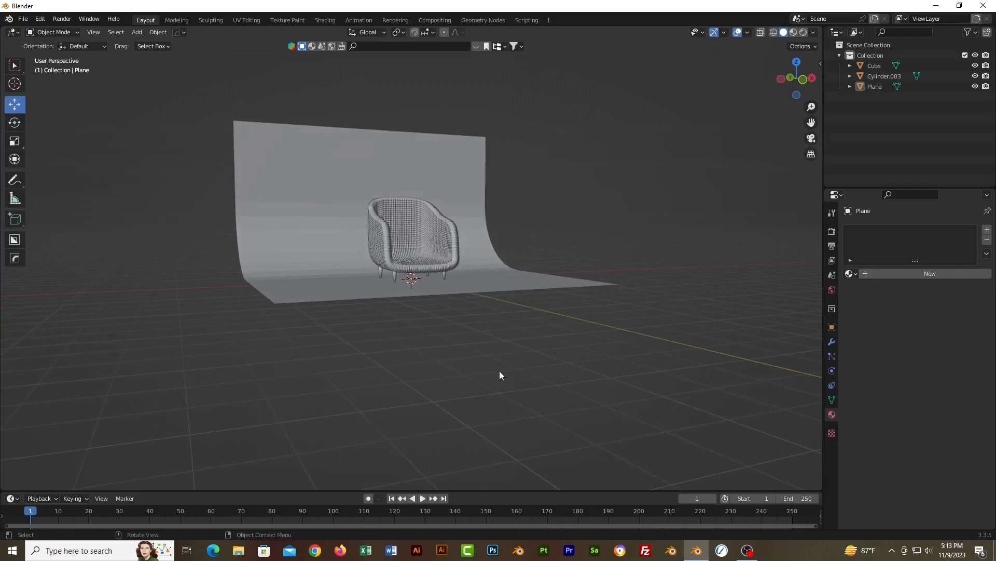
click(279, 231)
right_click(279, 232)
click(279, 228)
middle_drag(488, 333, 497, 358)
scroll(488, 338, up, 2)
scroll(441, 346, up, 3)
click(665, 215)
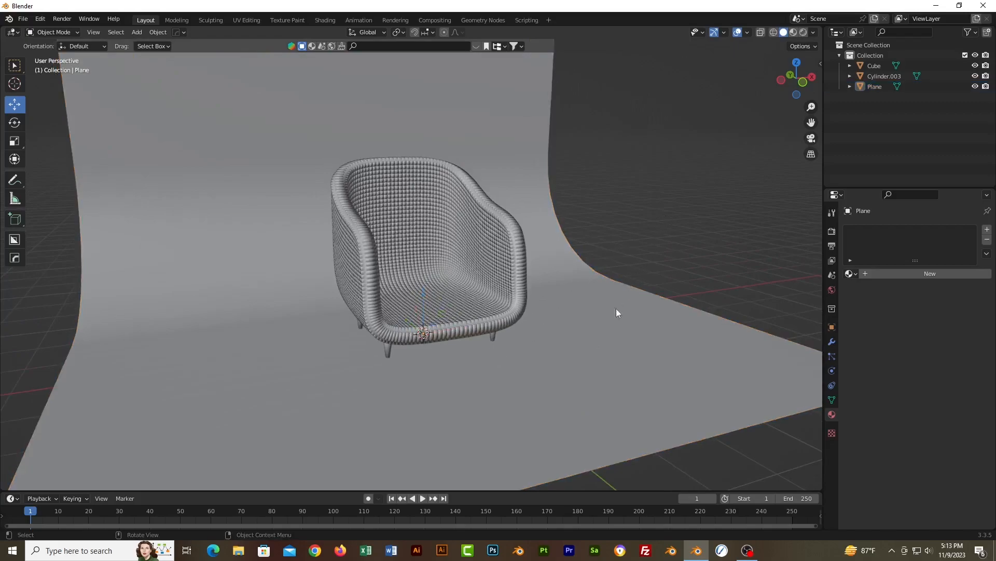
click(520, 307)
click(445, 383)
key(shift+a)
mouse_move(423, 378)
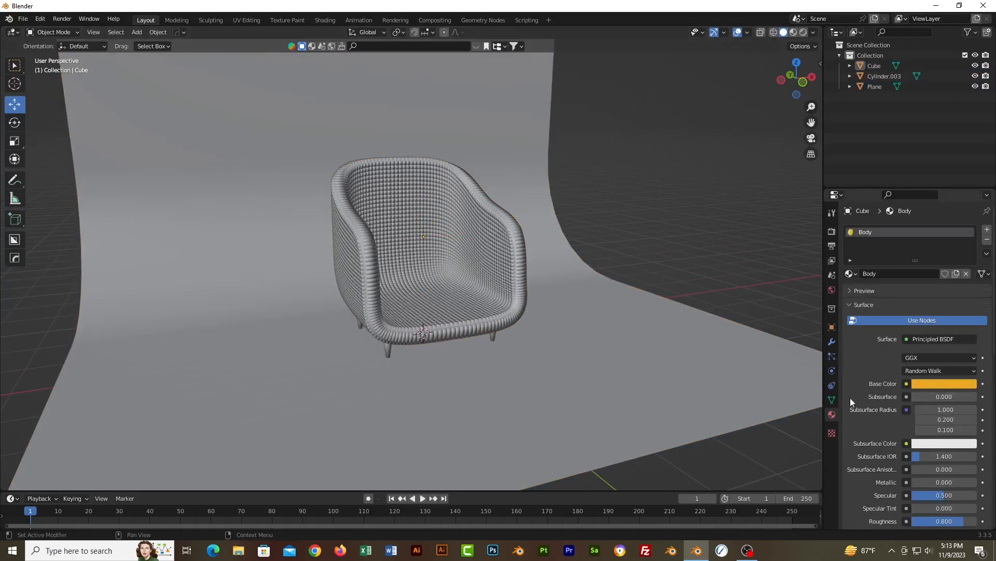
- Assign an Environment Texture to the World background colour
click(832, 289)
click(906, 299)
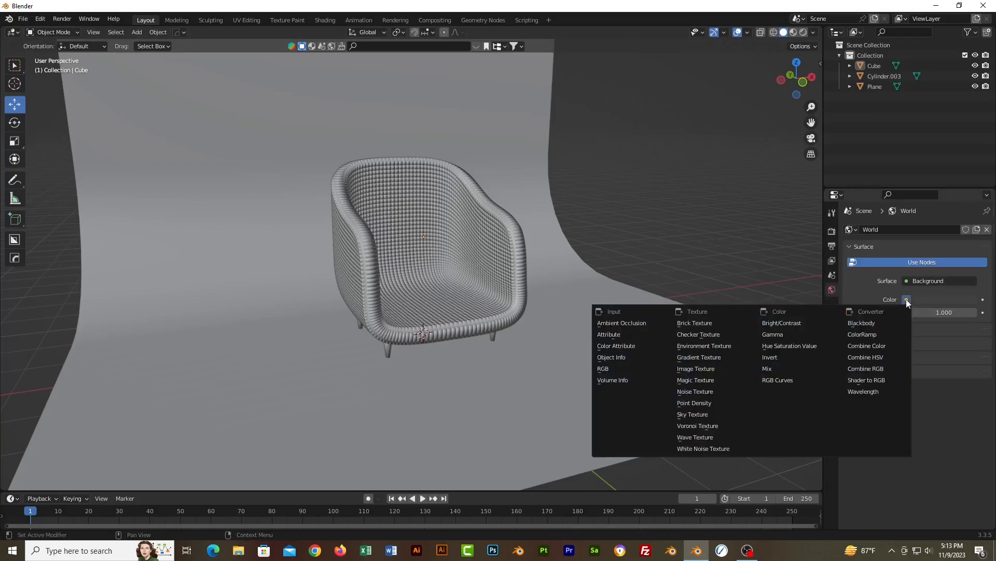
click(734, 347)
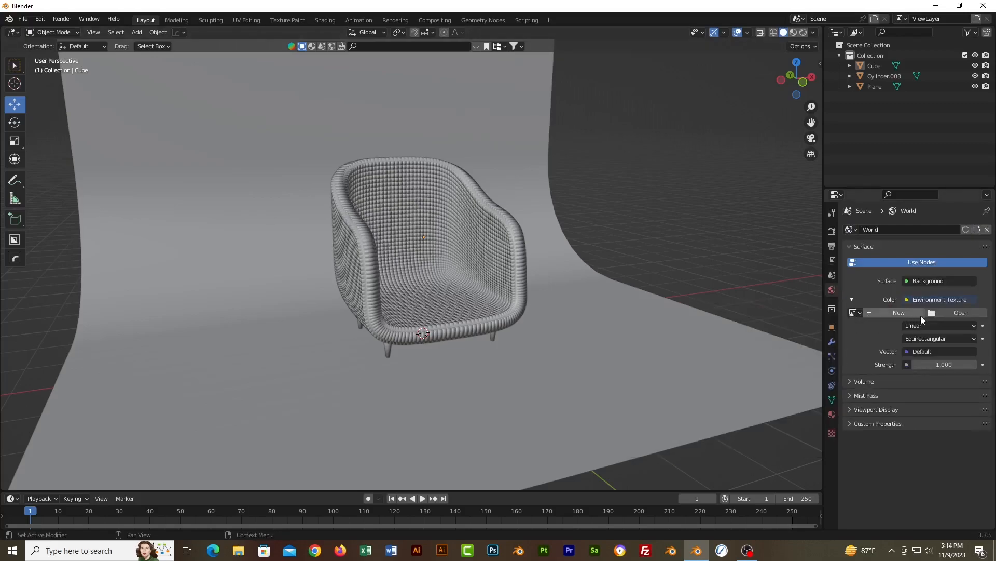
- Load artist_workshop_4k.hdr from the G:\HDRI folder as the World's environment image
click(951, 312)
click(275, 195)
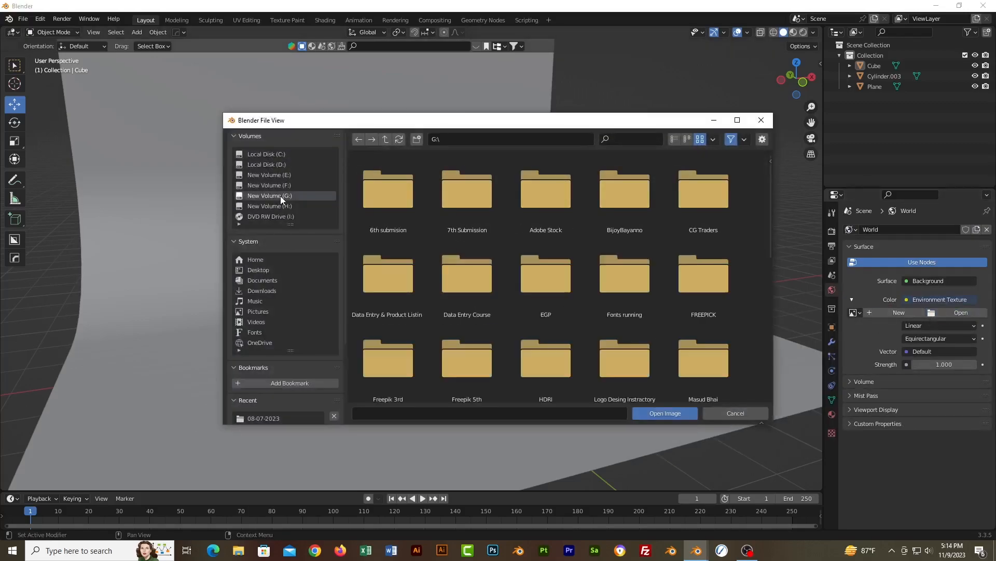
double_click(546, 358)
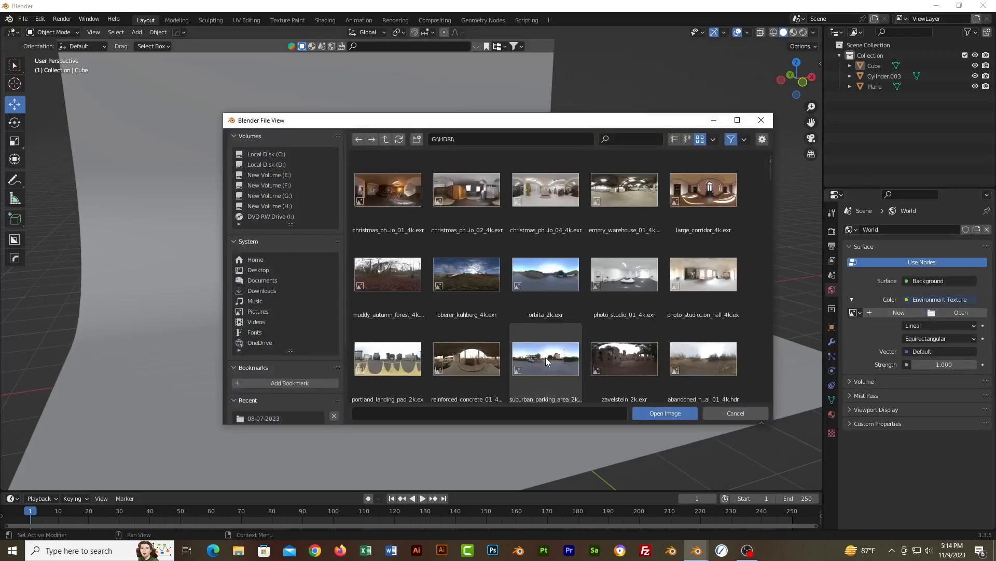
scroll(546, 357, down, 2)
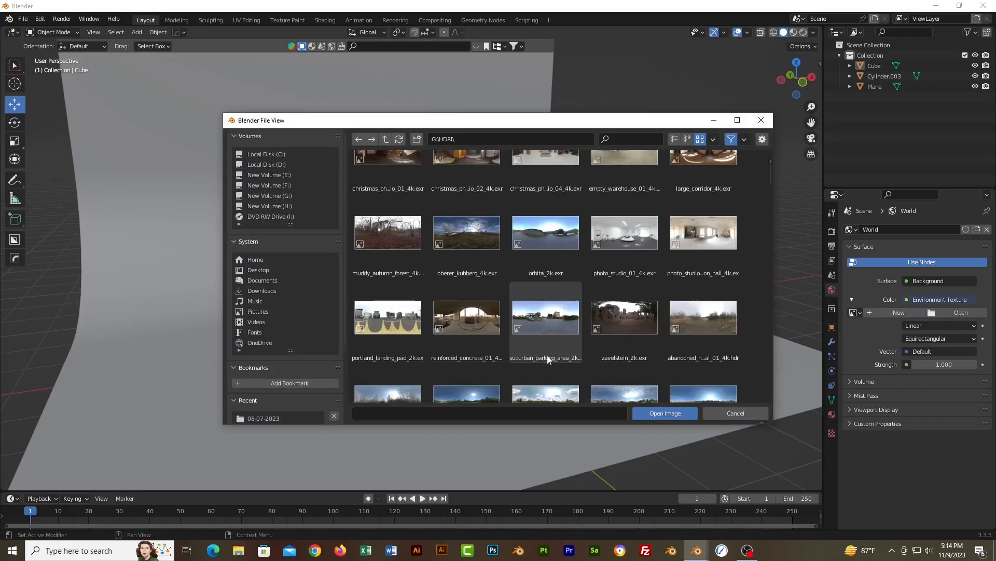
scroll(548, 354, down, 2)
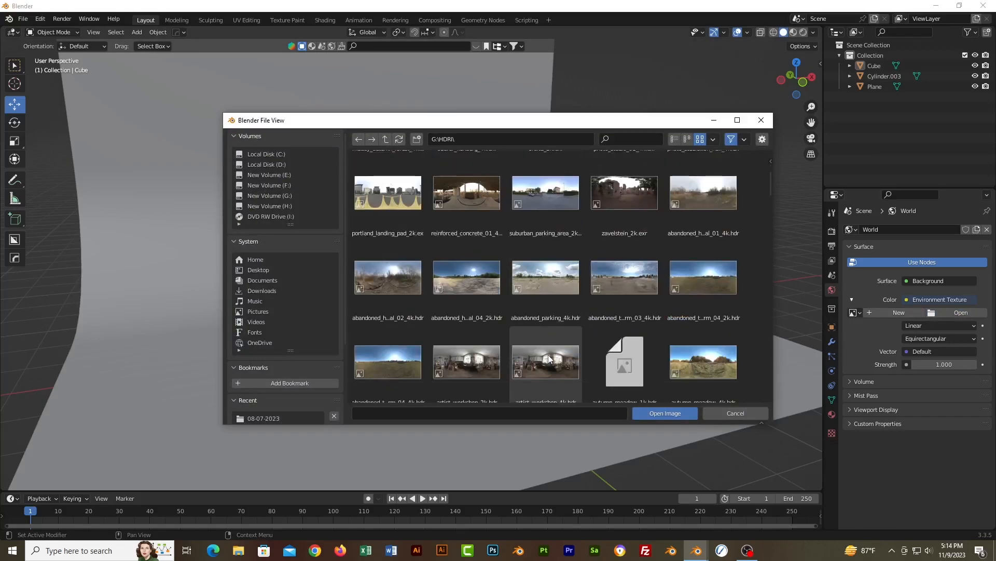
scroll(548, 351, down, 1)
click(547, 344)
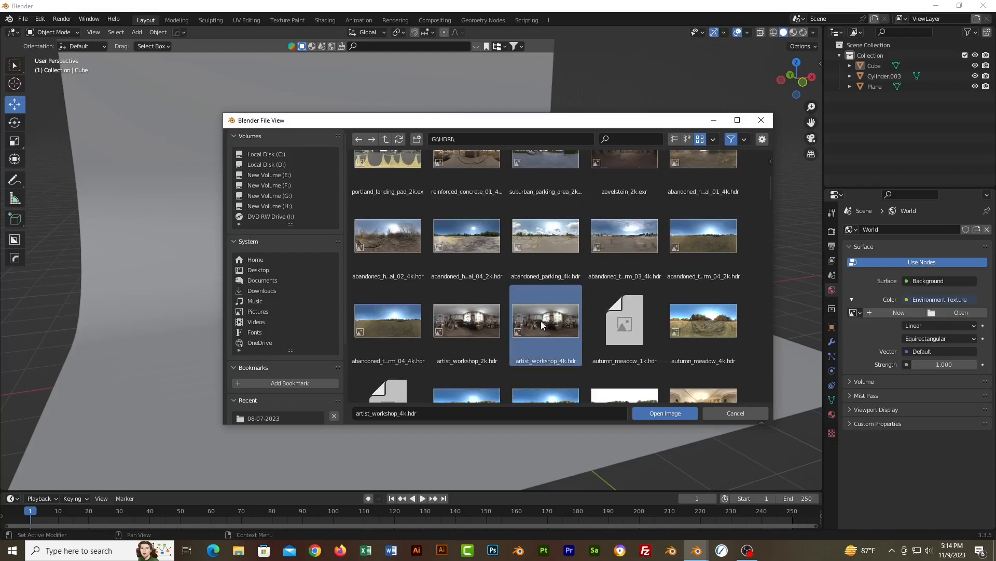
click(680, 416)
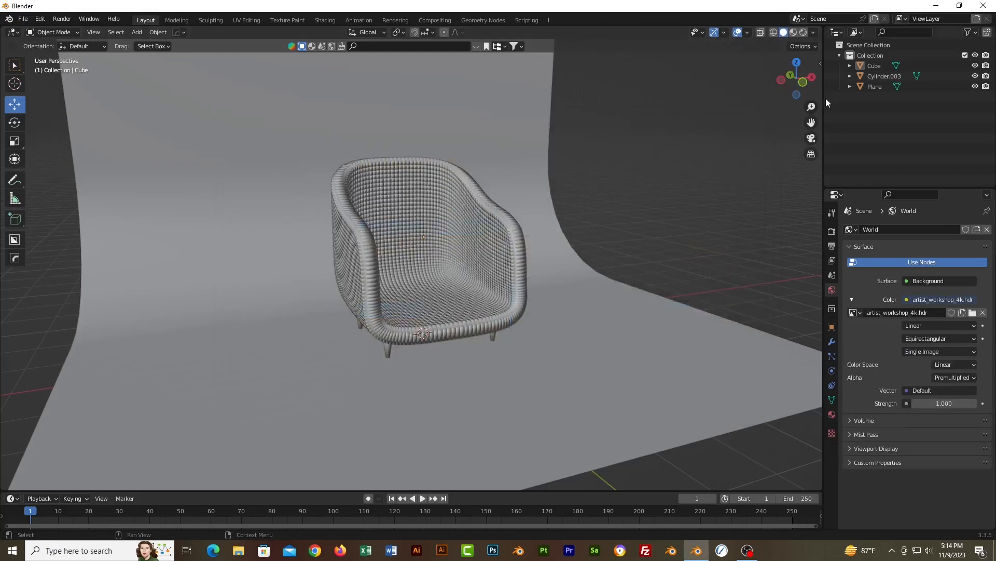
- Set the render engine to Cycles with CPU as the device, and enable viewport denoising
click(832, 231)
click(927, 229)
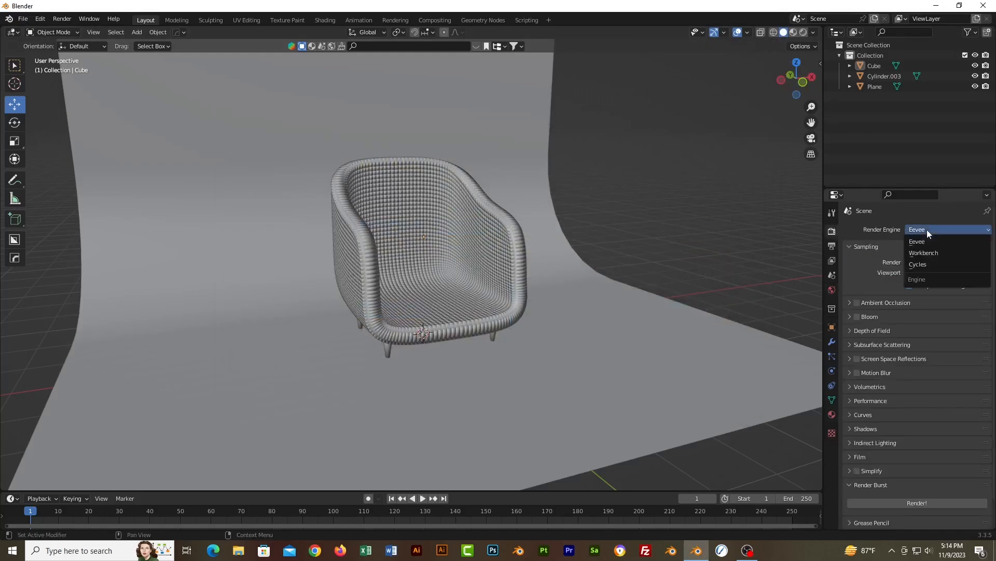
click(928, 264)
click(940, 256)
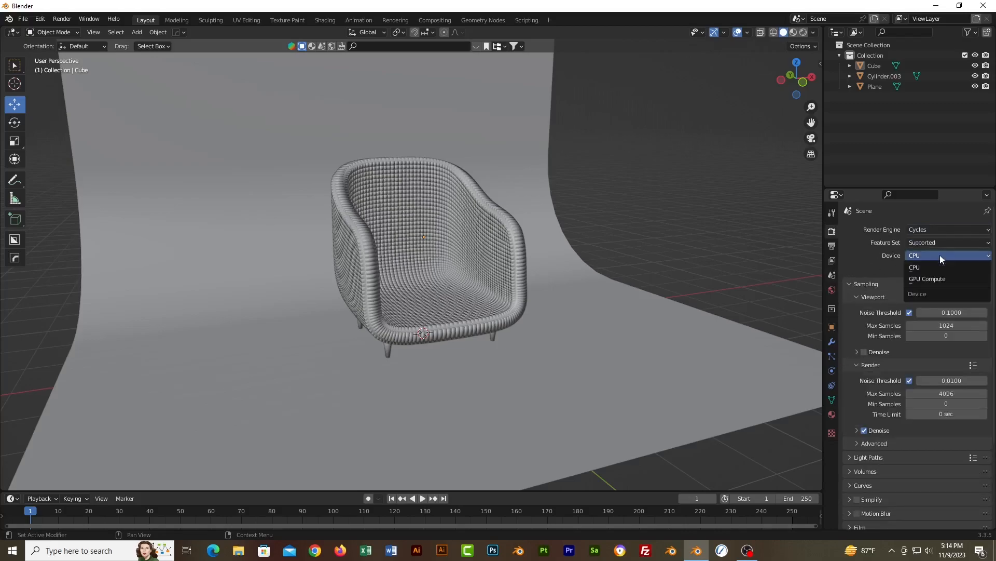
click(940, 258)
click(940, 255)
click(935, 260)
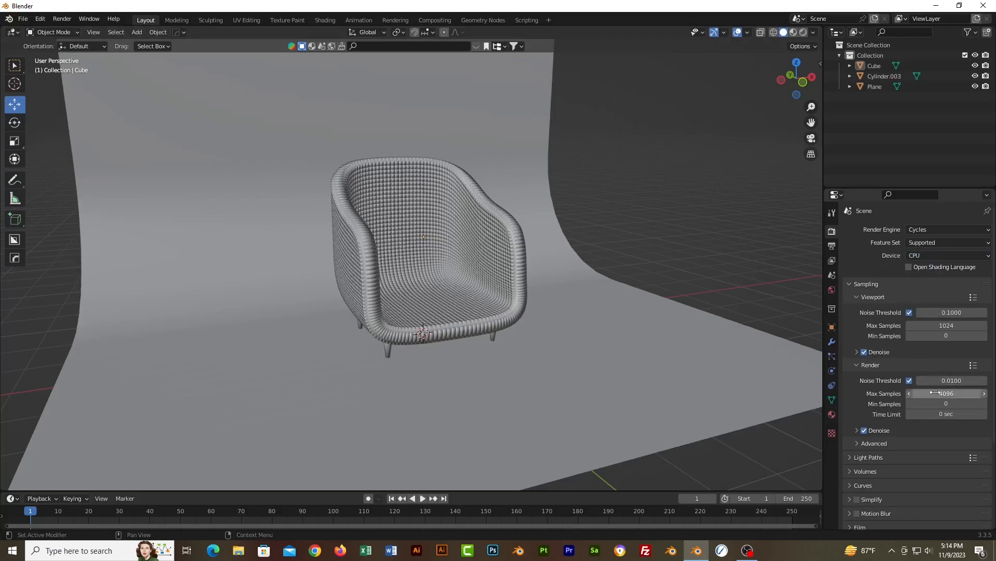
- Set the maximum samples to 128 for both the viewport and the final render
click(948, 326)
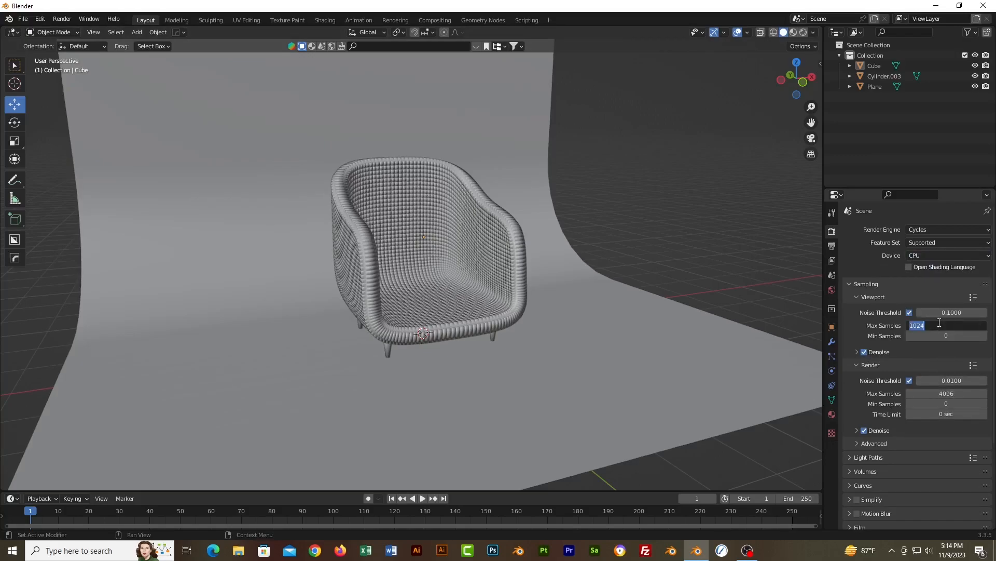
text(128)
key(Return)
click(948, 393)
text(128)
key(Return)
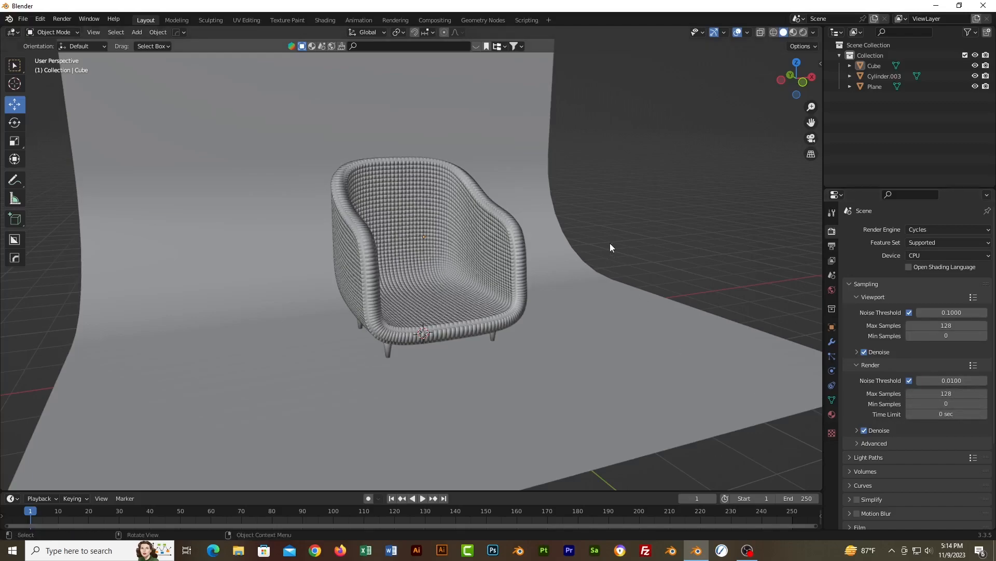
- Add a camera to the scene and align it to the current view of the chair
key(shift+a)
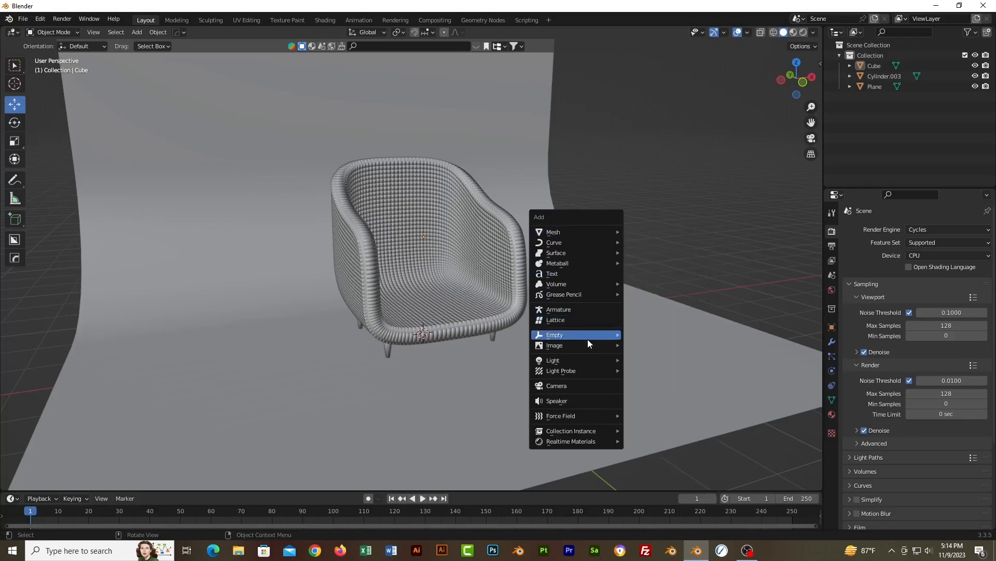
click(572, 385)
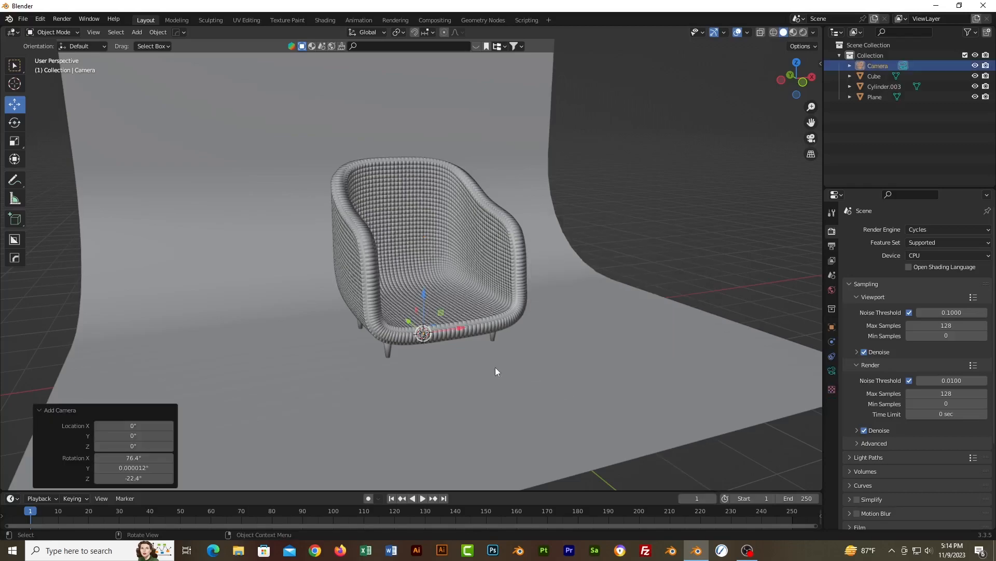
key(ctrl+KP_0)
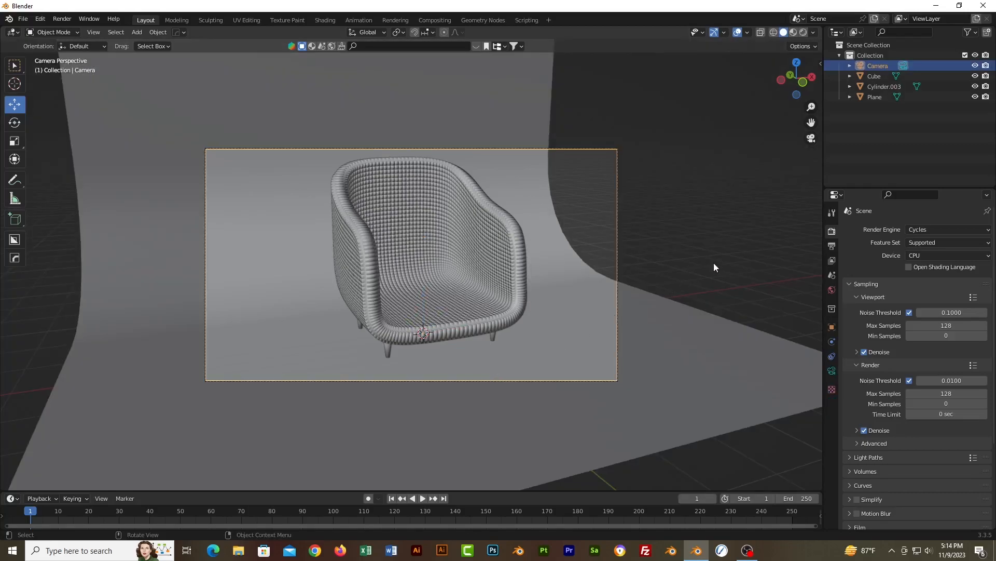
- Select the camera, lock it to the view, and reframe the shot with the chair left of the frame's centre
click(656, 313)
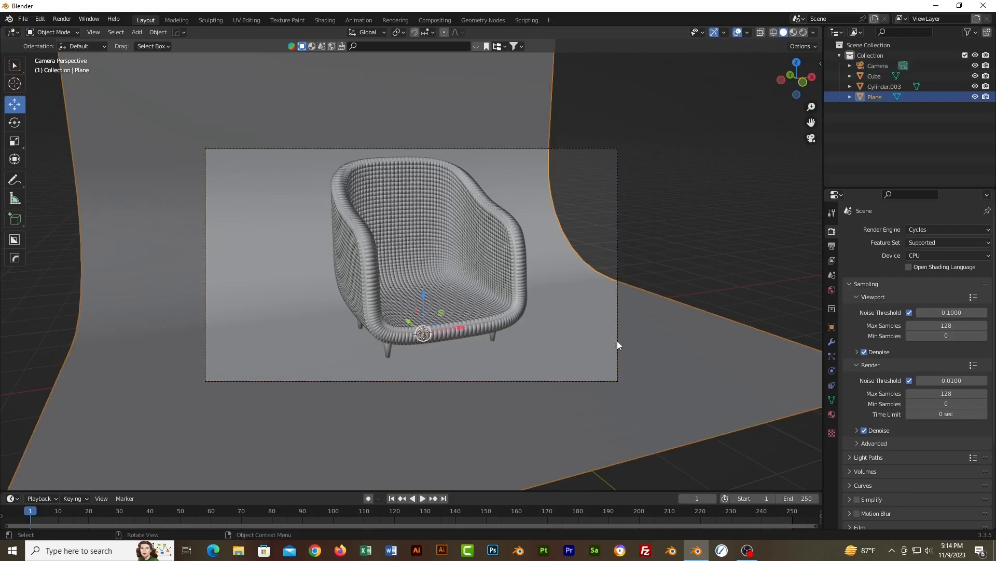
click(619, 211)
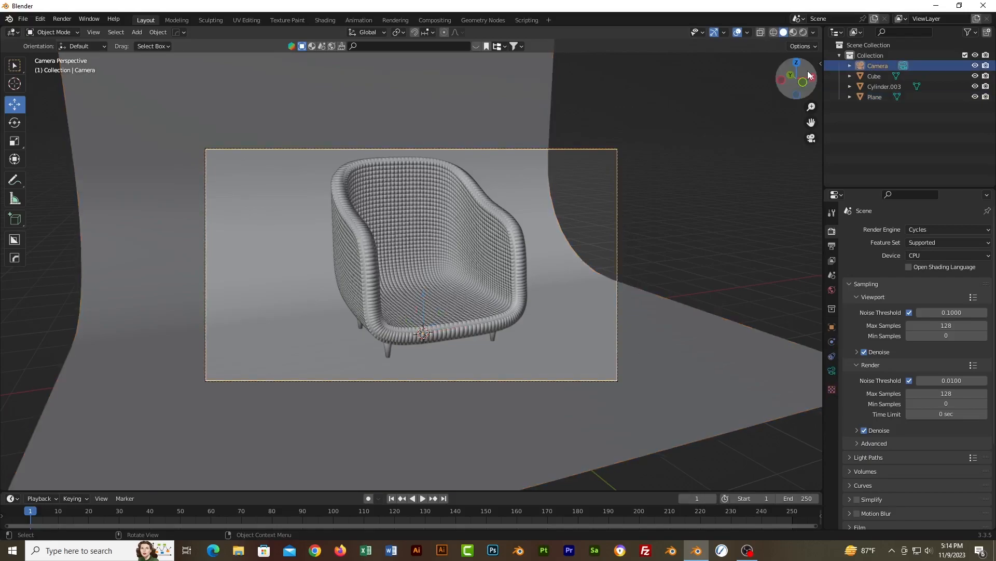
click(820, 64)
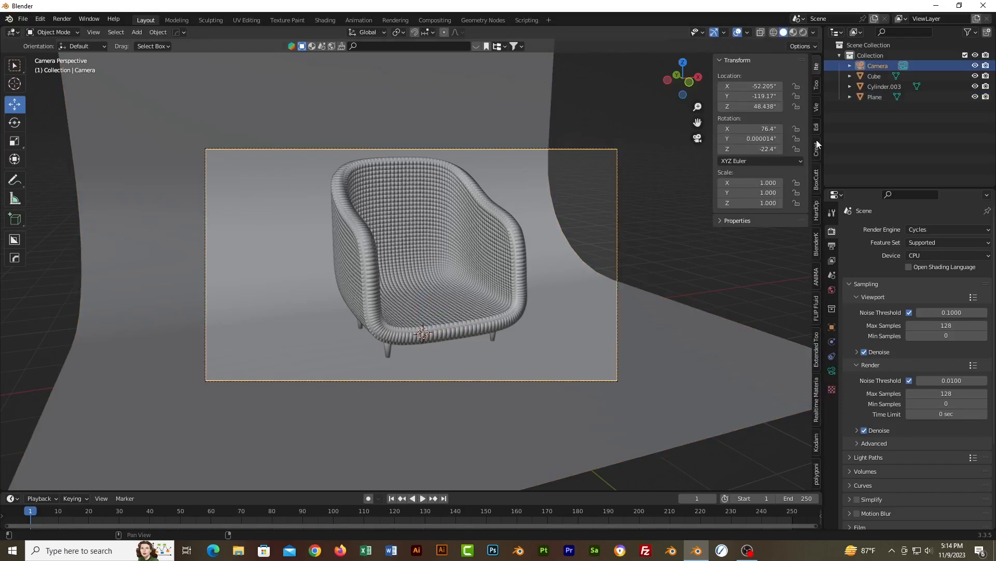
click(816, 110)
click(767, 189)
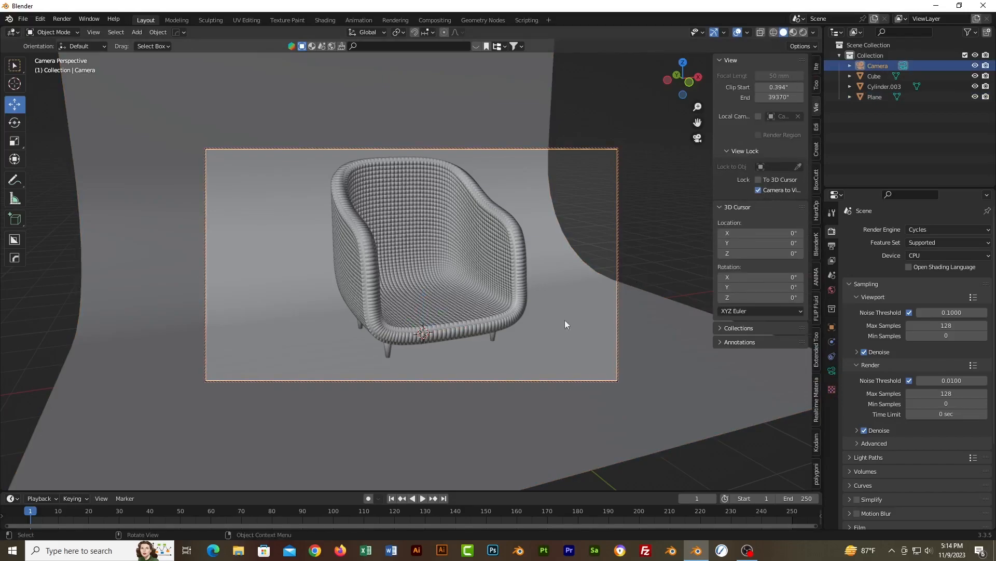
middle_drag(518, 316, 484, 332)
click(637, 272)
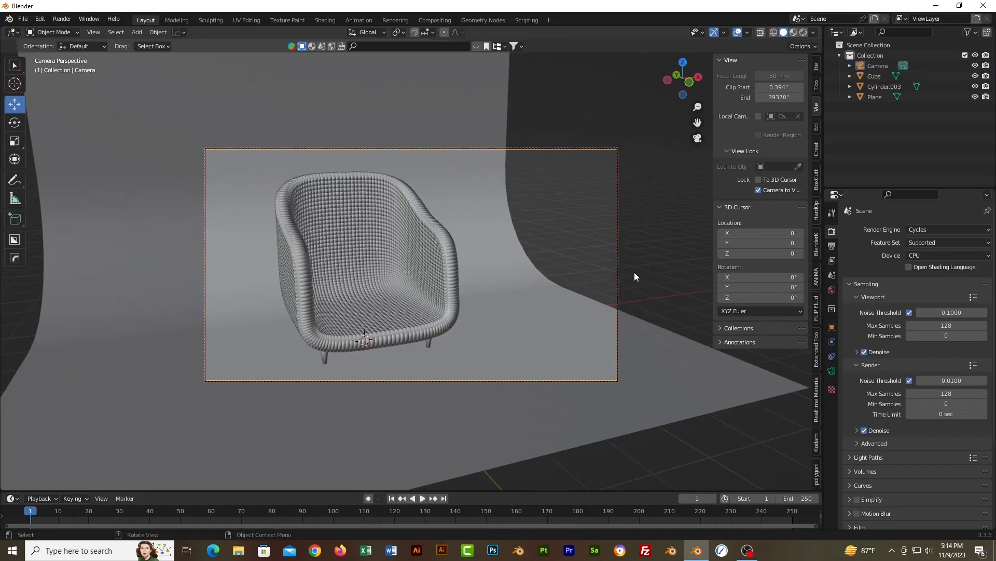
- Unlock the camera from the view, and set the output's horizontal resolution to 1080 px for a square frame
click(617, 265)
click(758, 190)
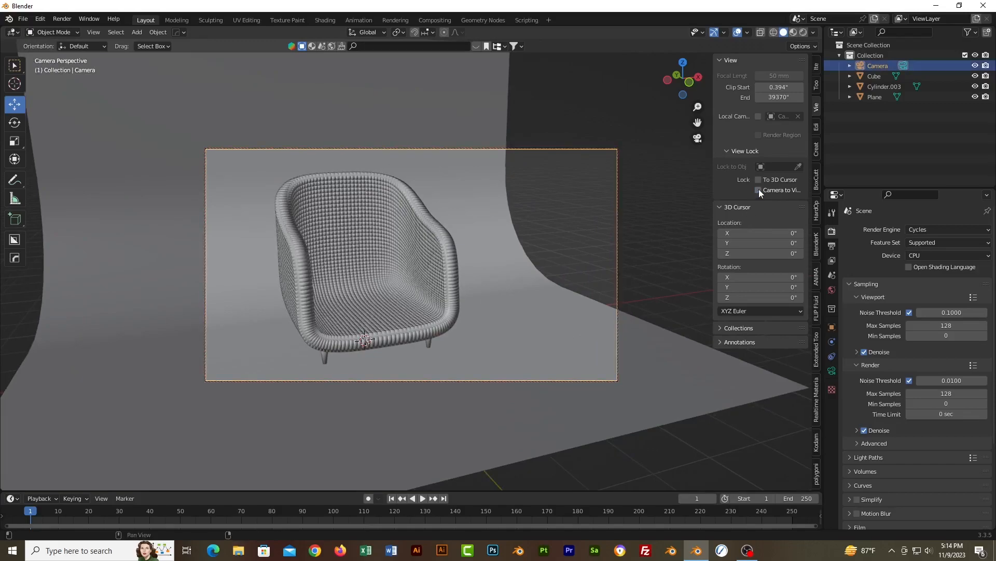
click(832, 246)
double_click(952, 243)
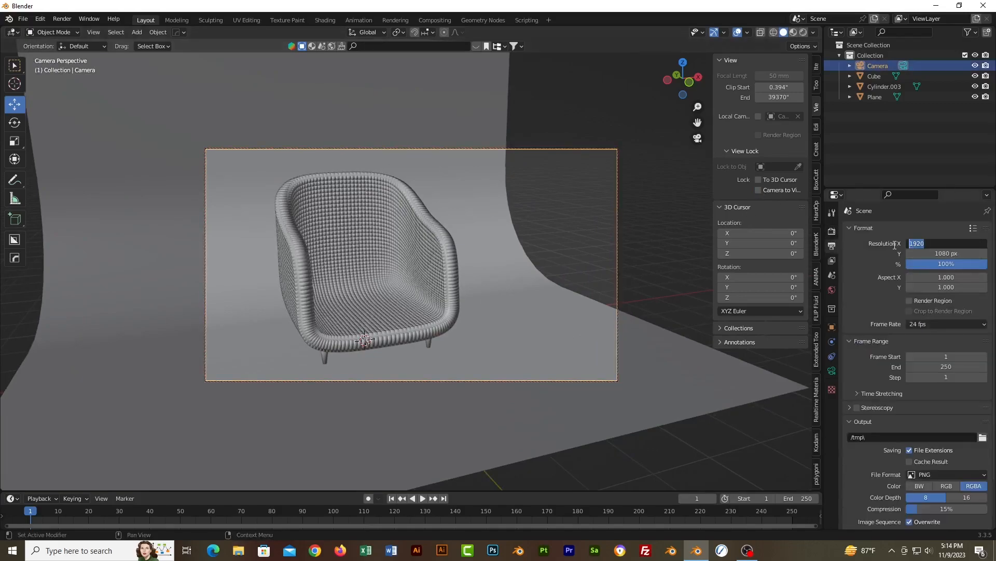
text(1080)
key(Return)
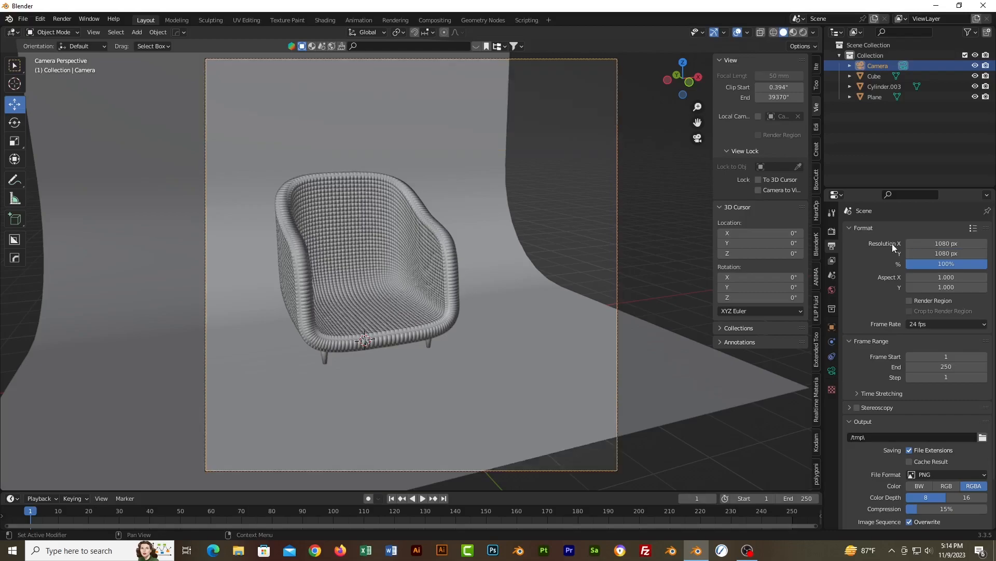
click(609, 249)
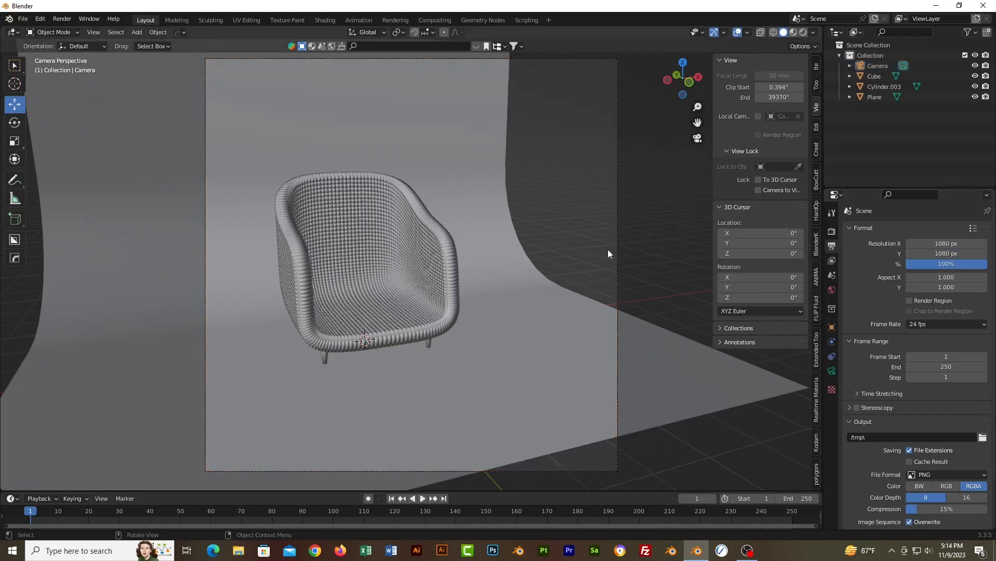
- Select the camera, lock it to the view again, and move it closer to the chair
click(618, 306)
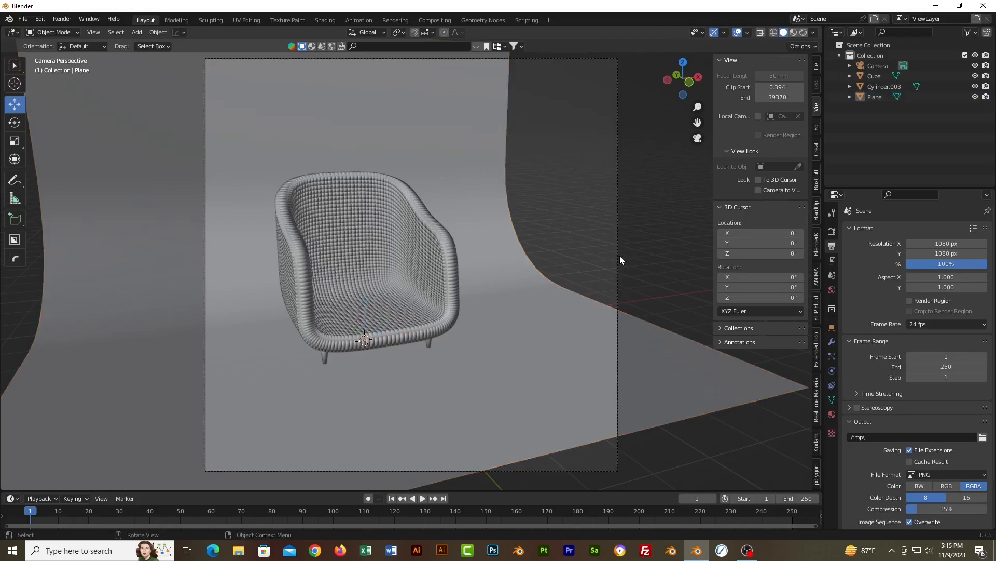
click(619, 242)
click(757, 190)
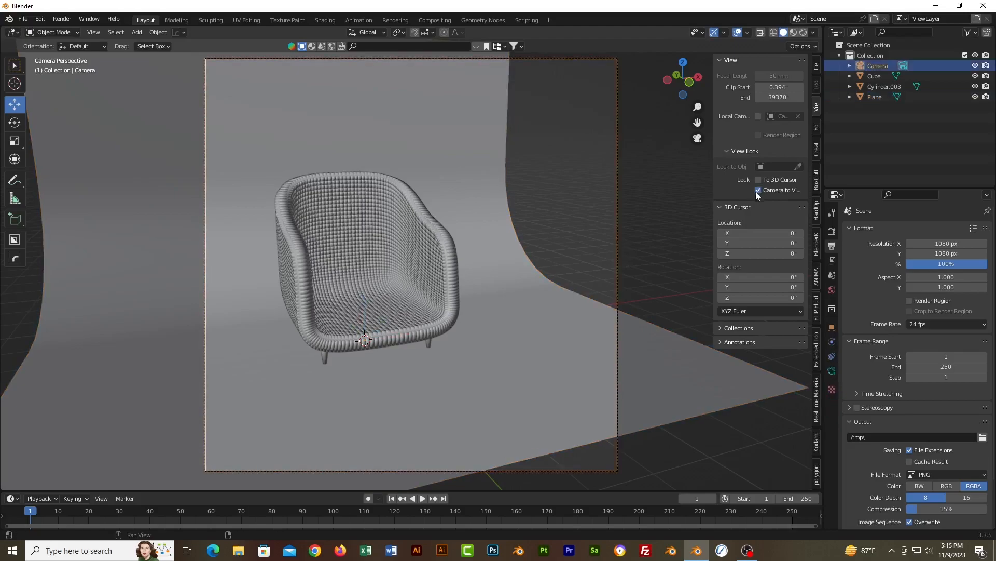
ctrl+middle_drag(522, 304, 512, 276)
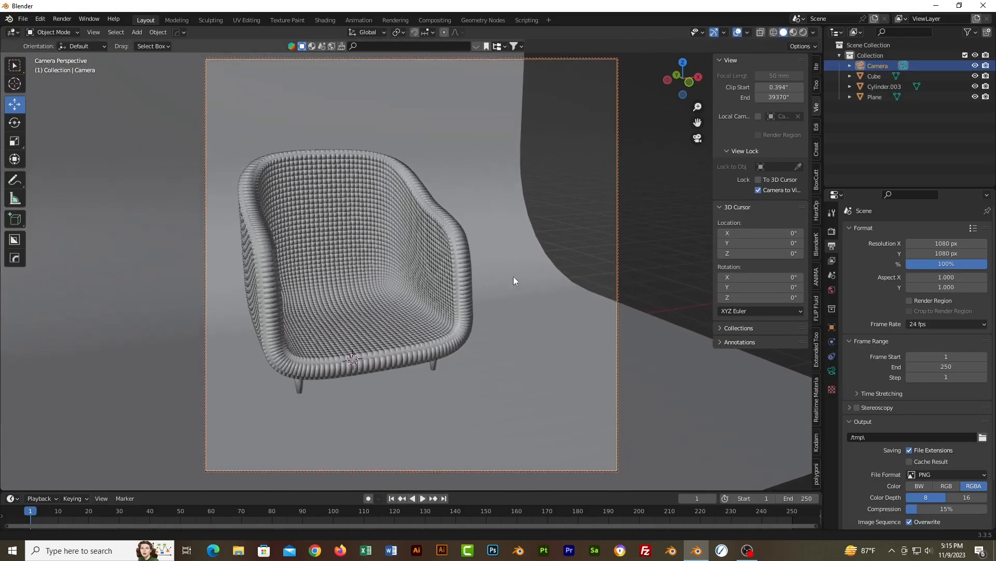
- Move the backdrop plane about 32 inches along X and scale it about 2.6 times along X to fill the frame
click(512, 363)
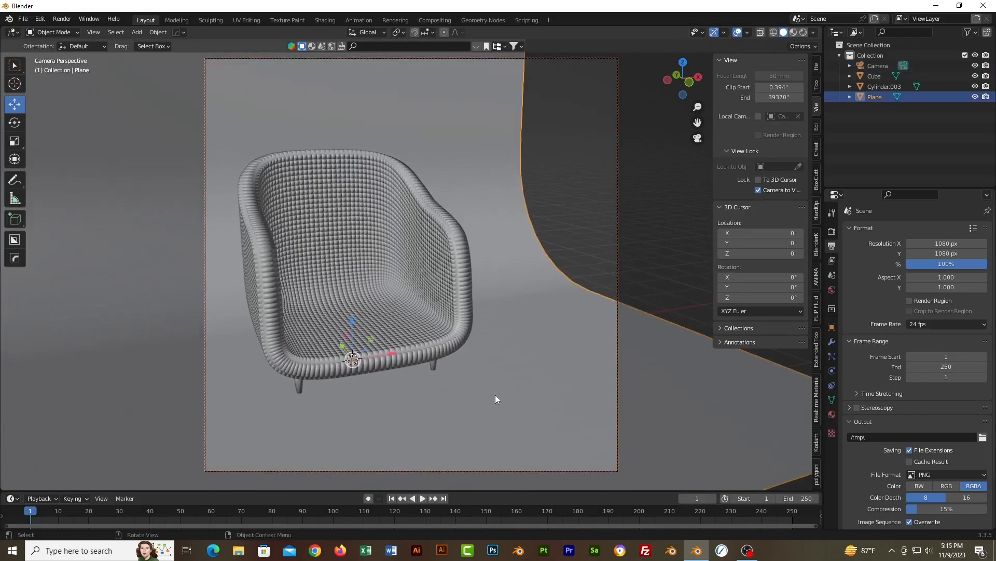
drag(390, 350, 527, 333)
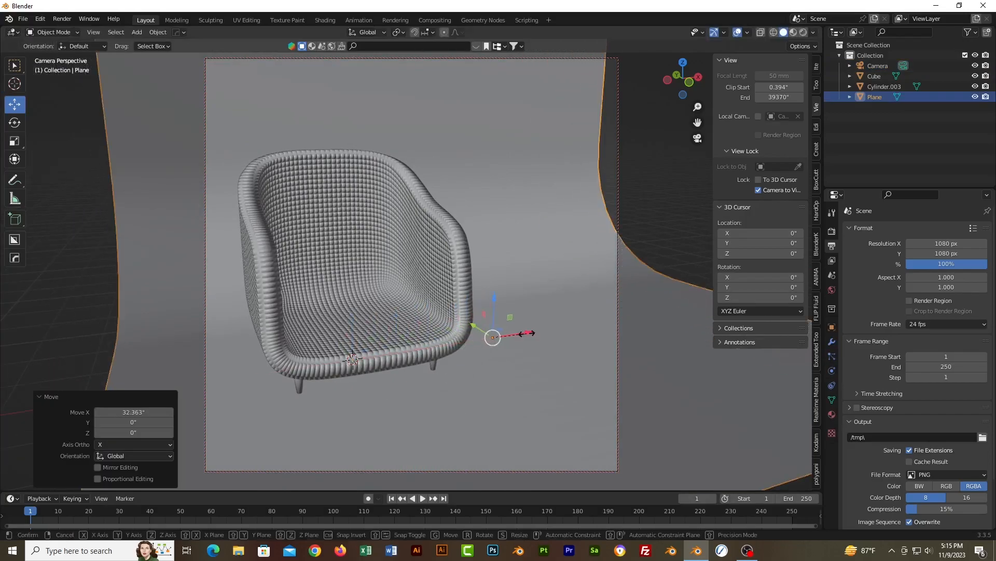
key(s)
key(x)
click(580, 330)
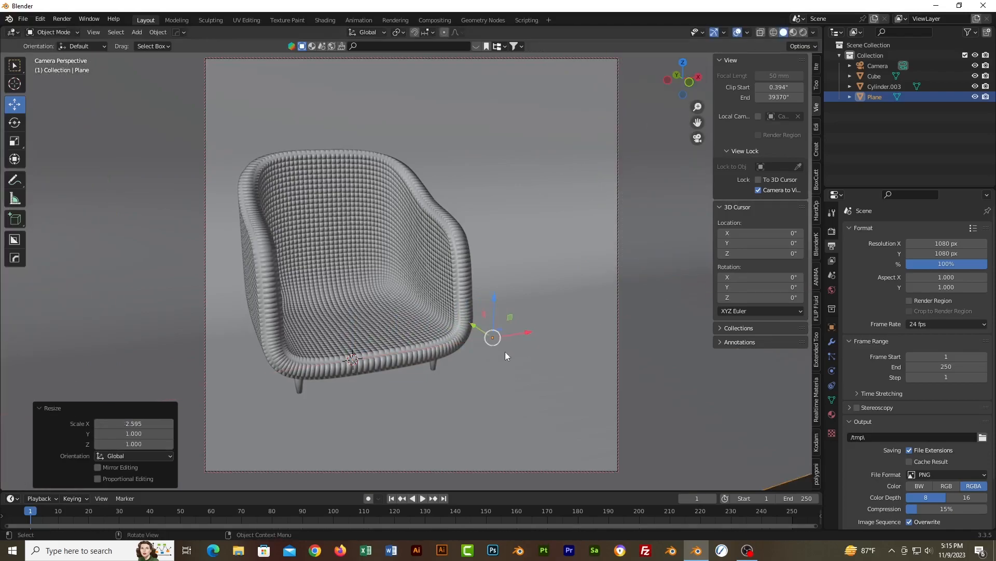
- Centre the chair in the camera frame at a comfortable distance, and release the camera's lock to the view
shift+middle_drag(518, 313, 544, 312)
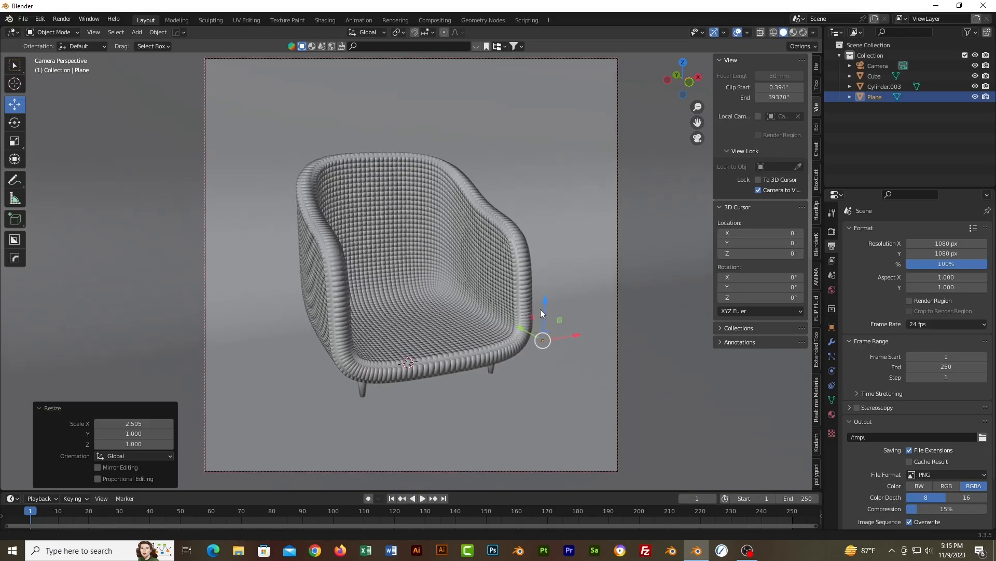
scroll(543, 313, down, 1)
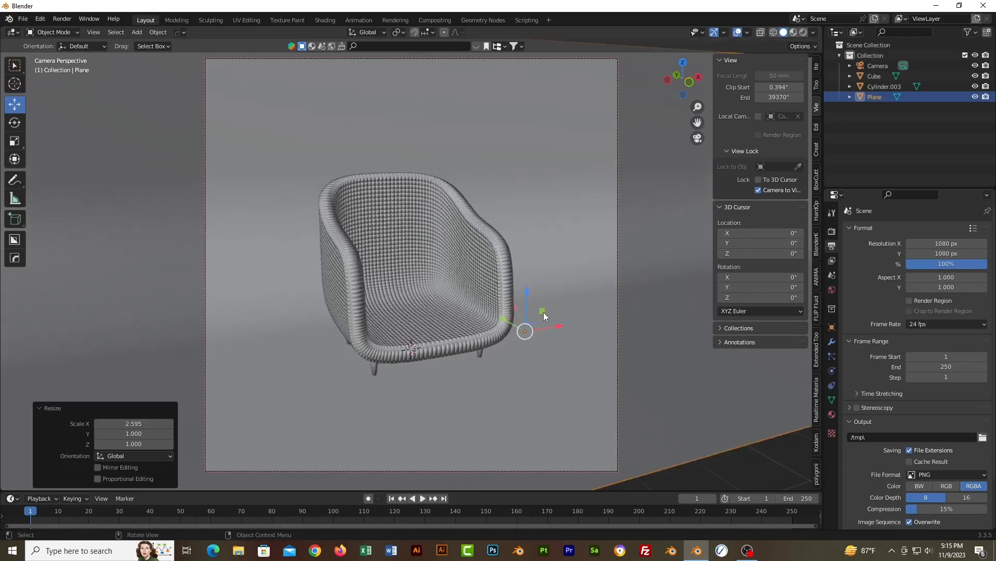
scroll(544, 312, up, 2)
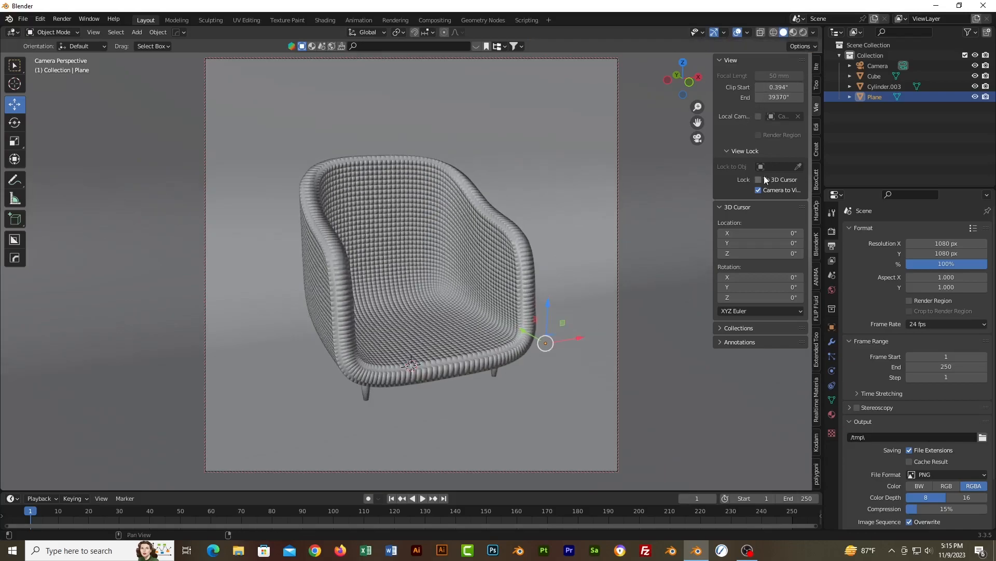
- Show the viewport in rendered shading and set the world HDRI's strength to 2
click(803, 32)
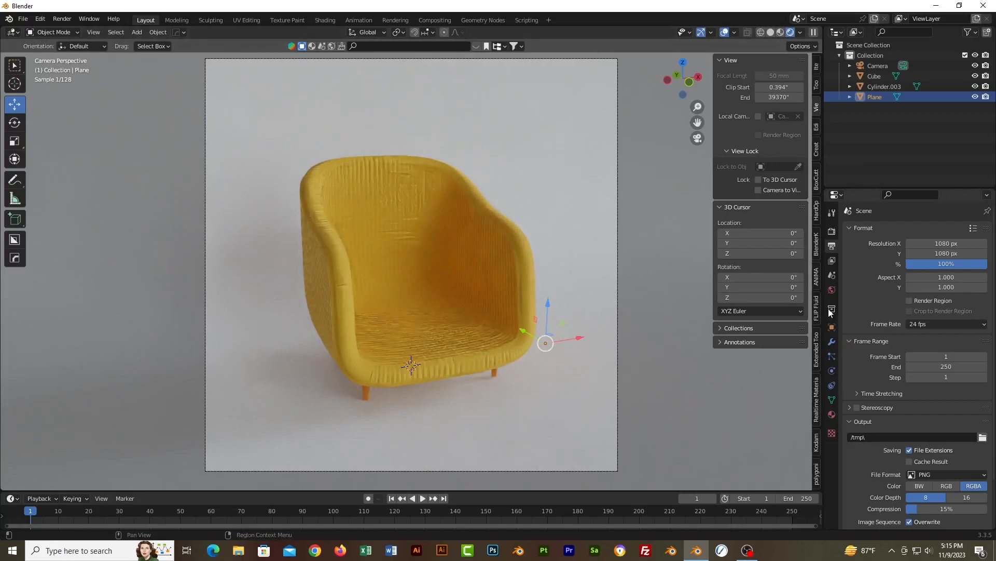
click(832, 290)
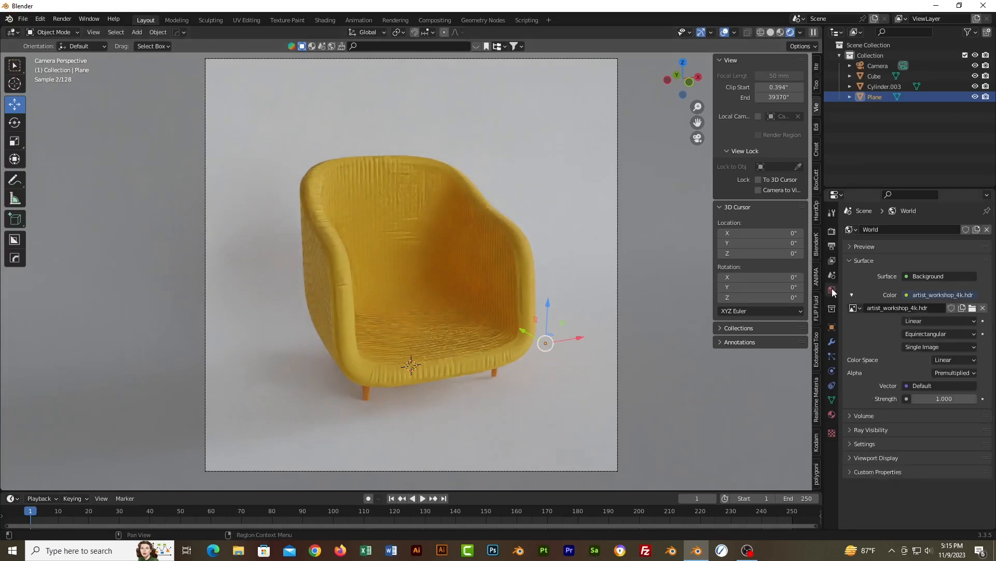
click(944, 399)
text(2)
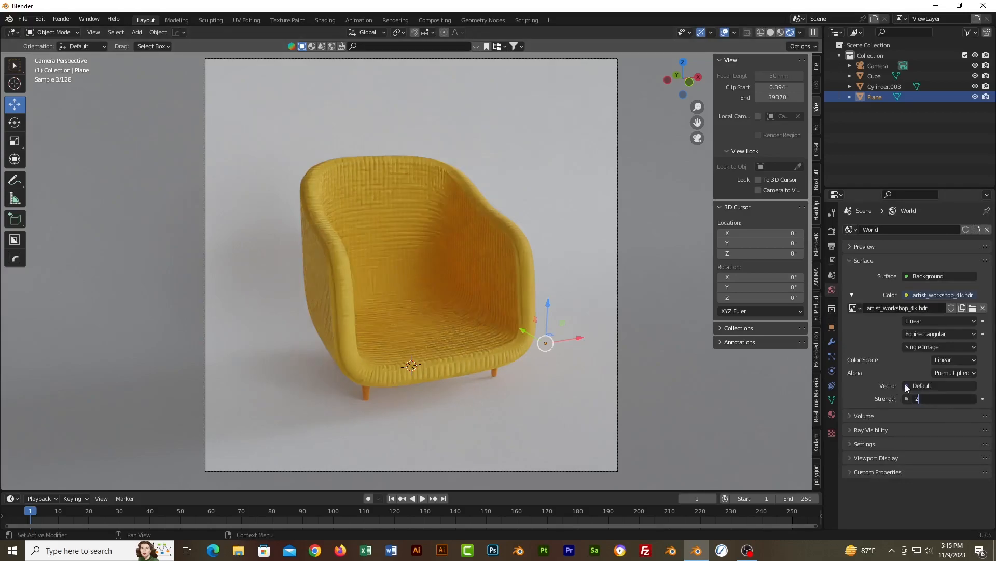
key(Return)
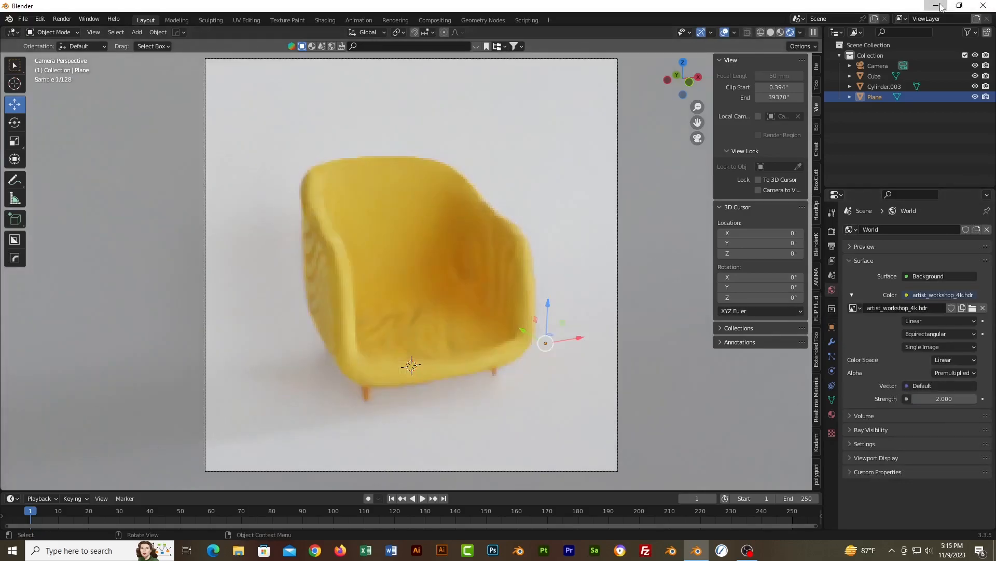
click(936, 5)
right_click(595, 260)
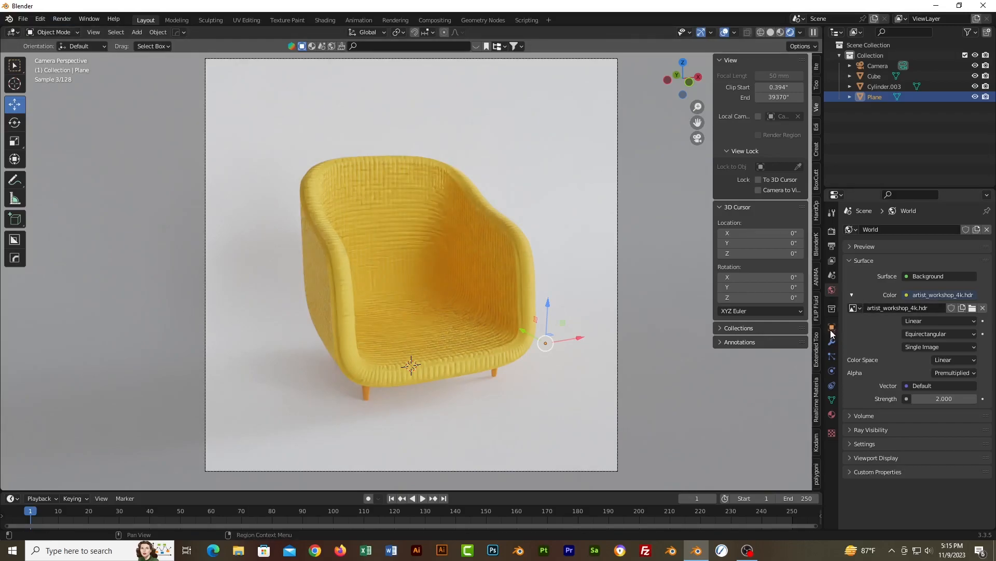
- Set the maximum samples of the final render to 64
click(833, 235)
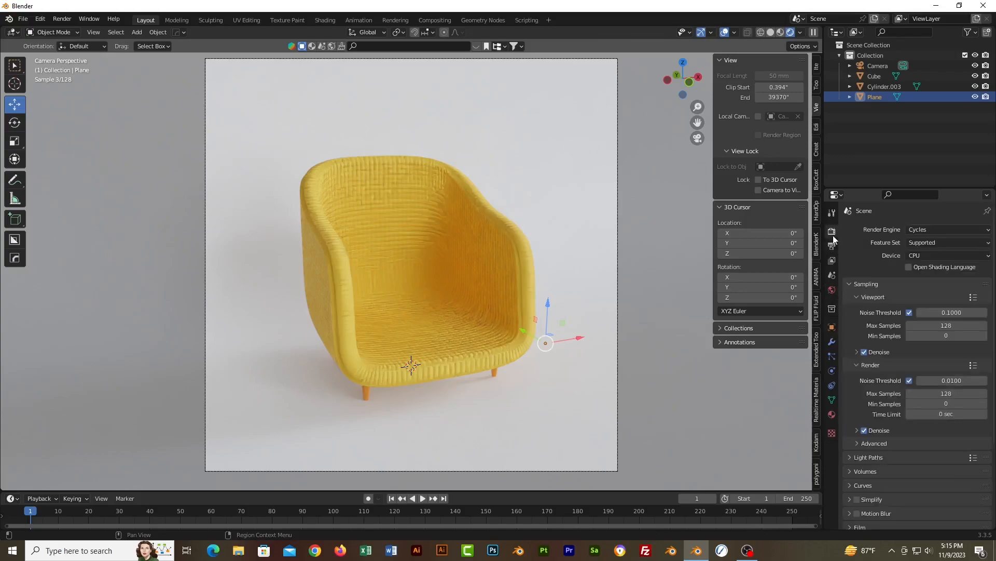
click(945, 393)
drag(944, 393, 888, 396)
text(64)
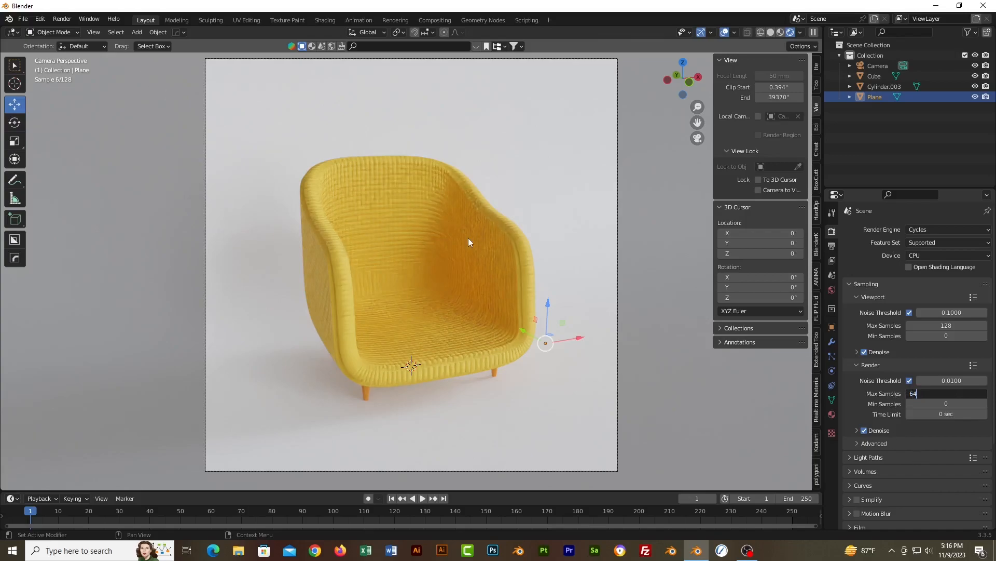
key(Return)
- Start rendering the still image from the camera and minimise the render window
click(62, 20)
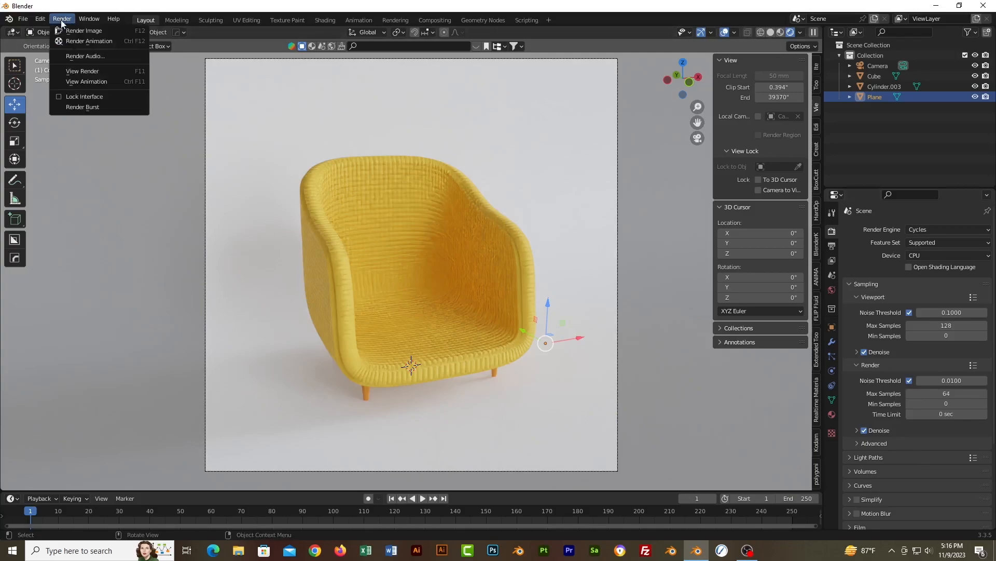
click(84, 31)
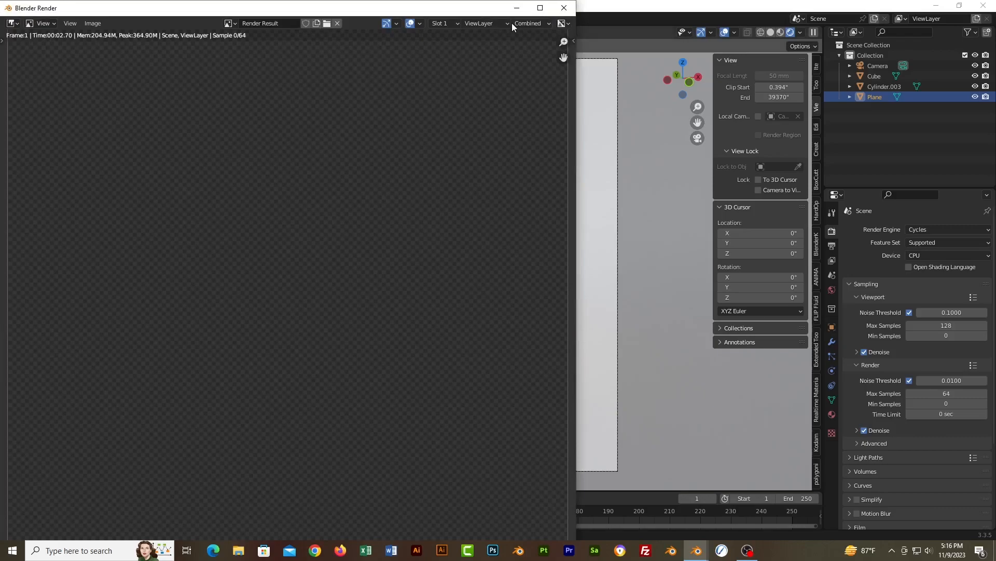
click(517, 7)
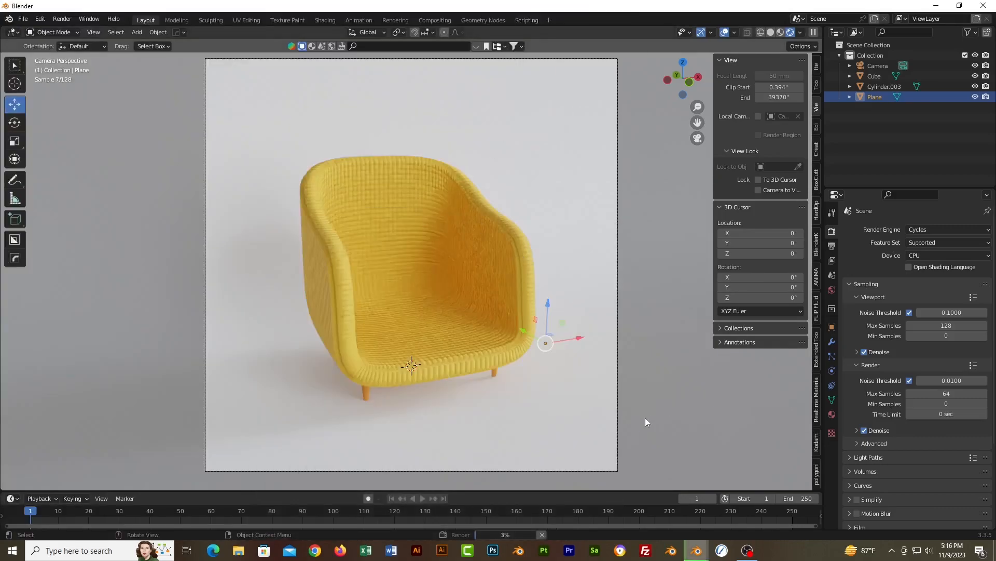
click(747, 550)
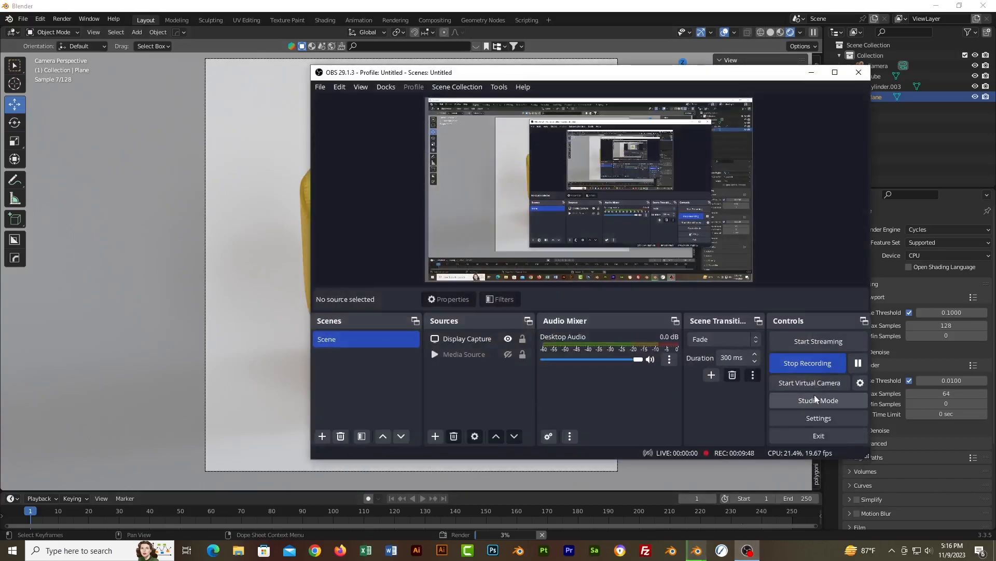